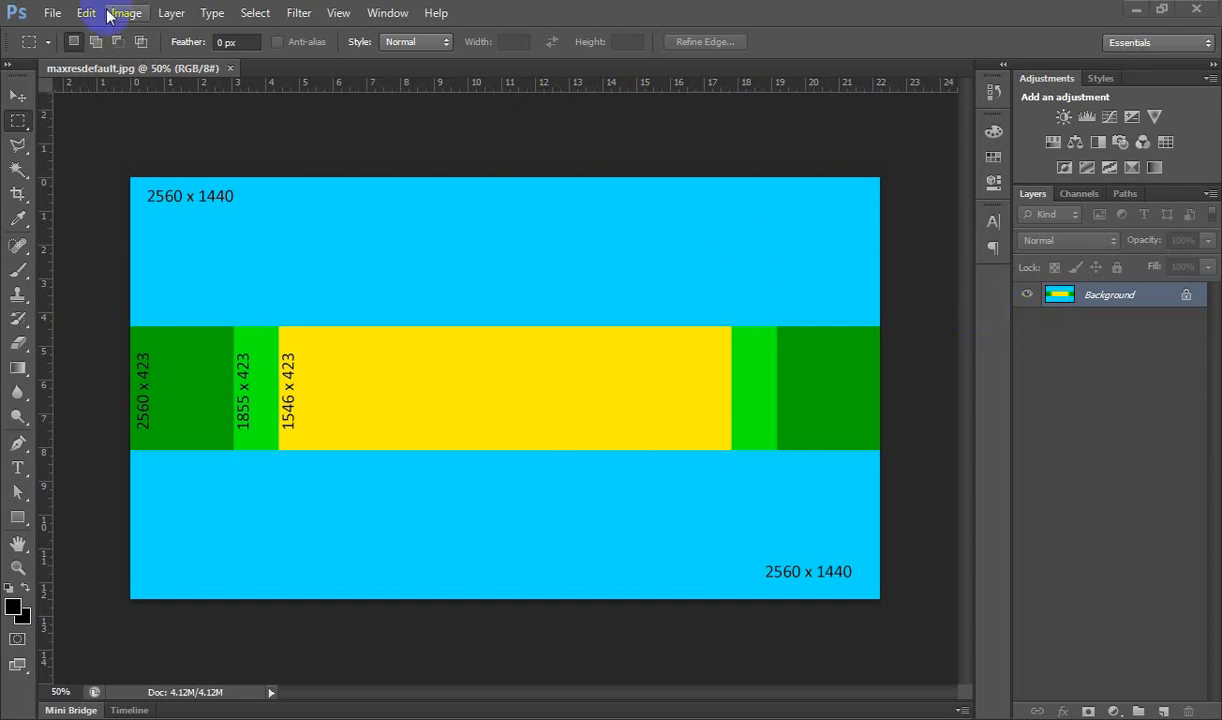
- Create a new document named "youtube channel cover" at 2560 x 1440 pixels with a resolution of 72 pixels/inch
left_click(51, 13)
left_click(45, 33)
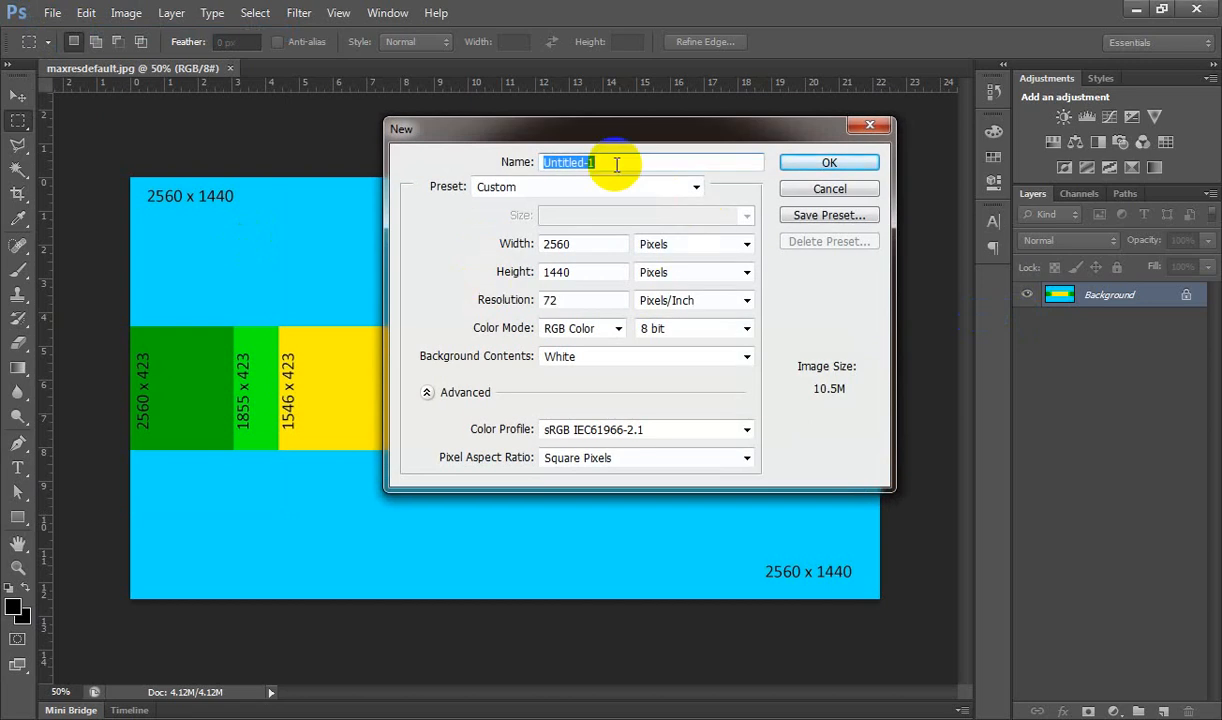
type("youtube channel")
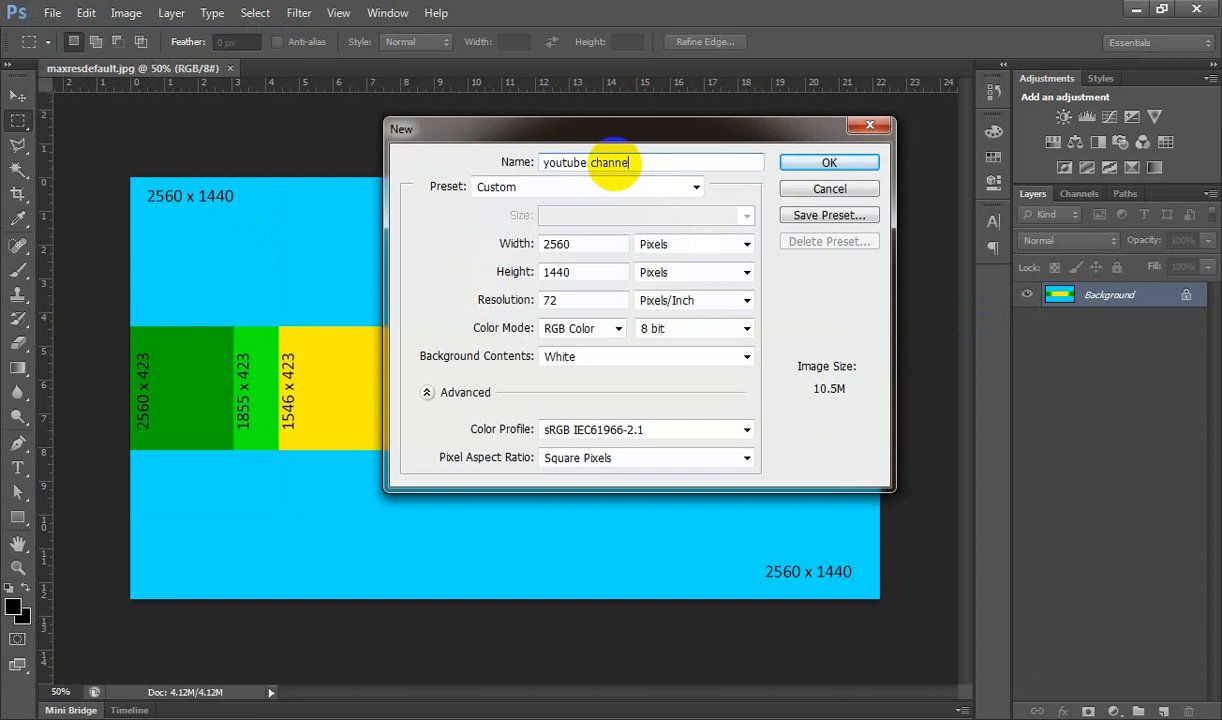
type(" cover")
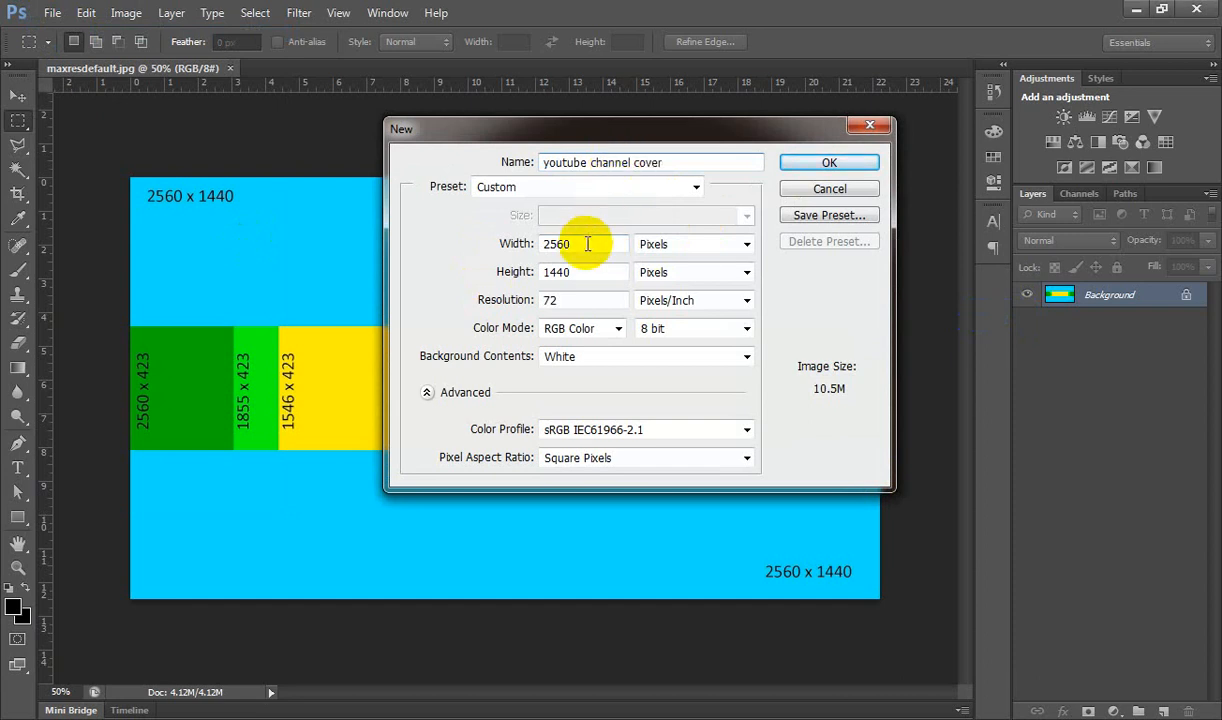
left_click_drag(586, 245, 497, 260)
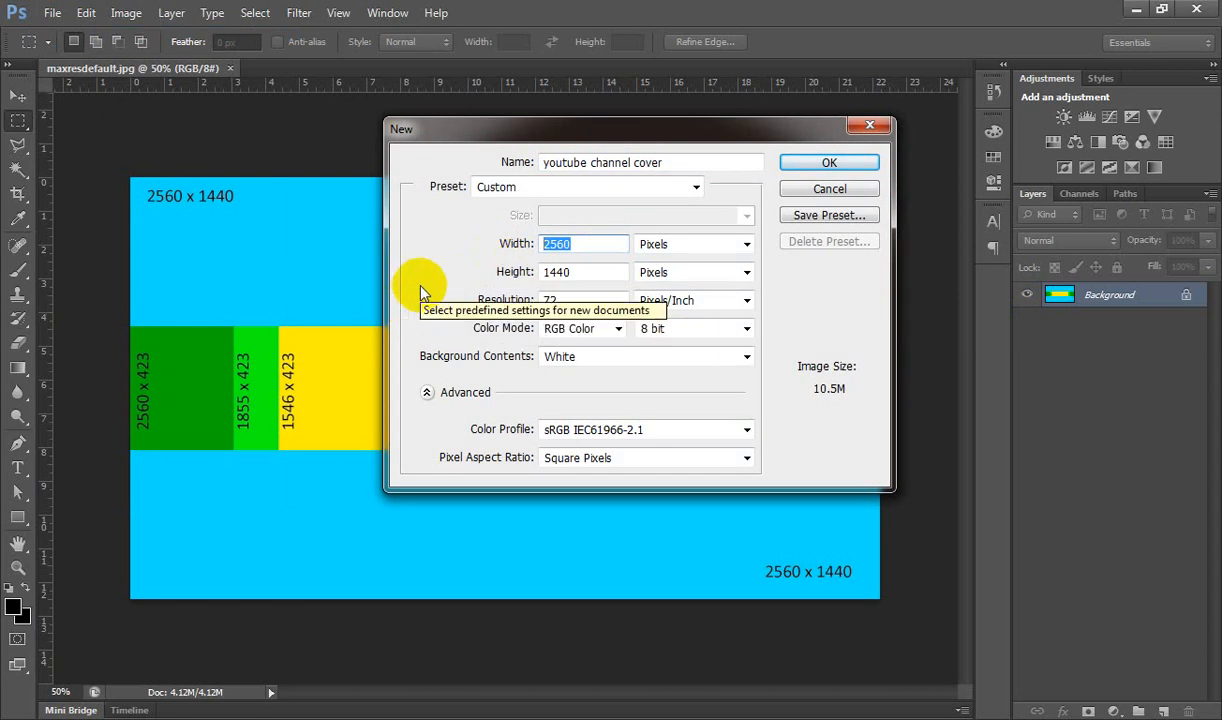
type("2560")
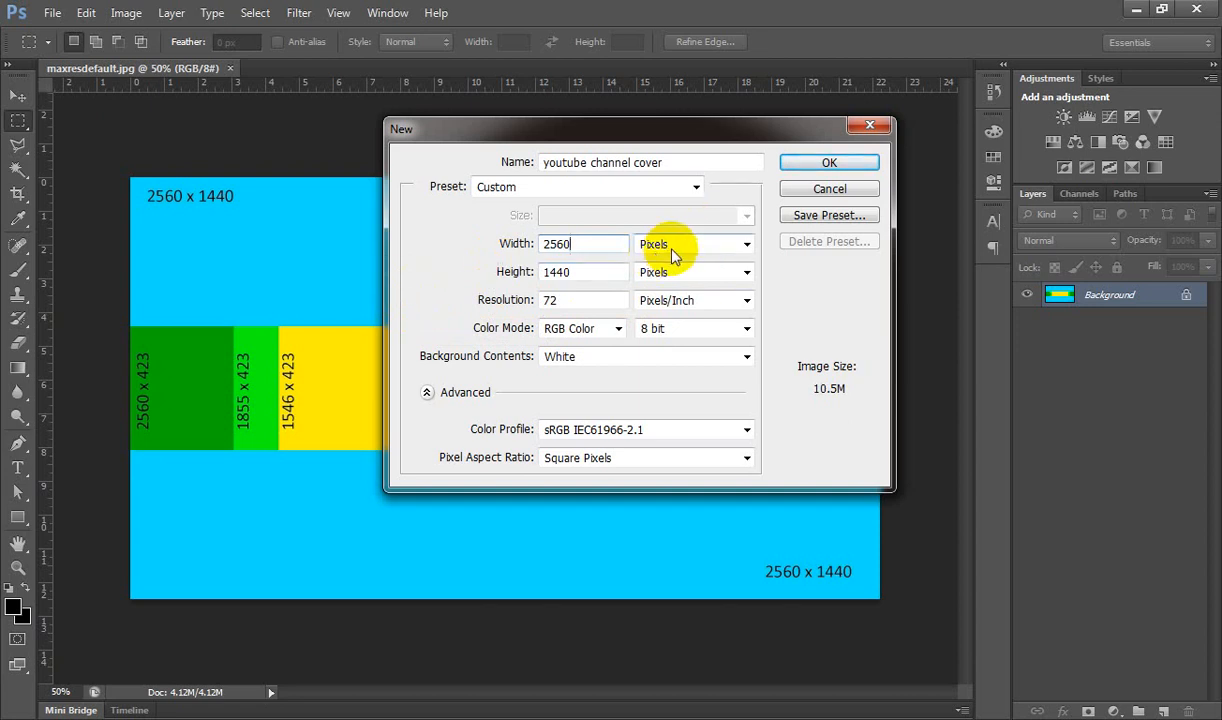
double_click(553, 273)
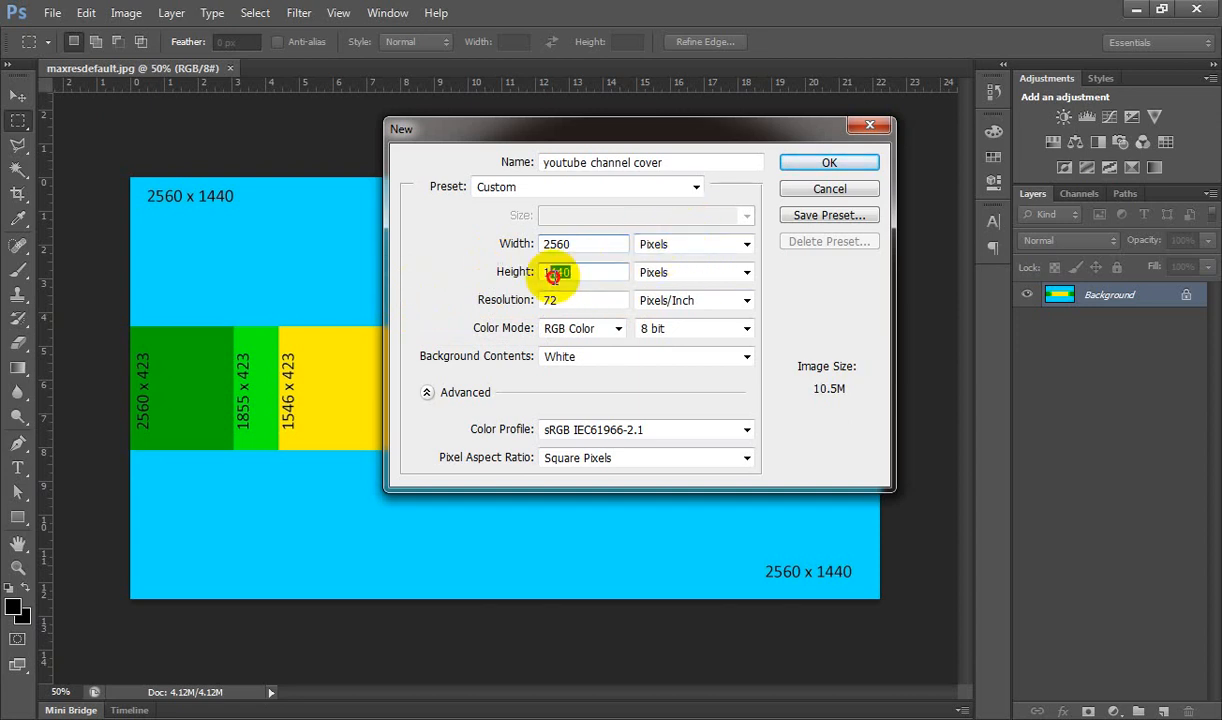
type("1440")
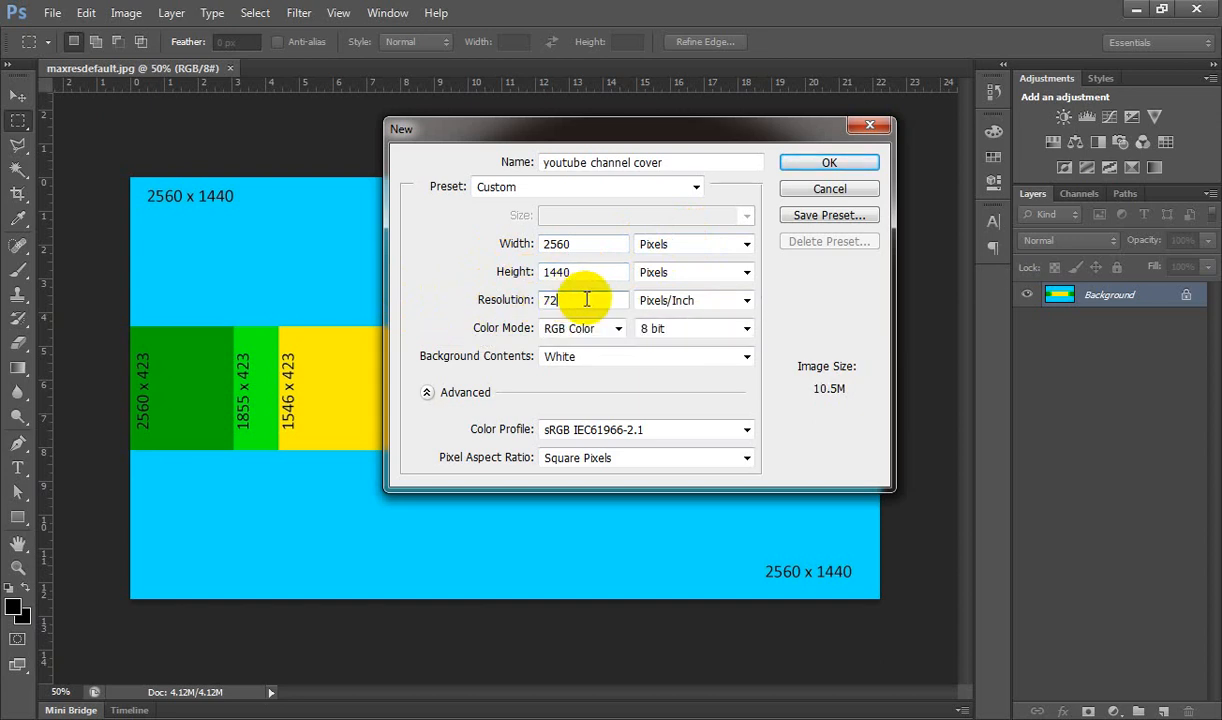
double_click(538, 301)
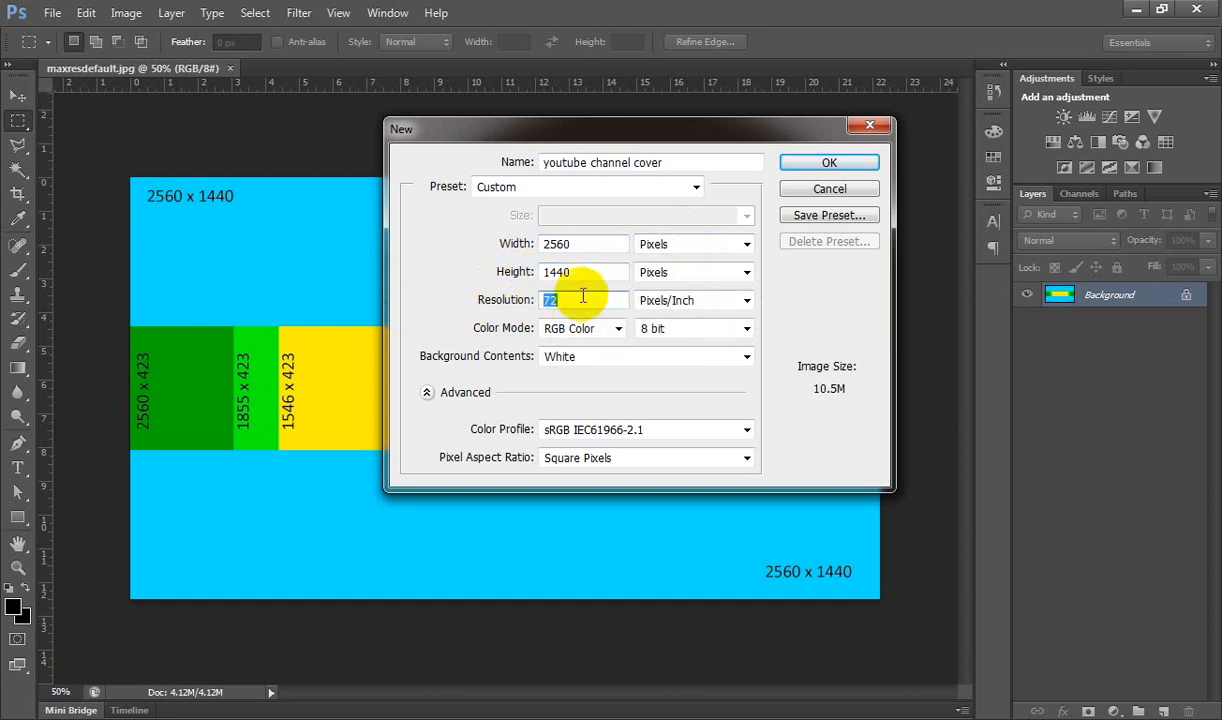
left_click(571, 301)
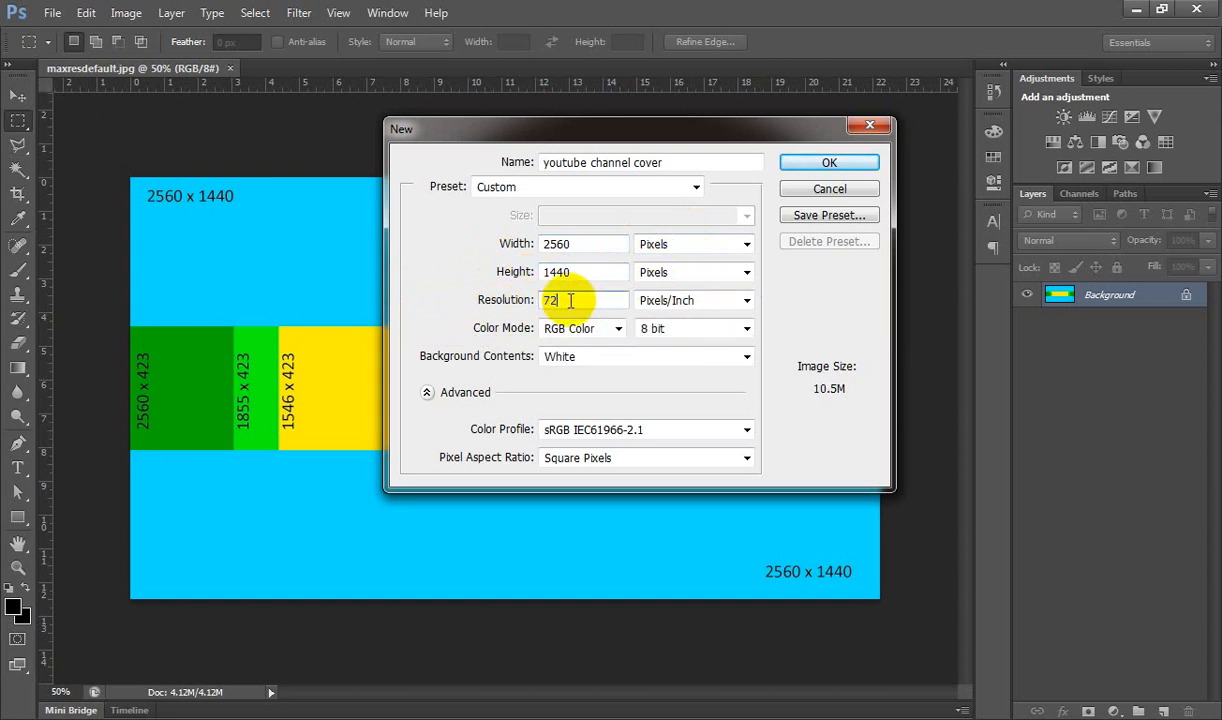
left_click(834, 166)
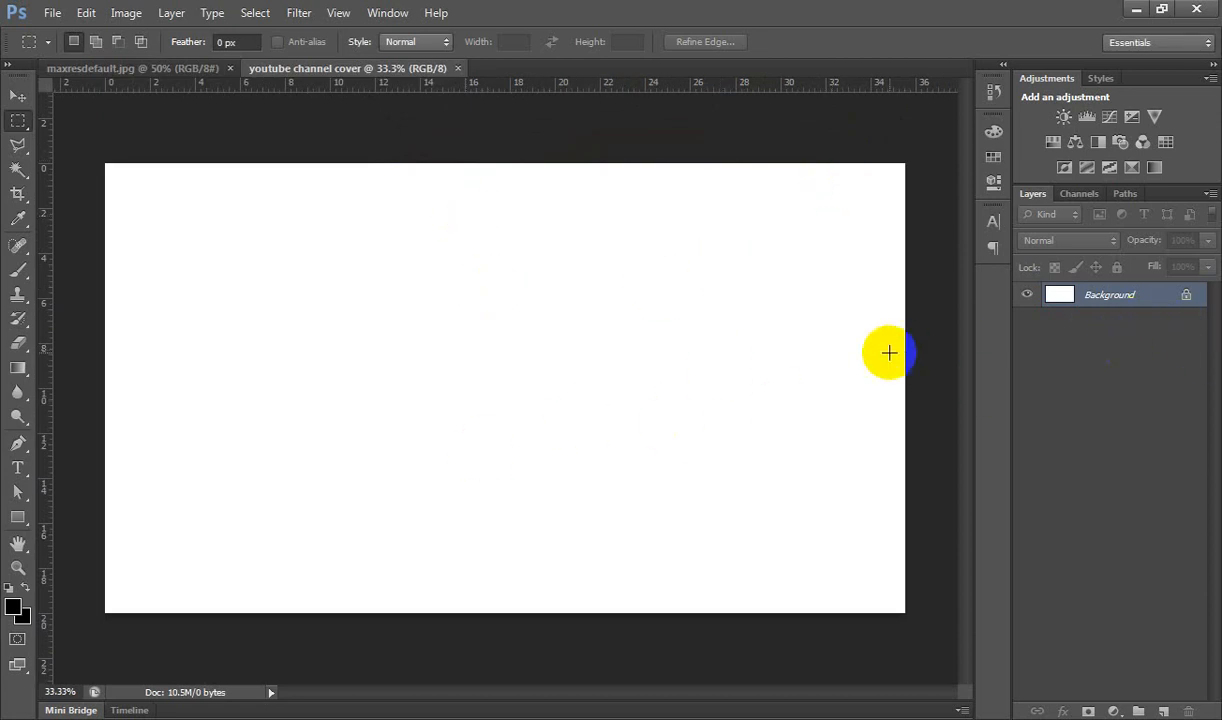
- Place guides along all four edges of the blank canvas
double_click(520, 82)
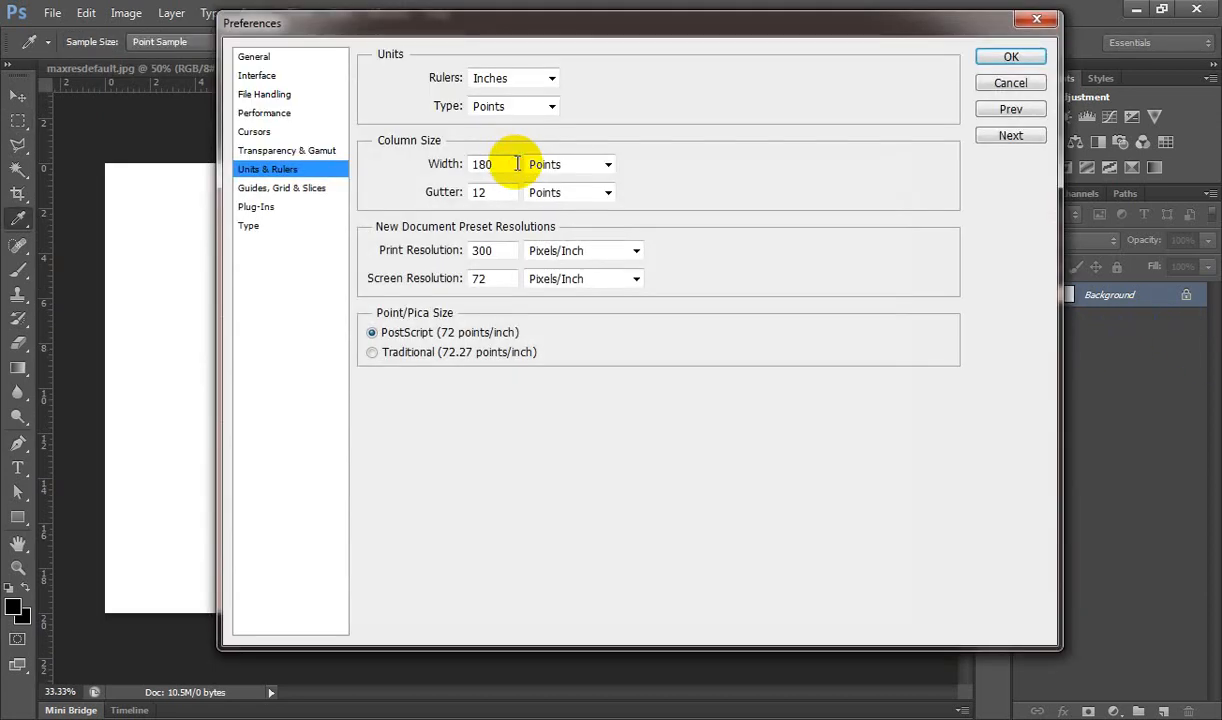
left_click(1034, 62)
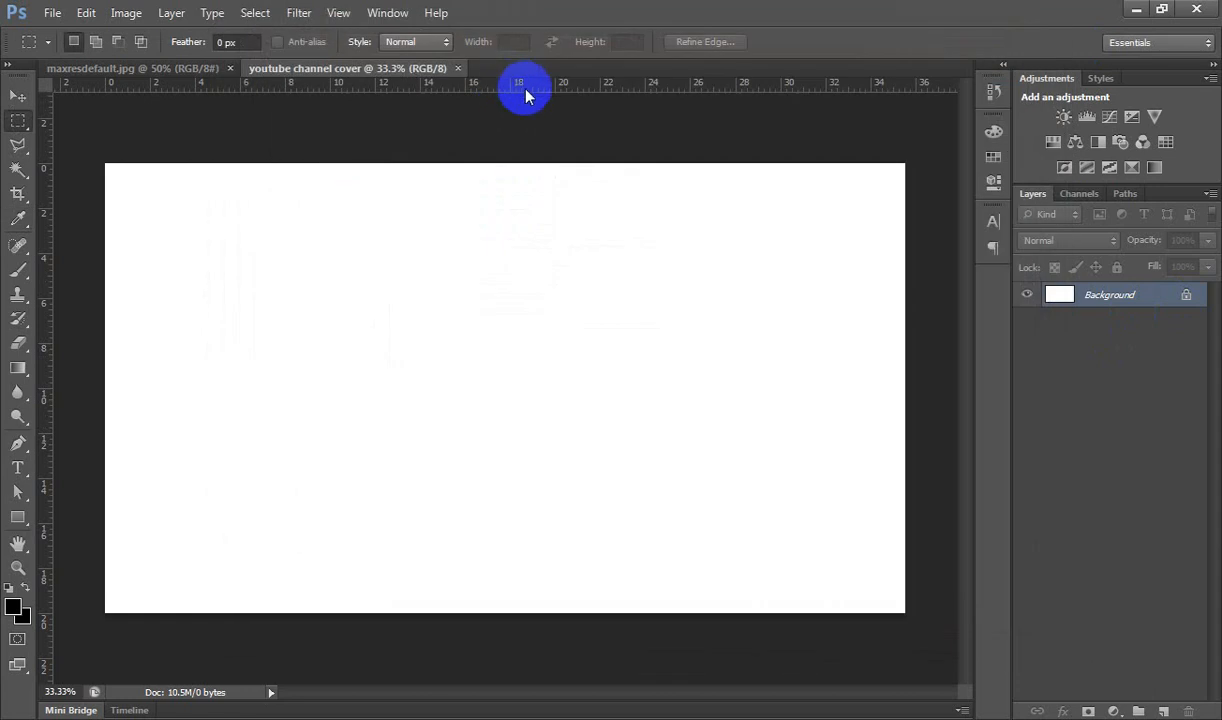
left_click_drag(524, 87, 516, 162)
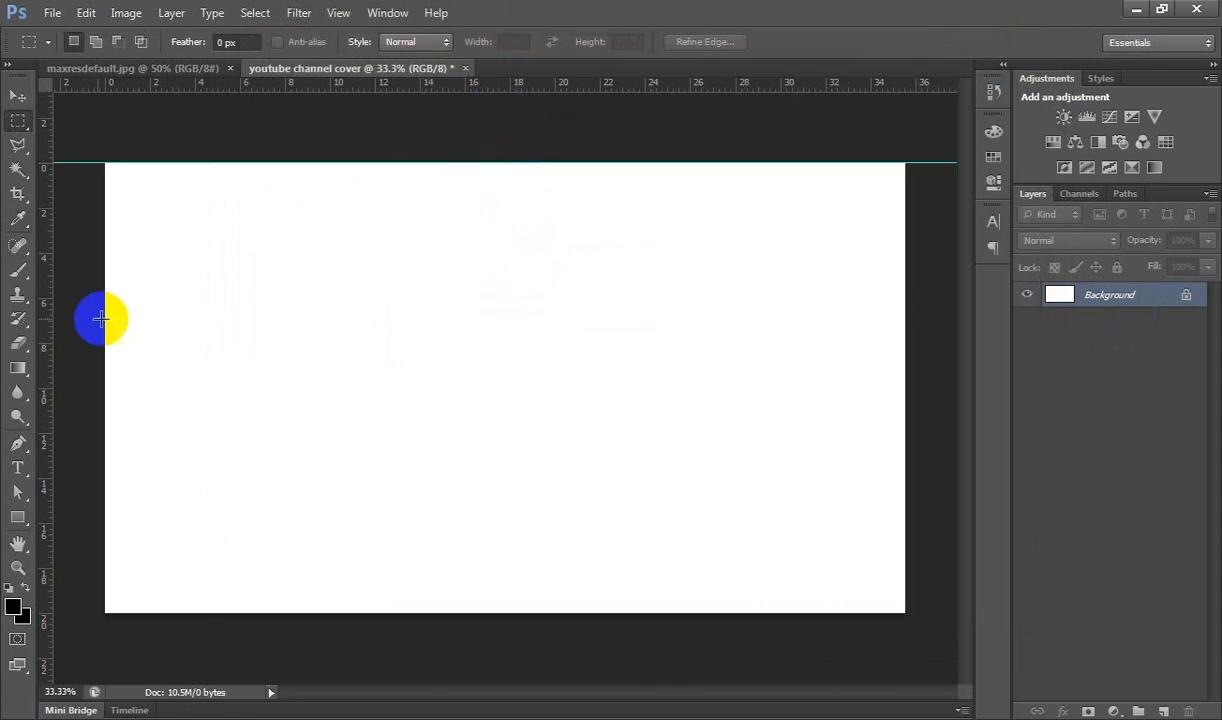
left_click_drag(49, 278, 904, 267)
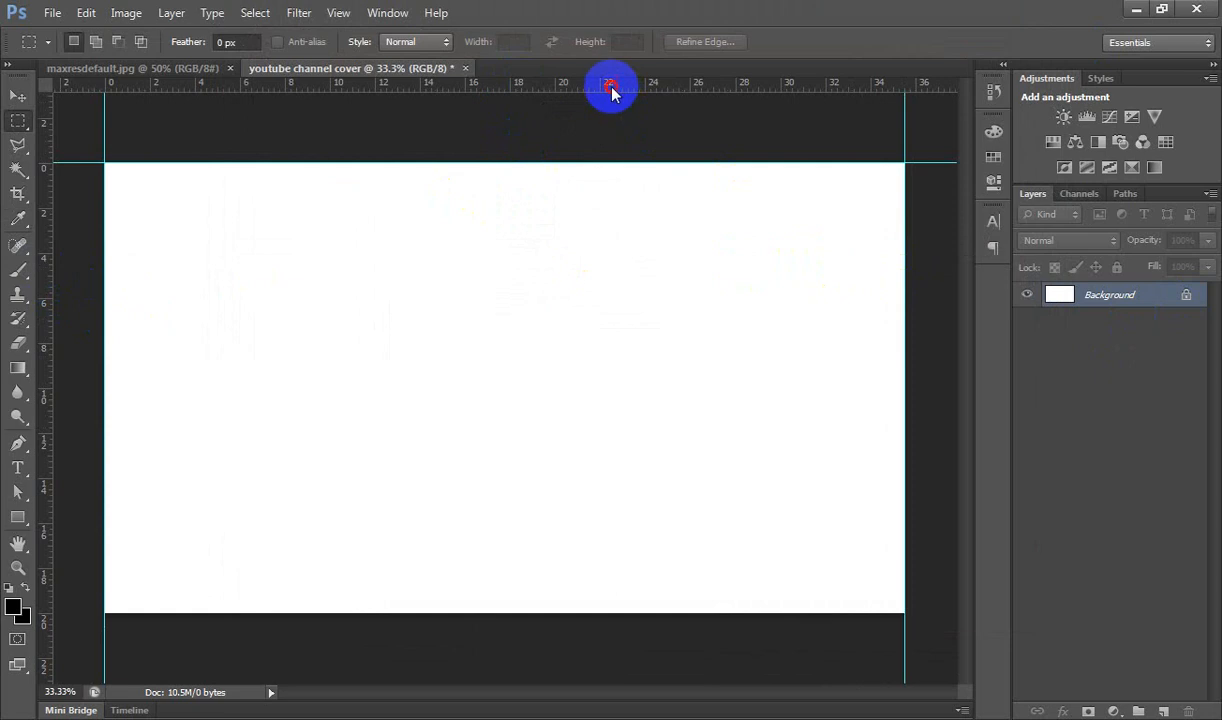
left_click_drag(611, 91, 636, 612)
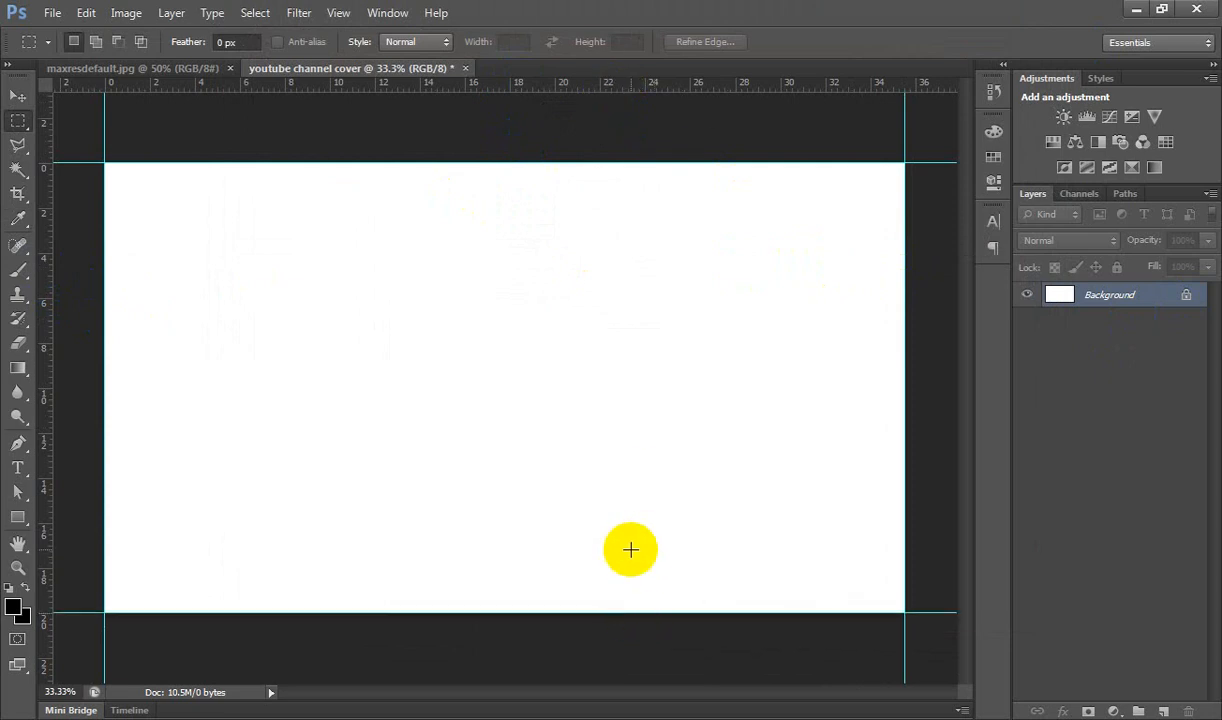
- Draw a 2560 x 1440 px rectangle covering the whole canvas and delete the Background layer
left_click(18, 517)
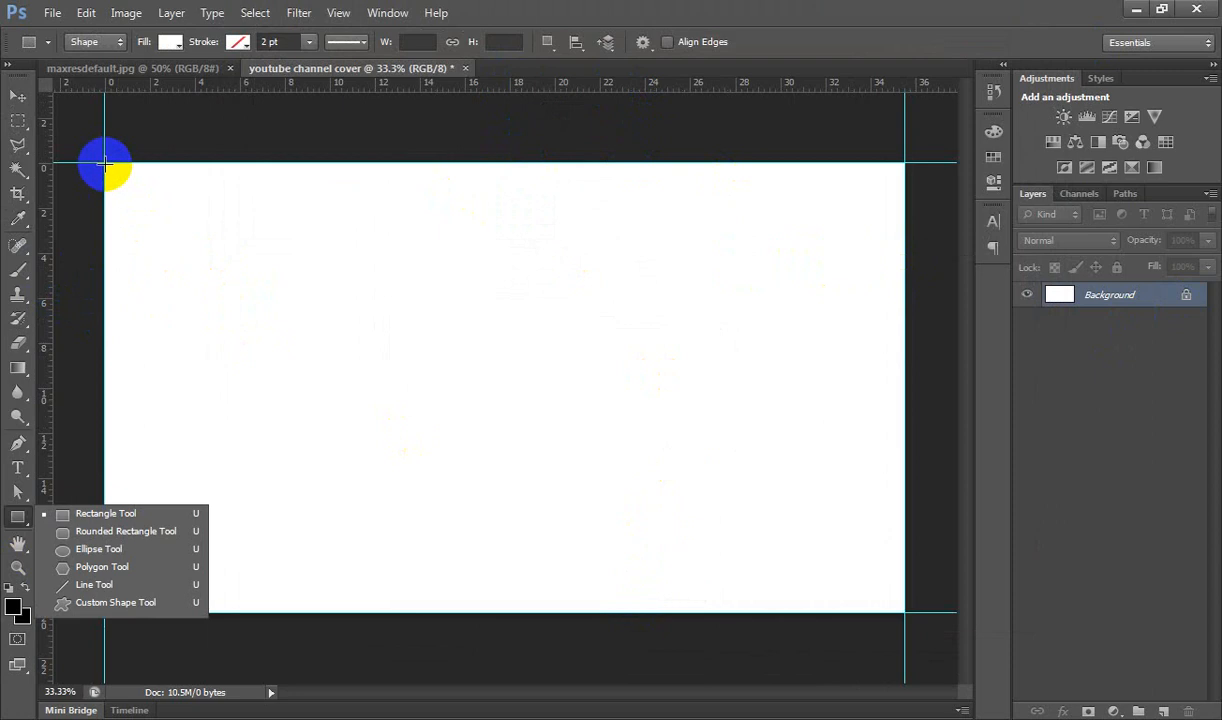
left_click_drag(105, 164, 904, 612)
left_click_drag(1187, 332, 1187, 709)
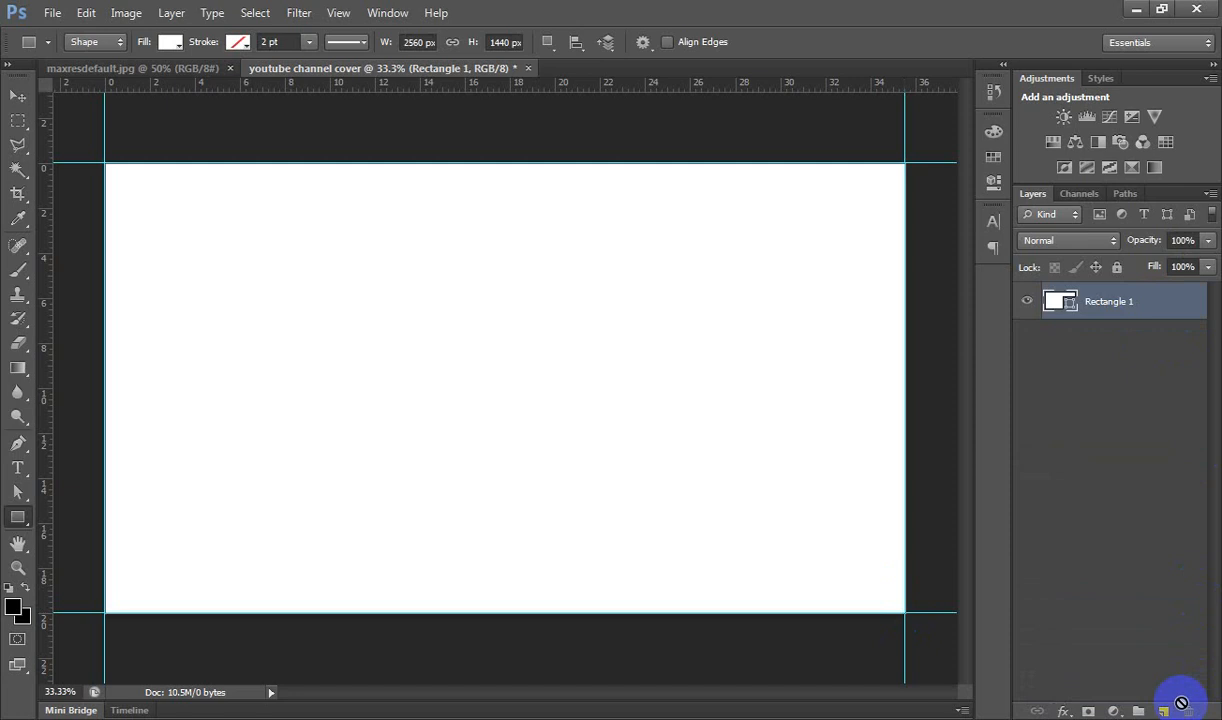
- Change the full-canvas rectangle's fill colour to bright cyan, #00fffc
double_click(1058, 301)
left_click_drag(1013, 204, 1022, 201)
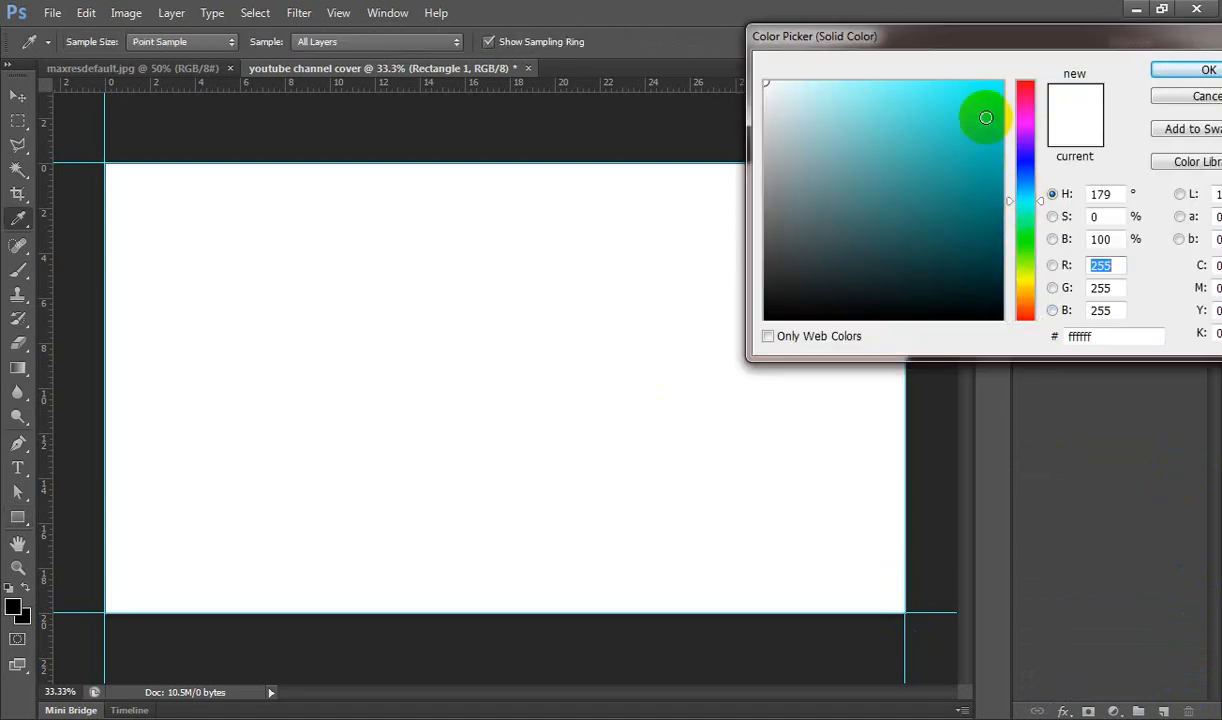
left_click_drag(977, 115, 1002, 82)
left_click(1183, 72)
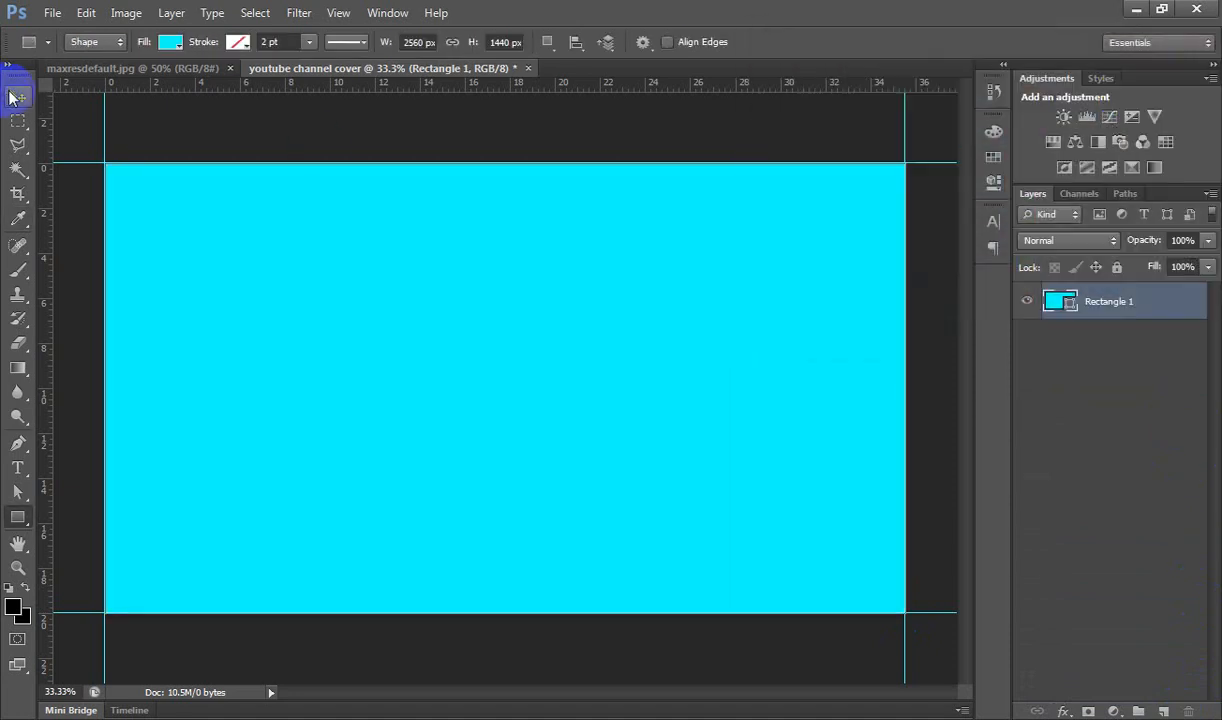
- Select the cyan rectangle and place a vertical guide at 17.778 in and a horizontal guide through its centre
left_click(18, 95)
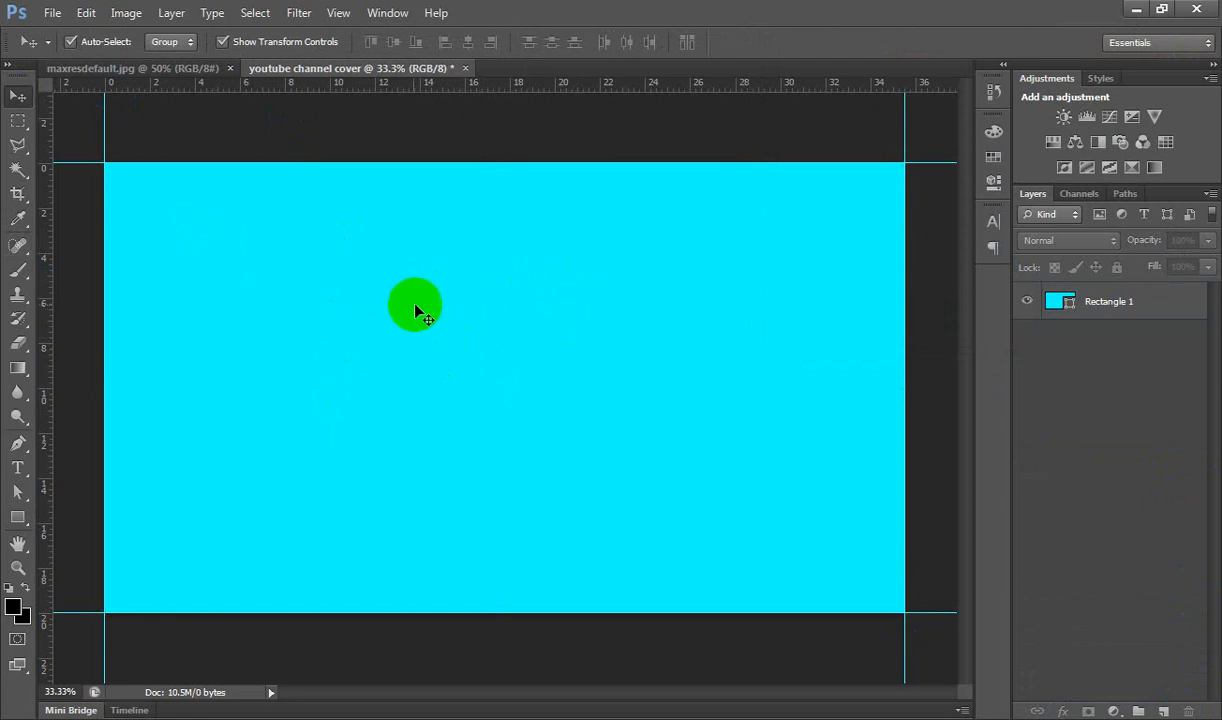
left_click(383, 317)
left_click(357, 124)
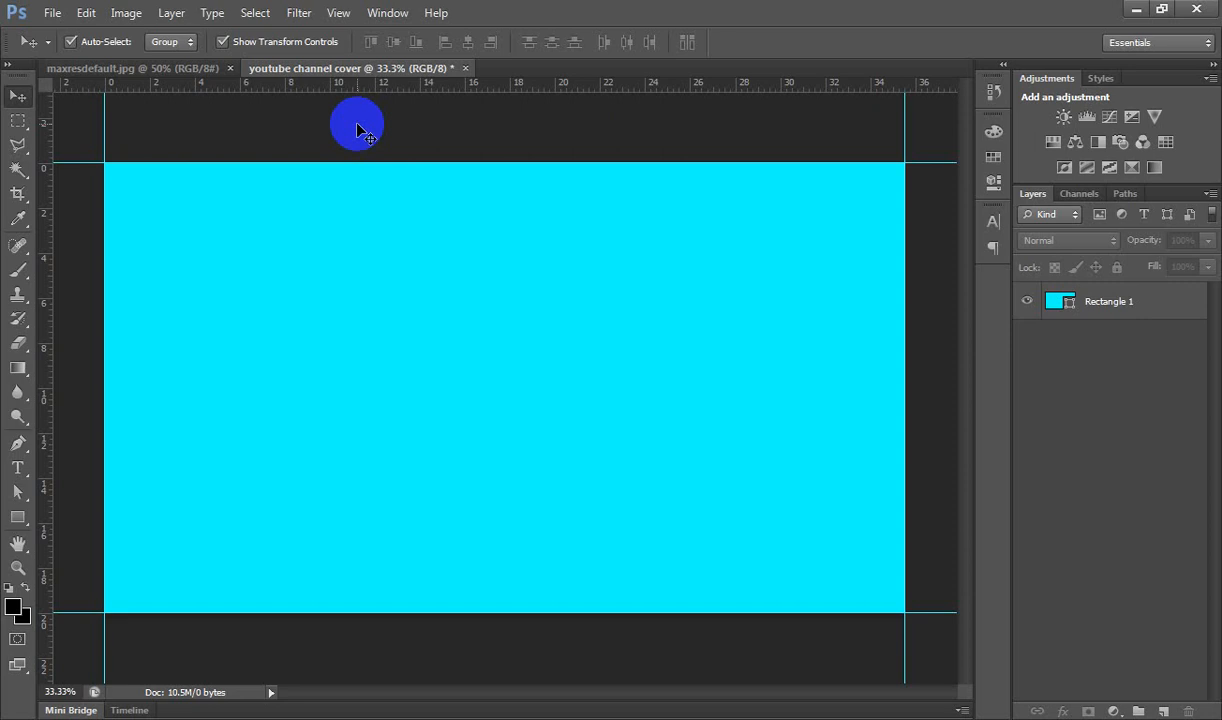
left_click(455, 238)
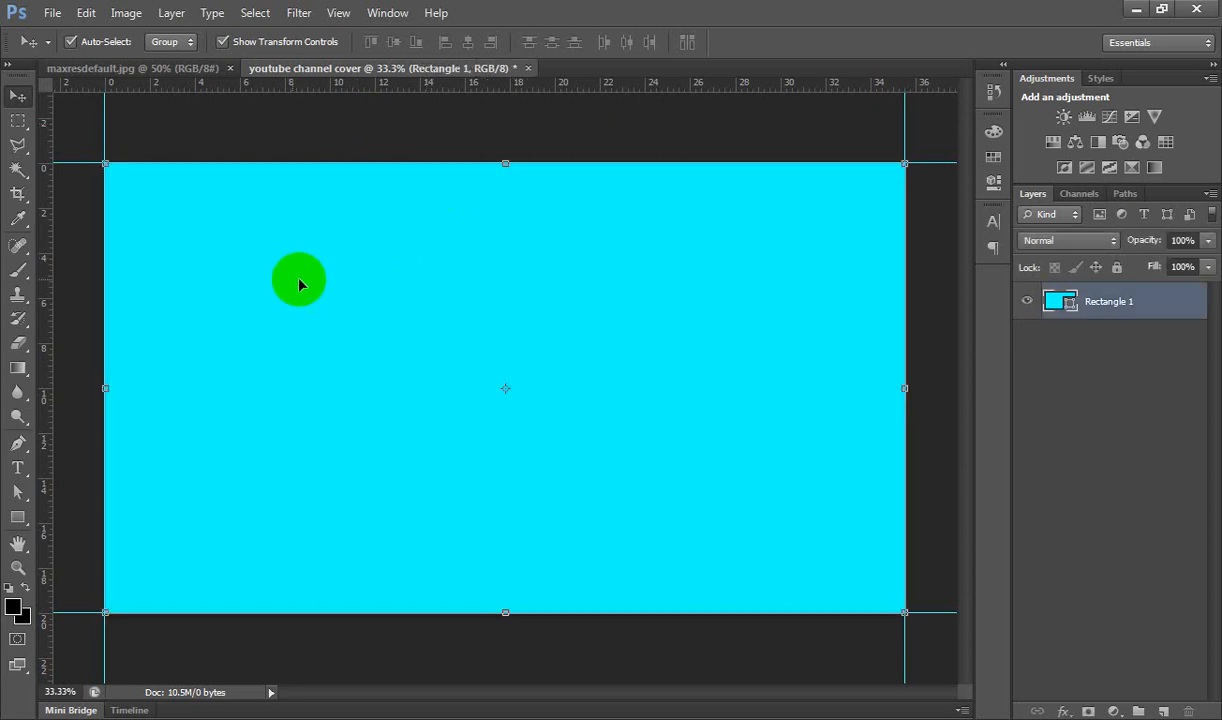
left_click_drag(70, 278, 505, 322)
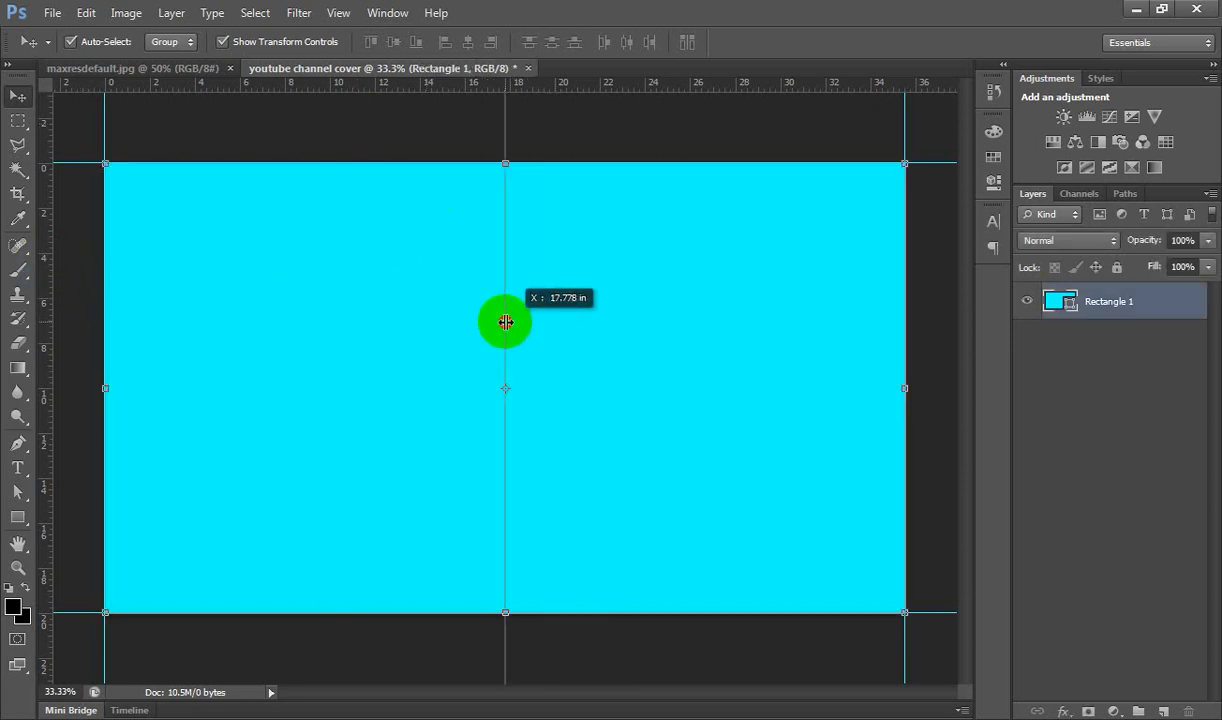
left_click_drag(489, 85, 528, 388)
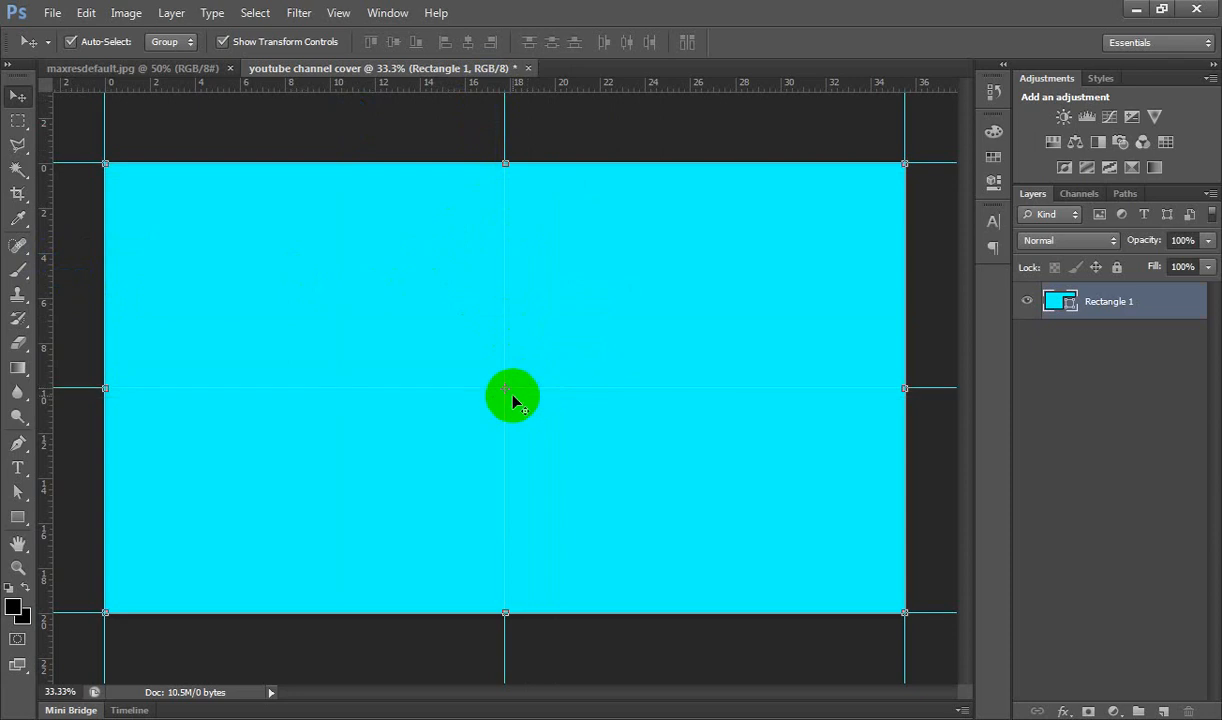
- Create a second rectangle with exact dimensions of 2560 px wide and 423 px high
left_click(18, 517)
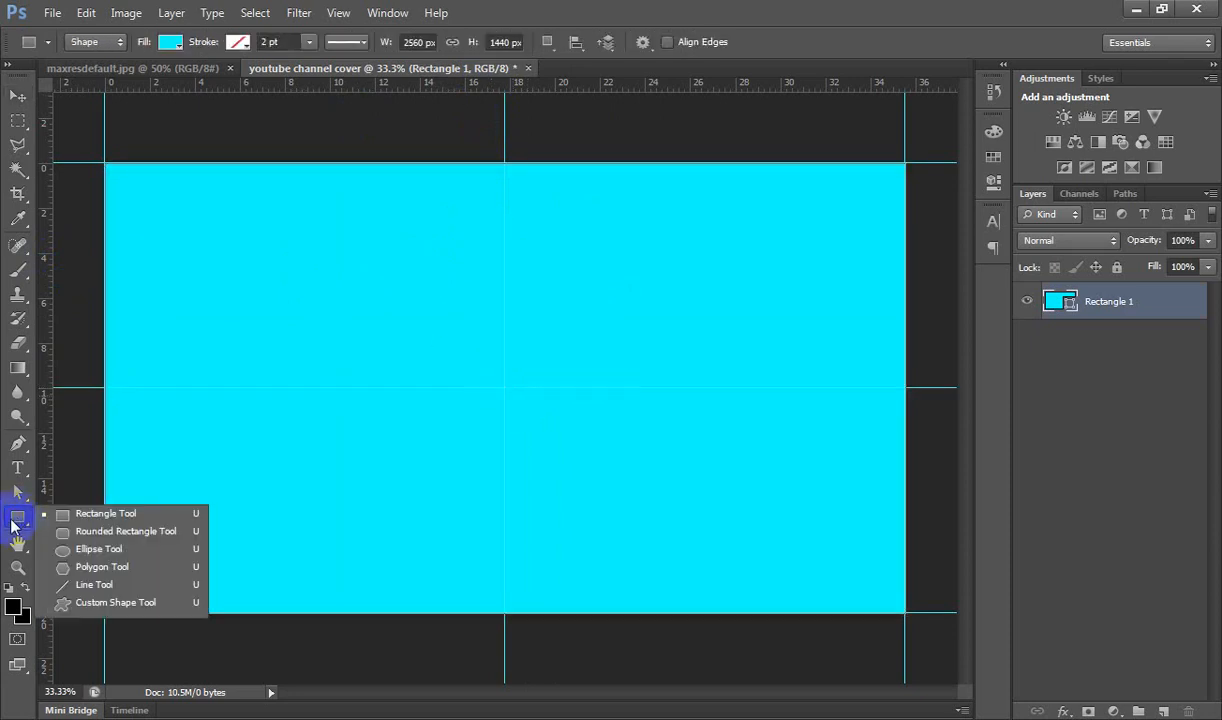
left_click(90, 513)
left_click(469, 359)
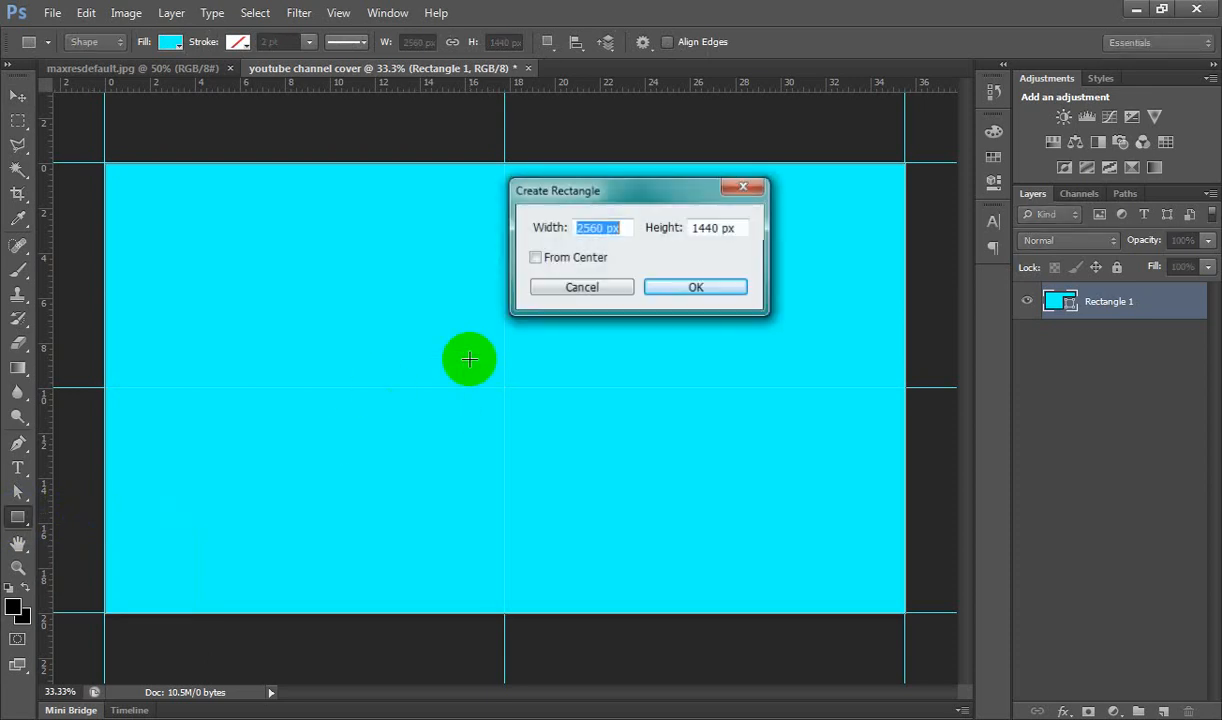
left_click(630, 228)
left_click_drag(630, 228, 537, 258)
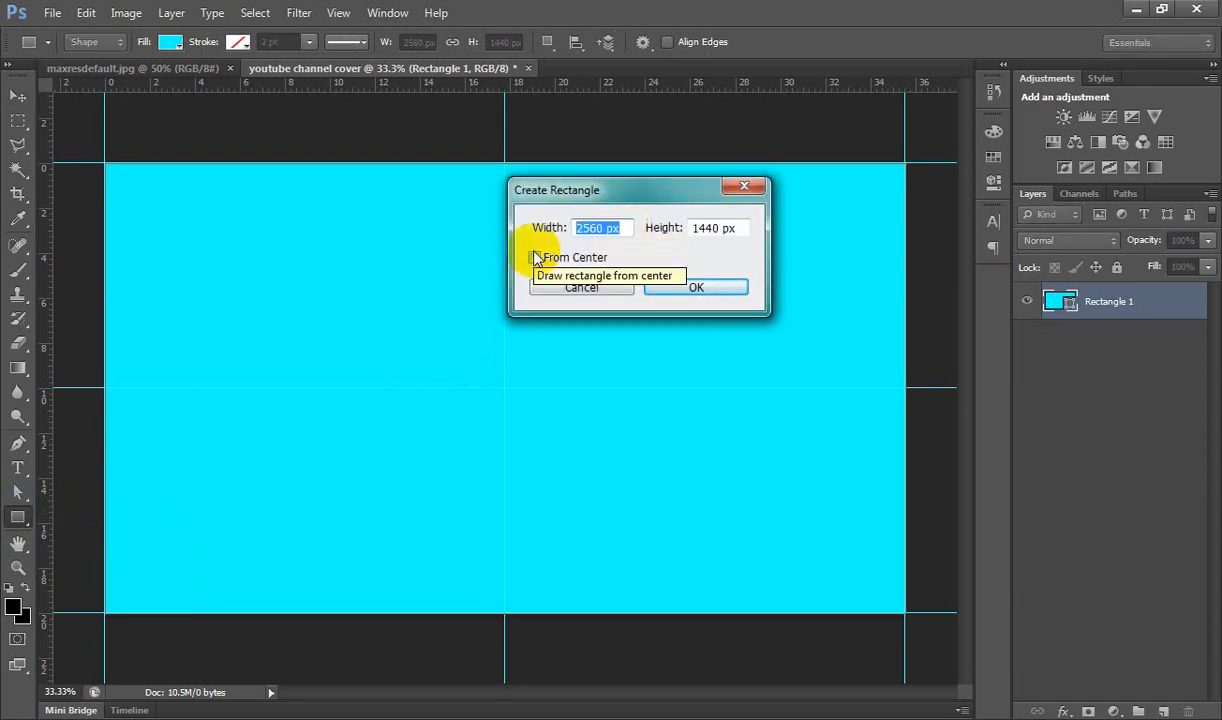
type("2")
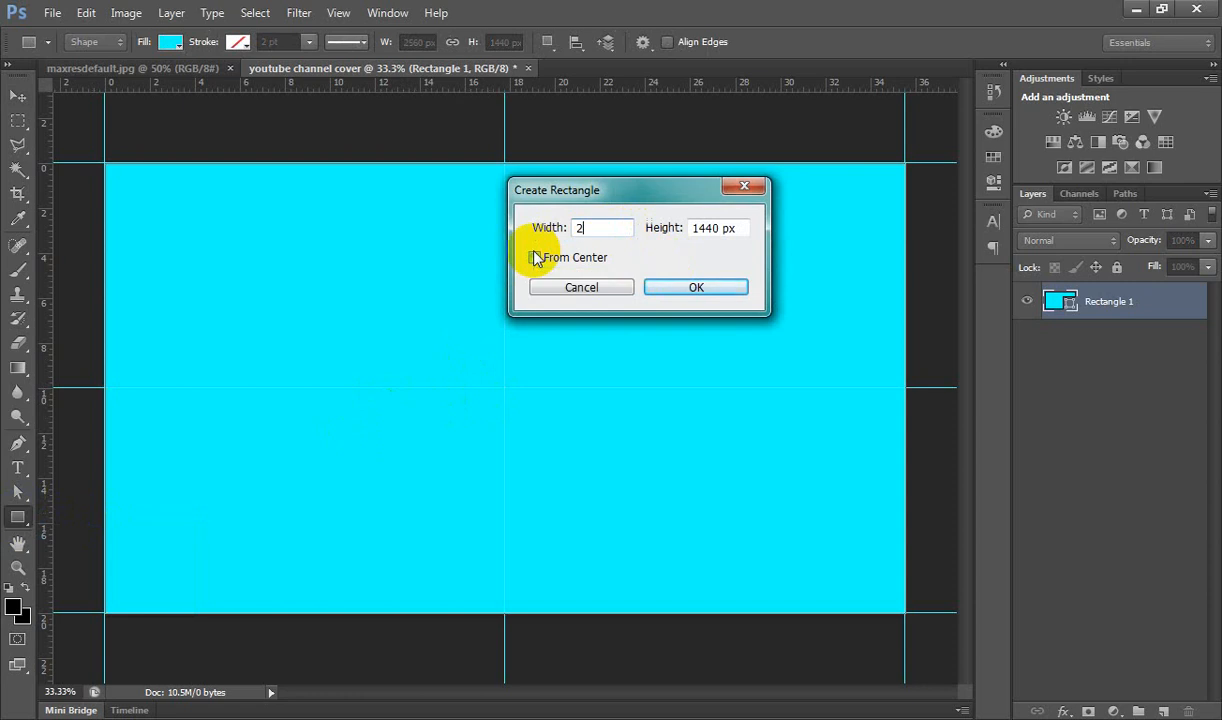
type("560 px")
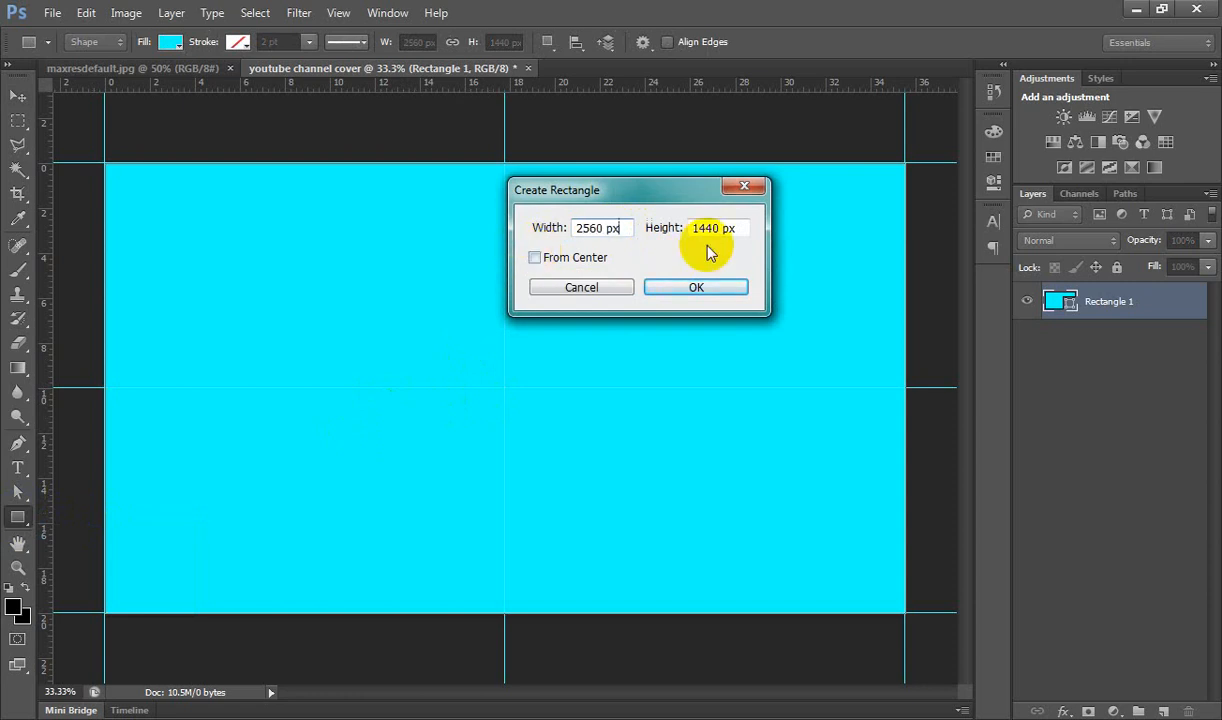
left_click_drag(742, 228, 678, 243)
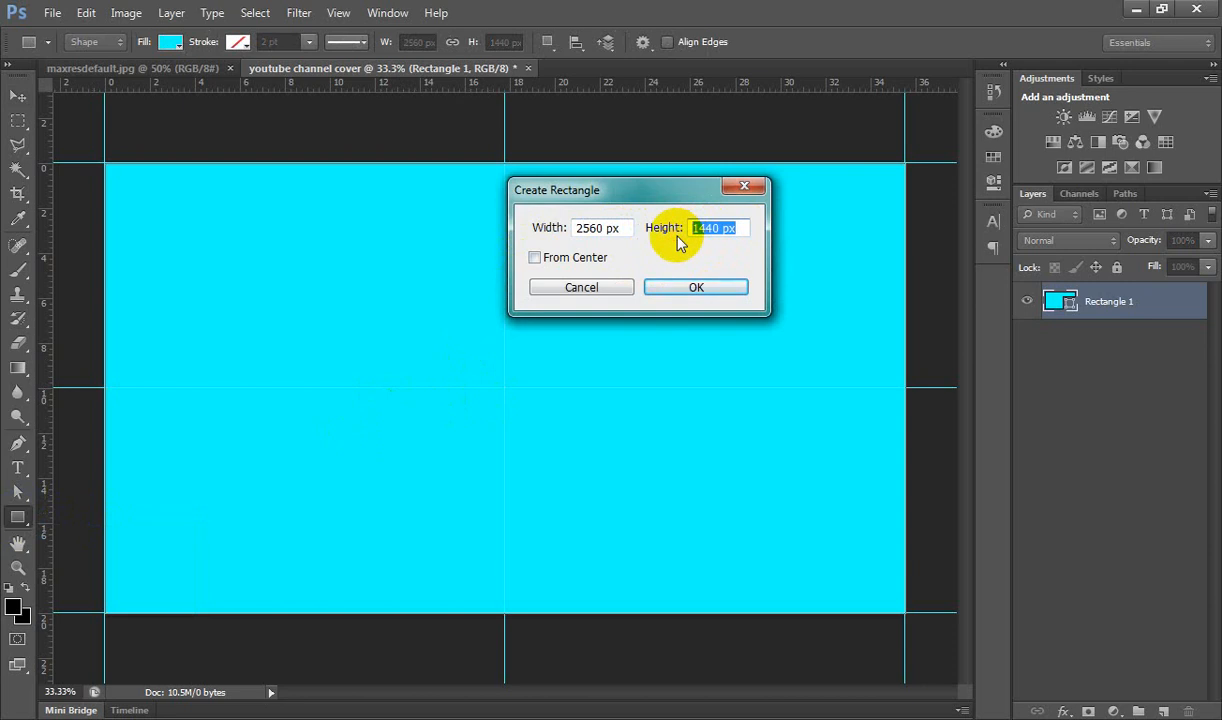
type("423")
left_click(703, 284)
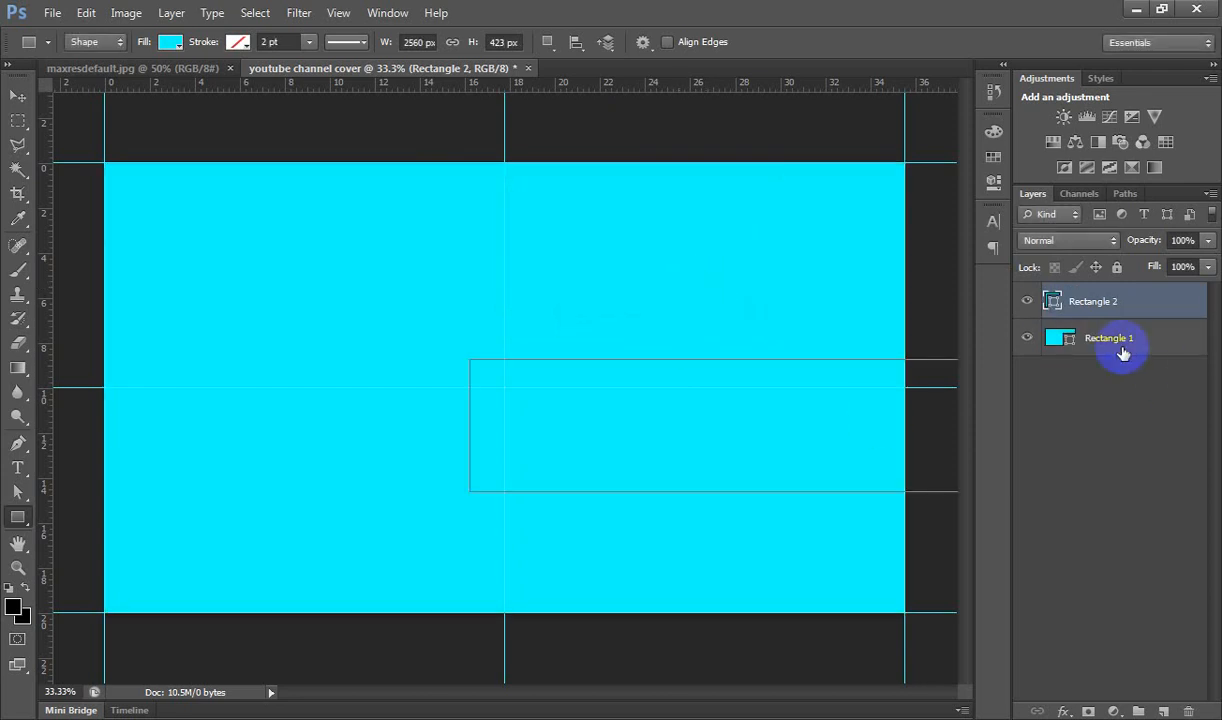
- Fill the 423 px high rectangle with green and centre it on the canvas where the middle guides cross
double_click(1053, 301)
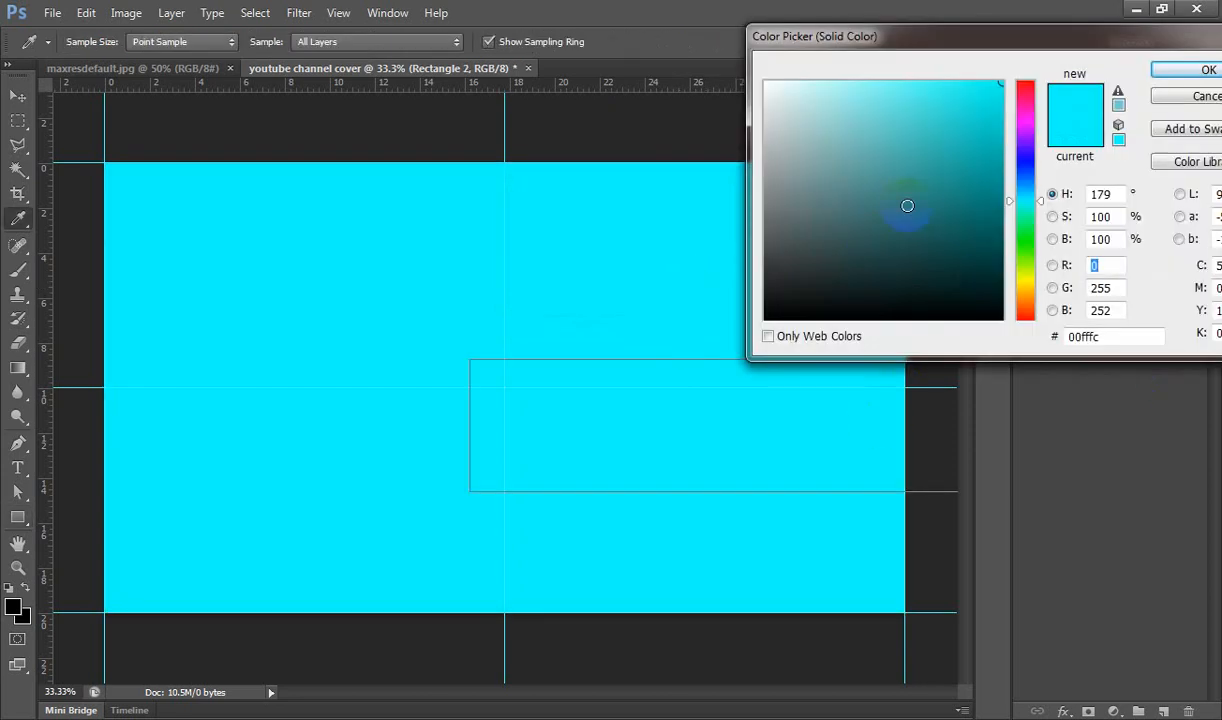
left_click(1025, 232)
left_click(1190, 72)
key("v")
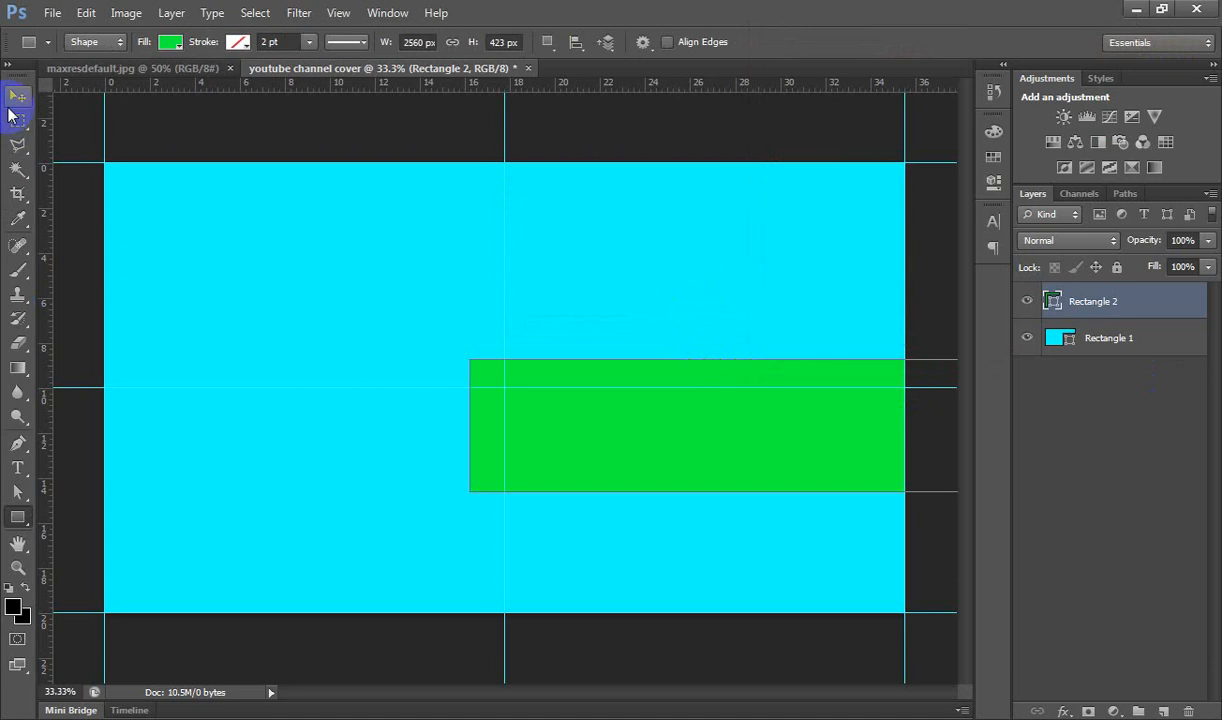
left_click_drag(636, 472, 358, 417)
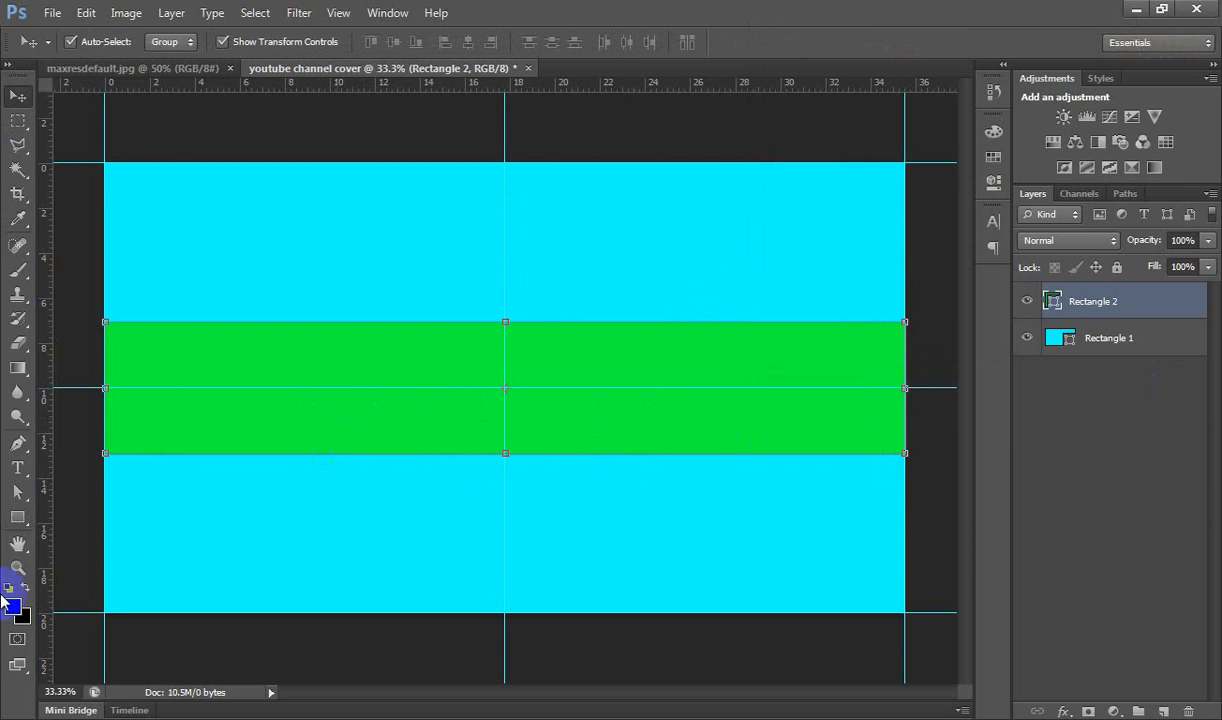
- Create a third rectangle with exact dimensions of 1855 px wide and 423 px high
left_click(18, 516)
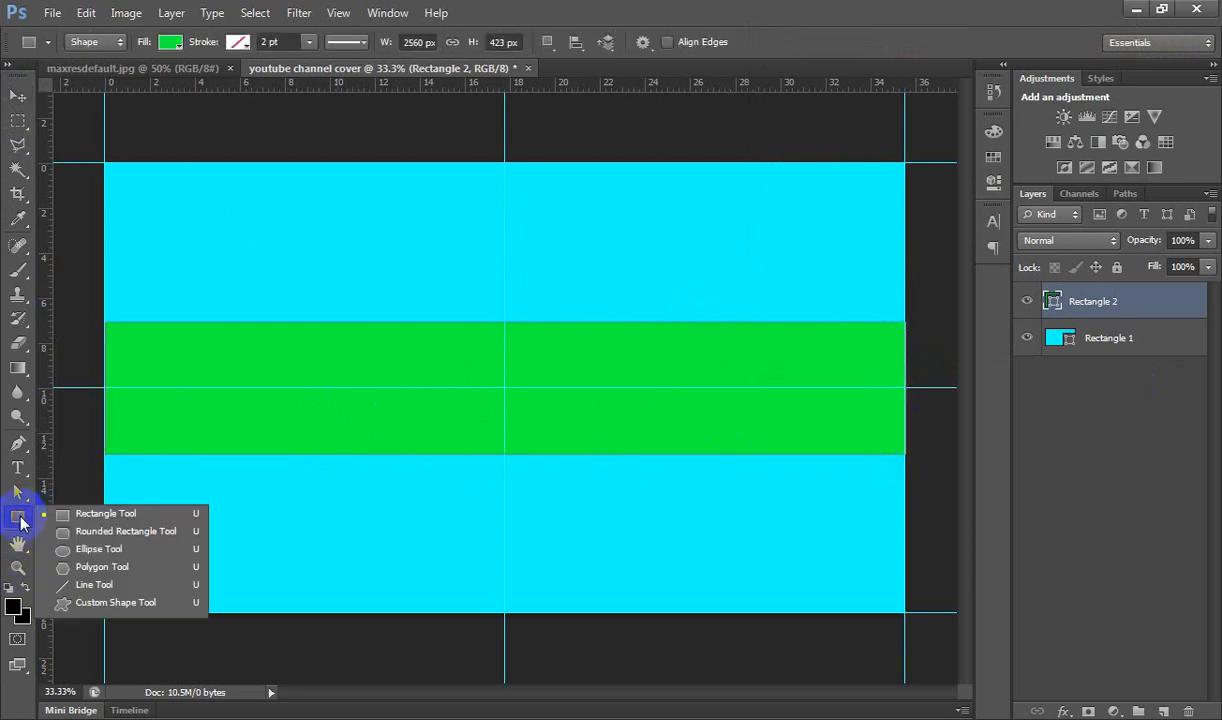
left_click(100, 513)
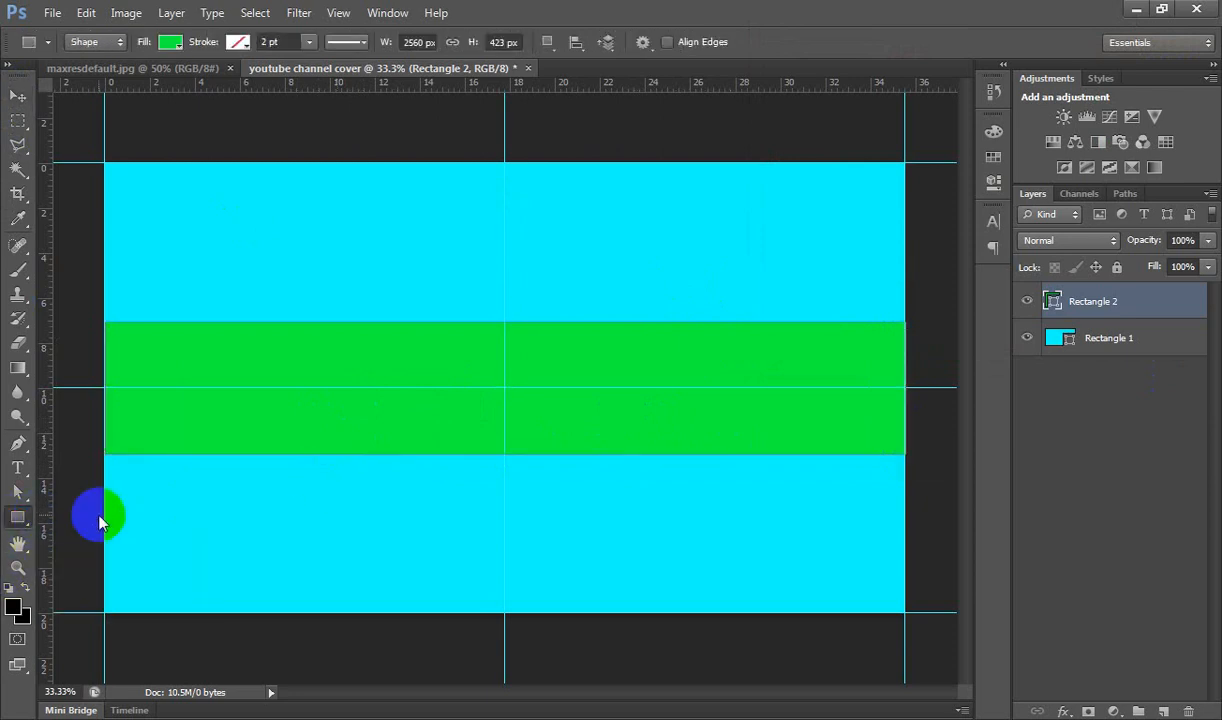
left_click(401, 400)
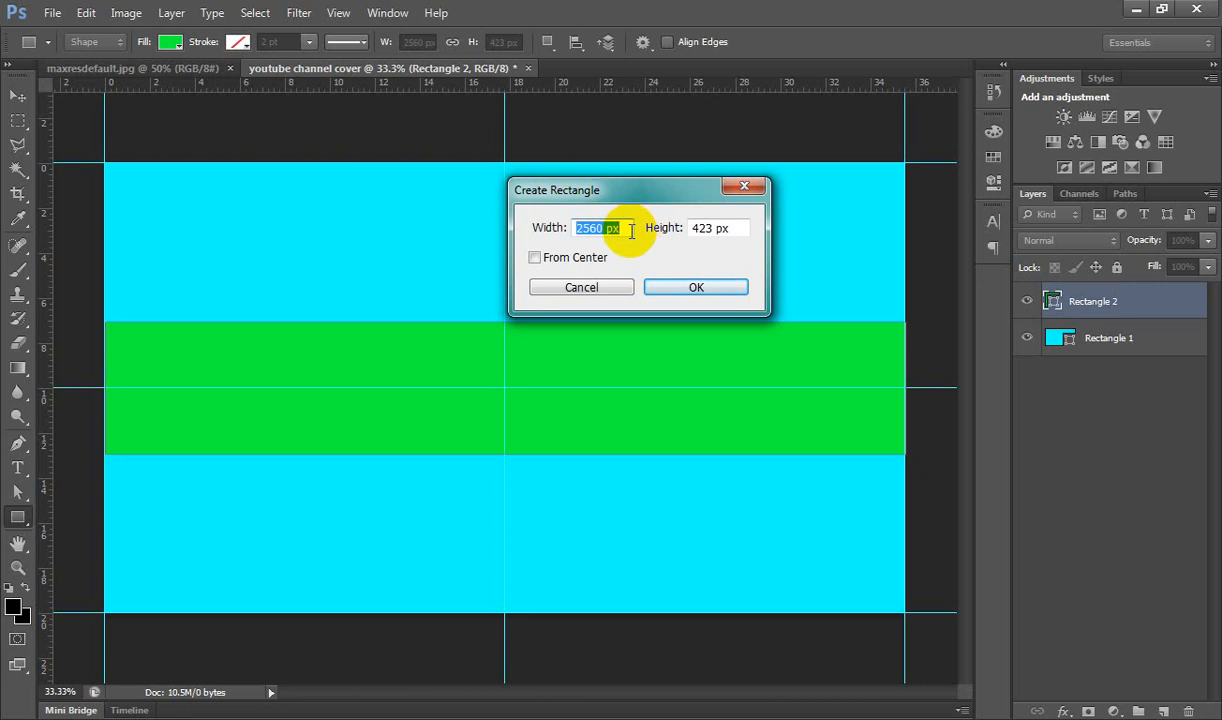
type("1855 p")
key("Tab")
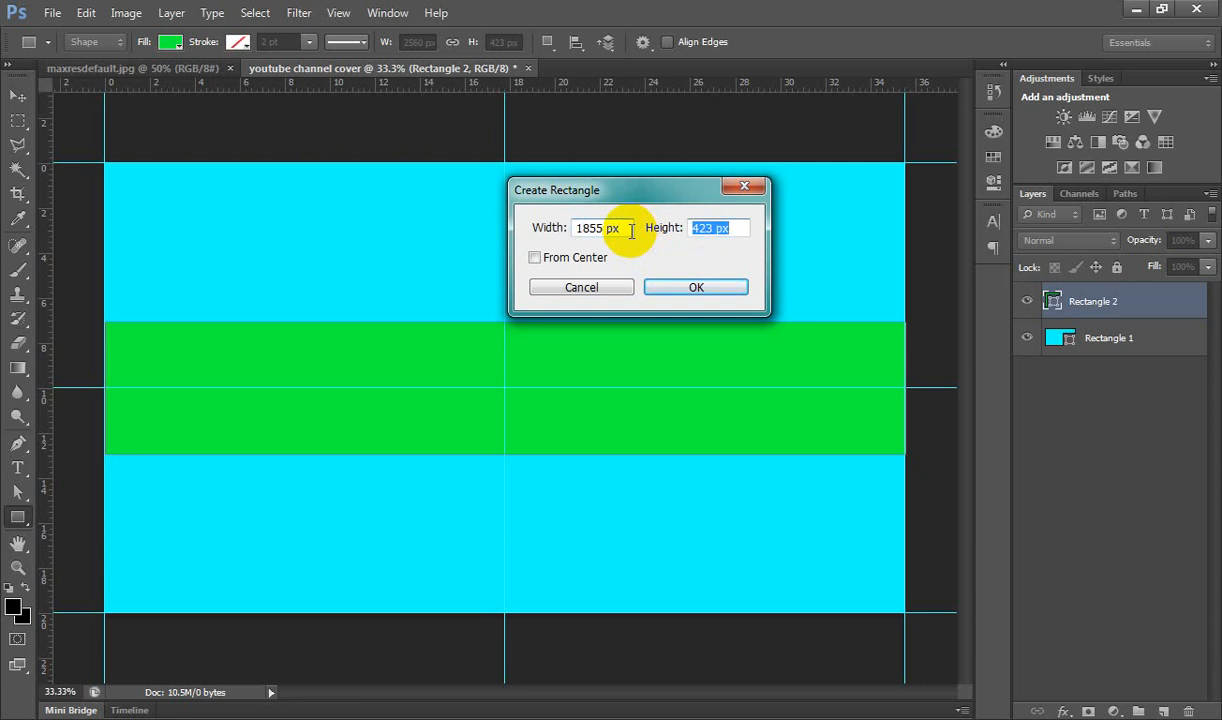
type("423 px")
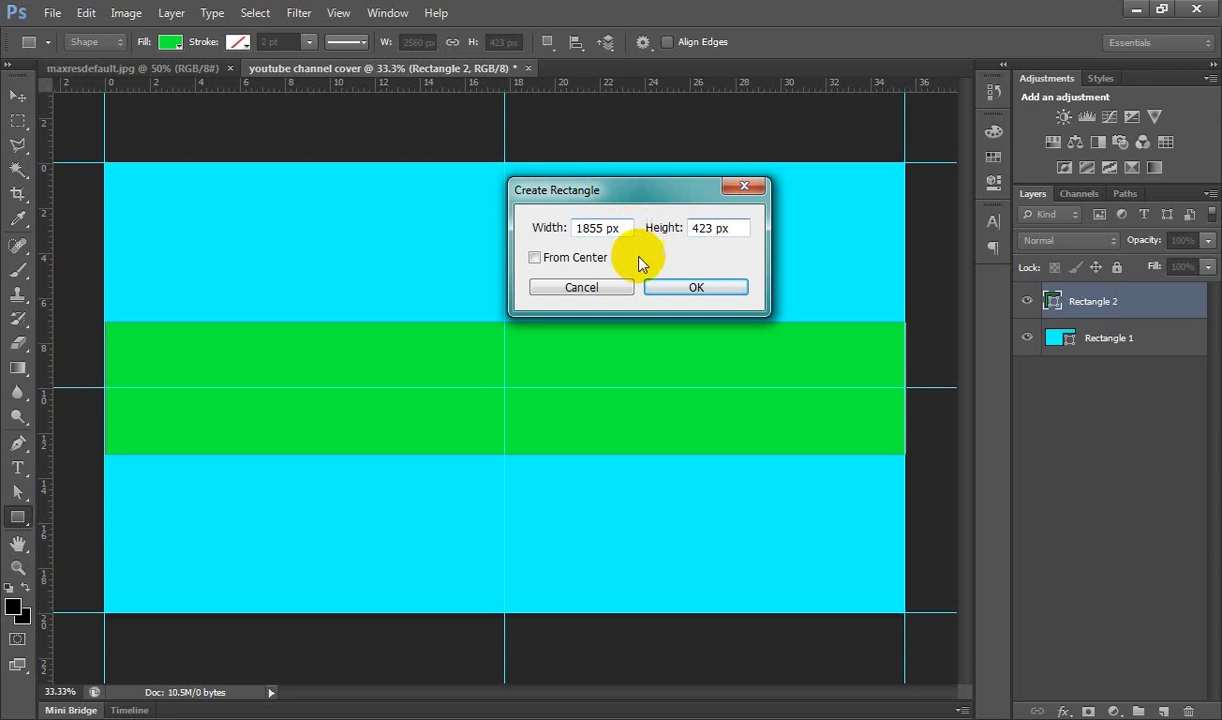
left_click(697, 288)
- Change the 1855 px wide rectangle's fill colour to orange-yellow, #ffc600
double_click(1053, 302)
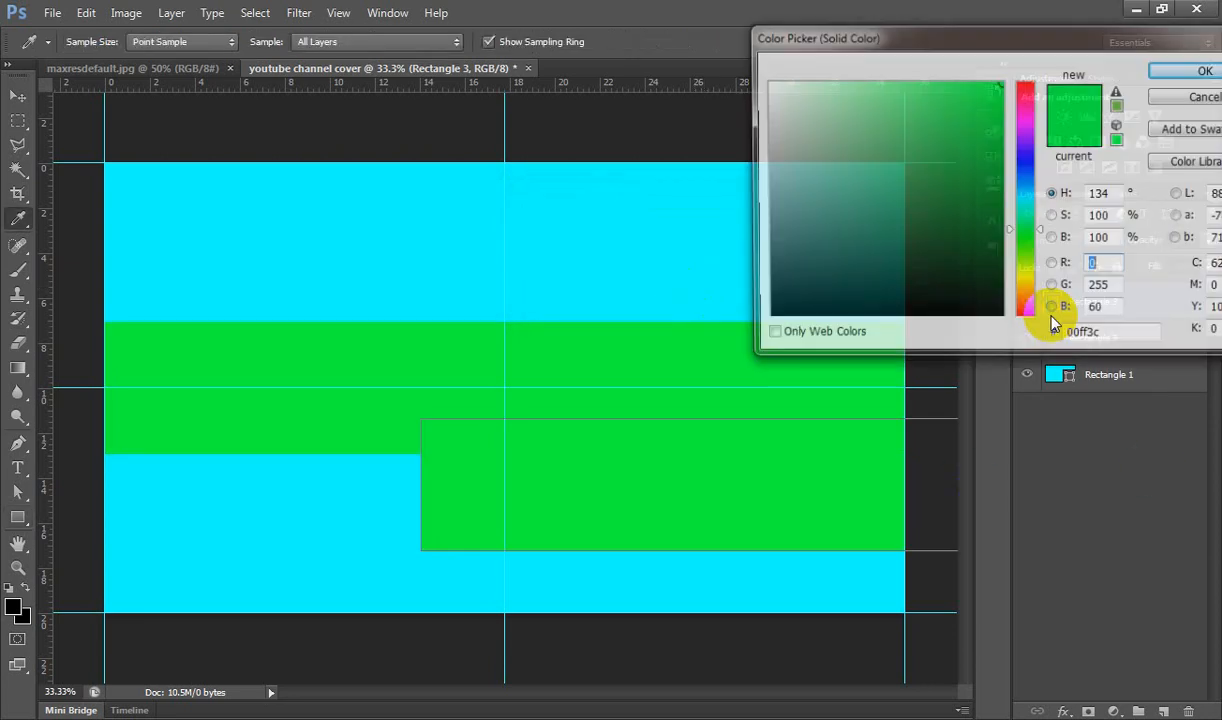
left_click(1027, 290)
left_click(975, 107)
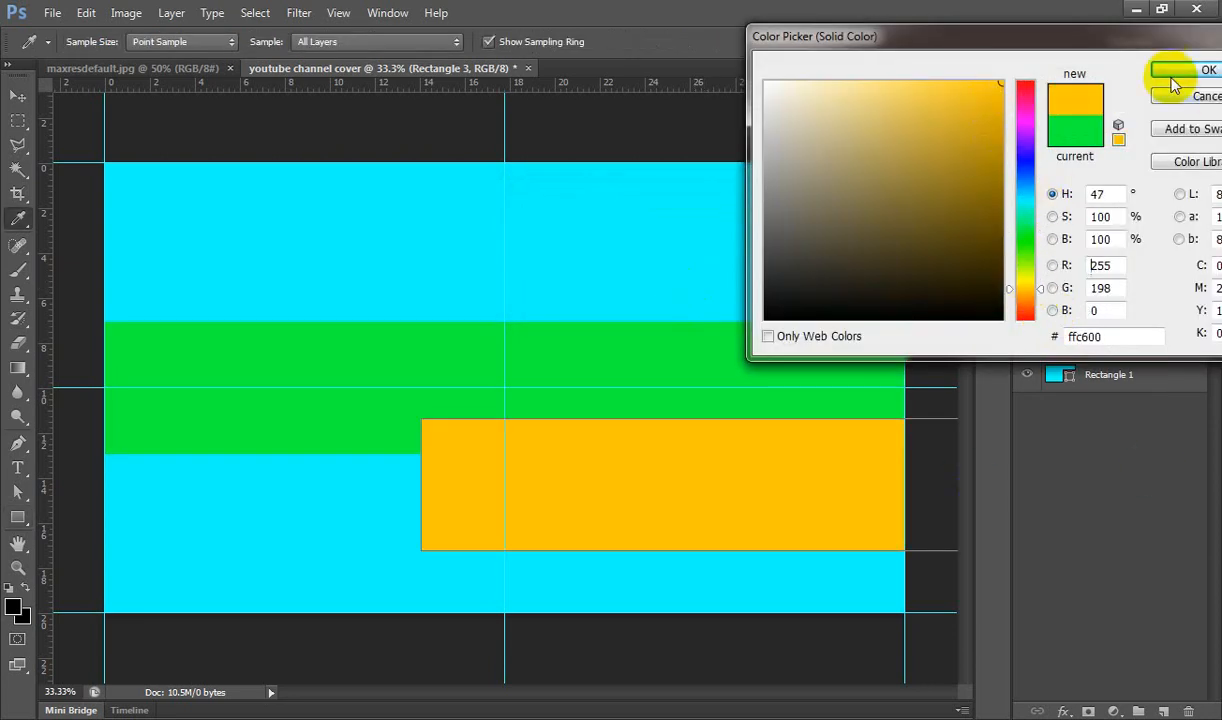
left_click(1160, 72)
- Move the orange-yellow rectangle over the green band and nudge it until its centre sits where the middle guides cross
left_click(14, 98)
left_click_drag(603, 431, 445, 388)
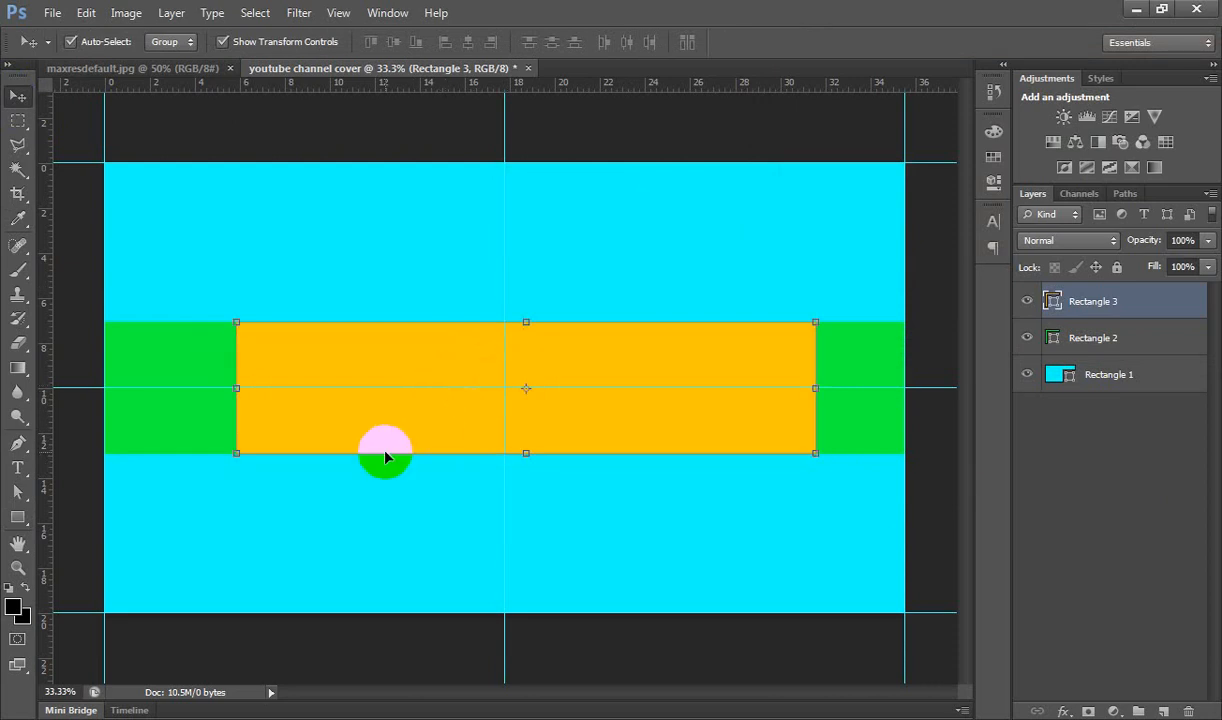
key("shift+Left")
key("shift+Left")
key("shift+Left")
key("shift+Left")
key("shift+Left")
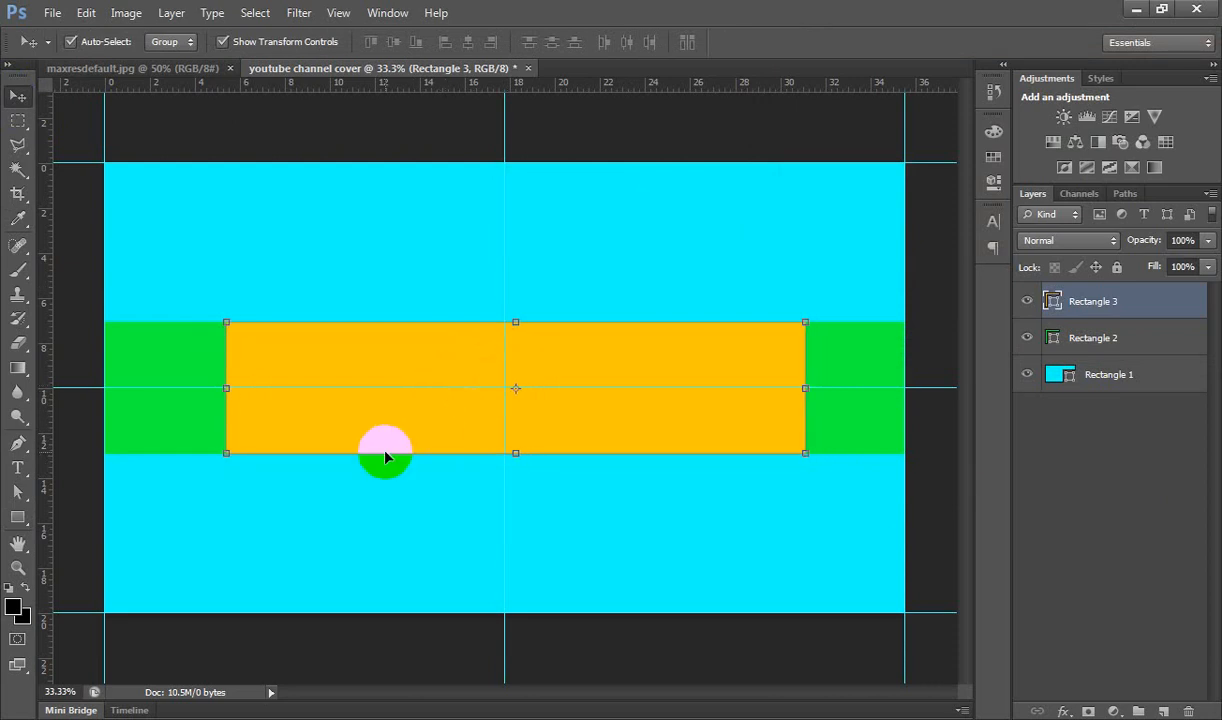
key("shift+Left")
key("shift+Left")
key("Right")
key("Right")
key("Right")
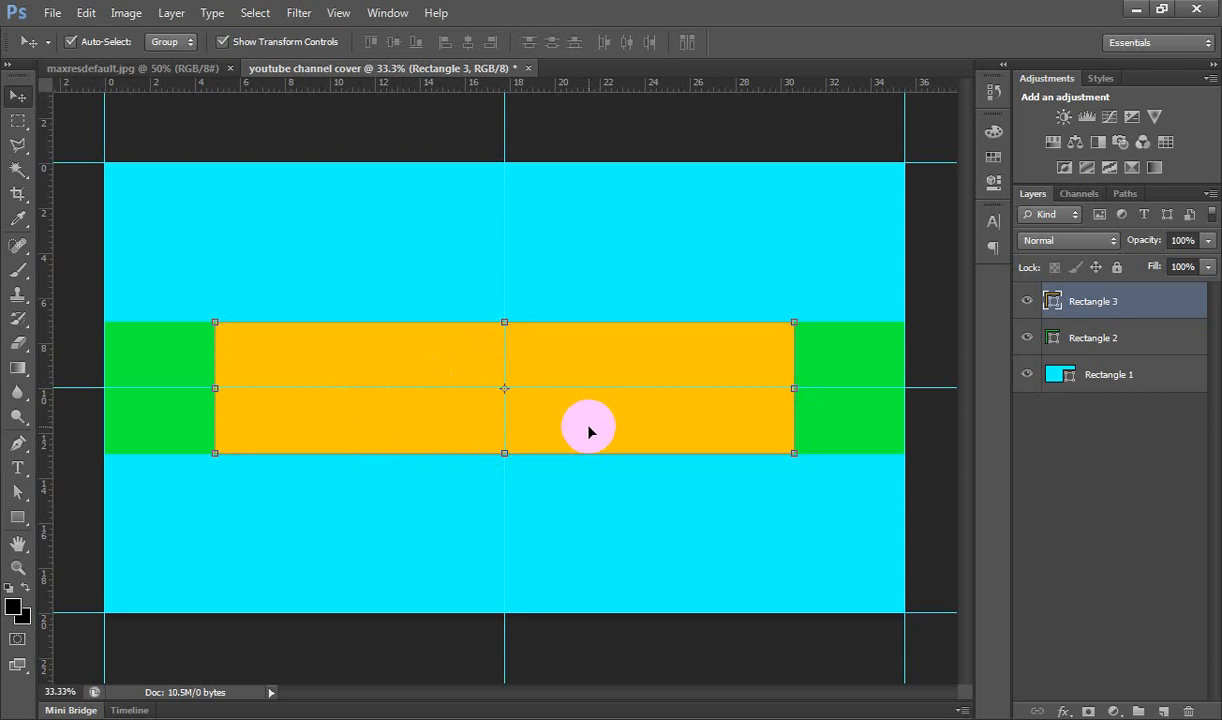
- Create a fourth rectangle with exact dimensions of 1546 px wide and 423 px high
left_click(17, 518)
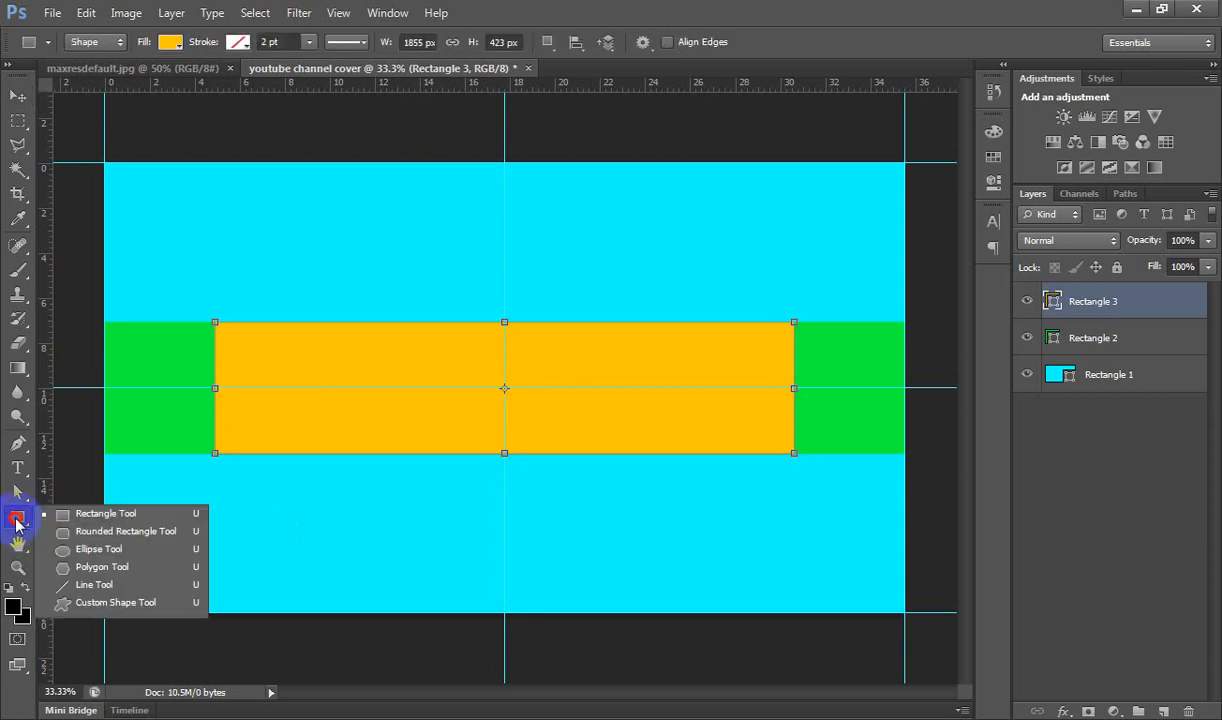
left_click(77, 514)
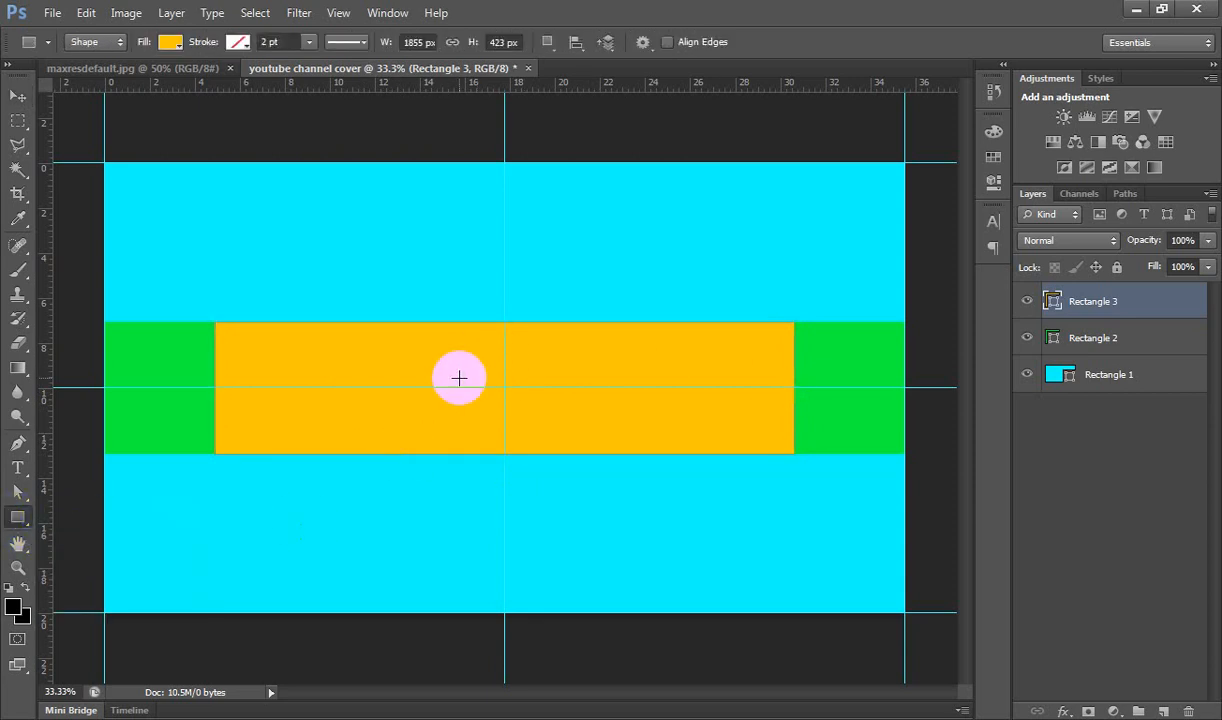
left_click(459, 378)
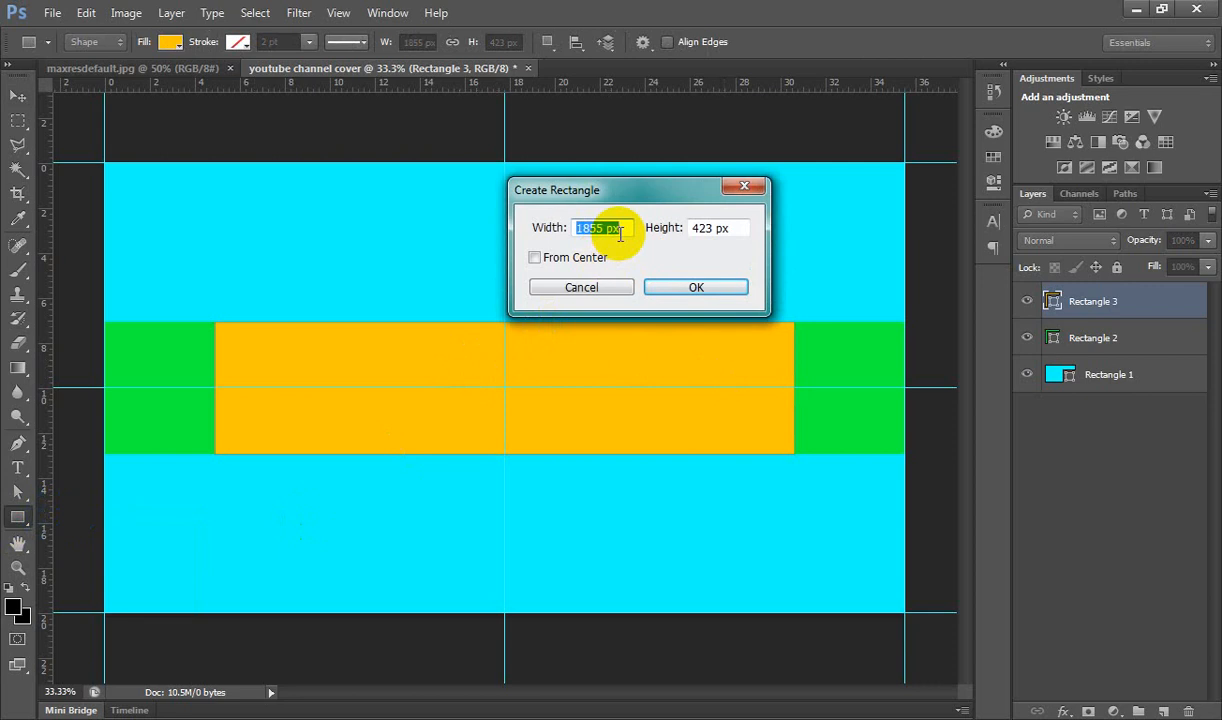
type("1546 px")
key("Tab")
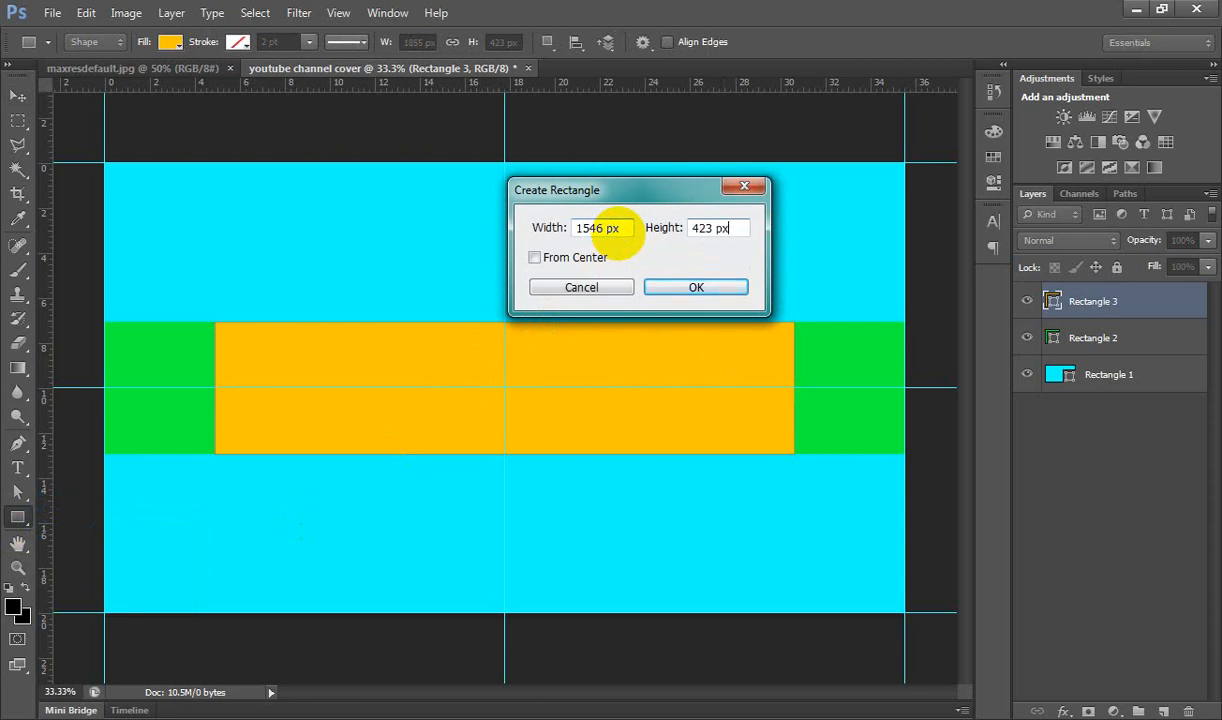
left_click(696, 287)
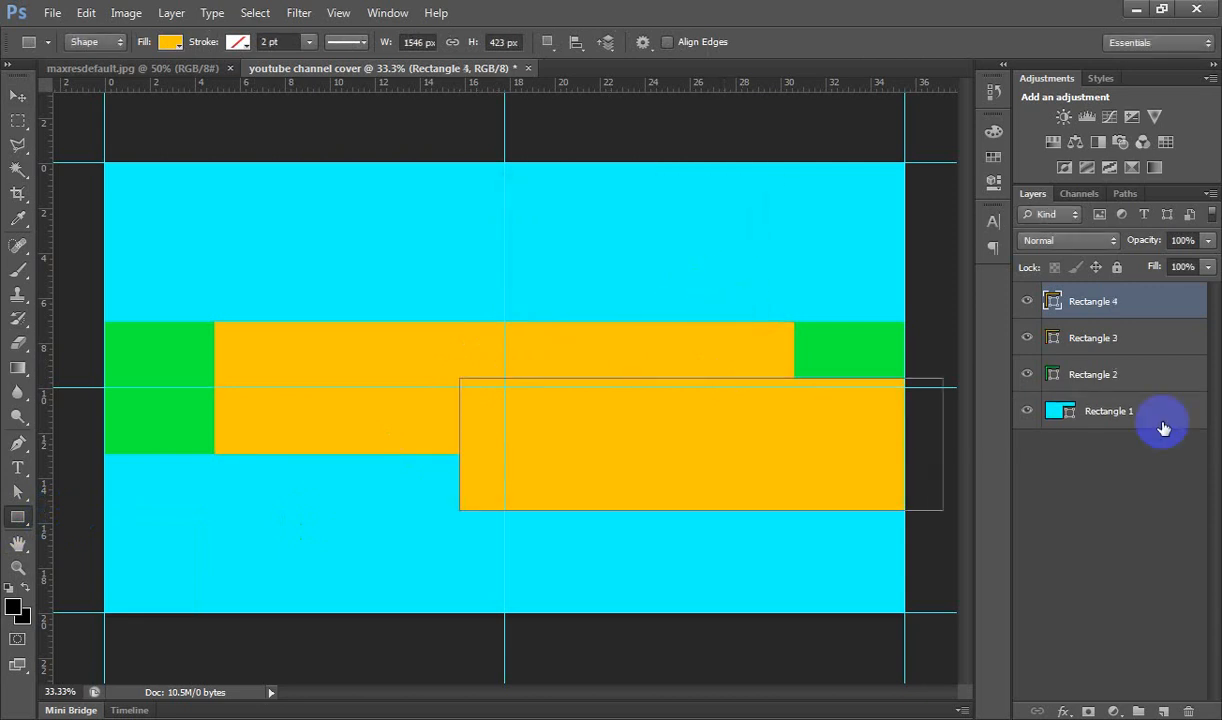
- Change the 1546 px wide rectangle's fill colour to blue, #0c00ff
double_click(1055, 302)
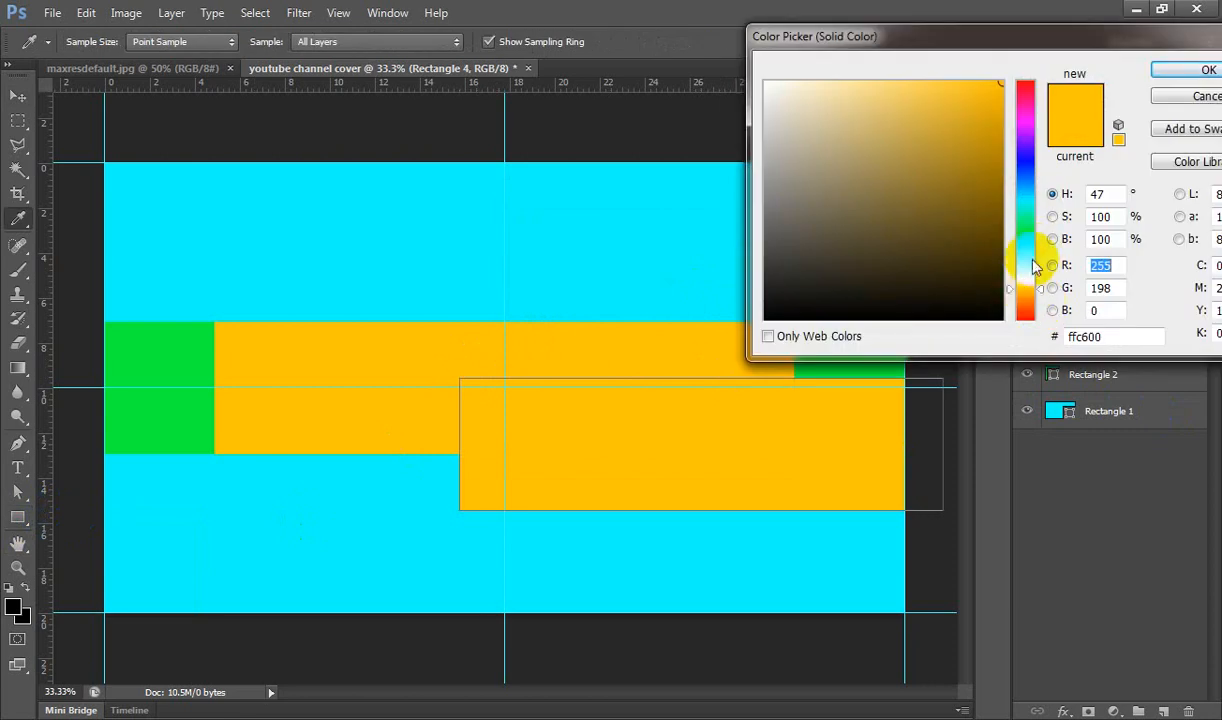
left_click_drag(1022, 262, 1026, 158)
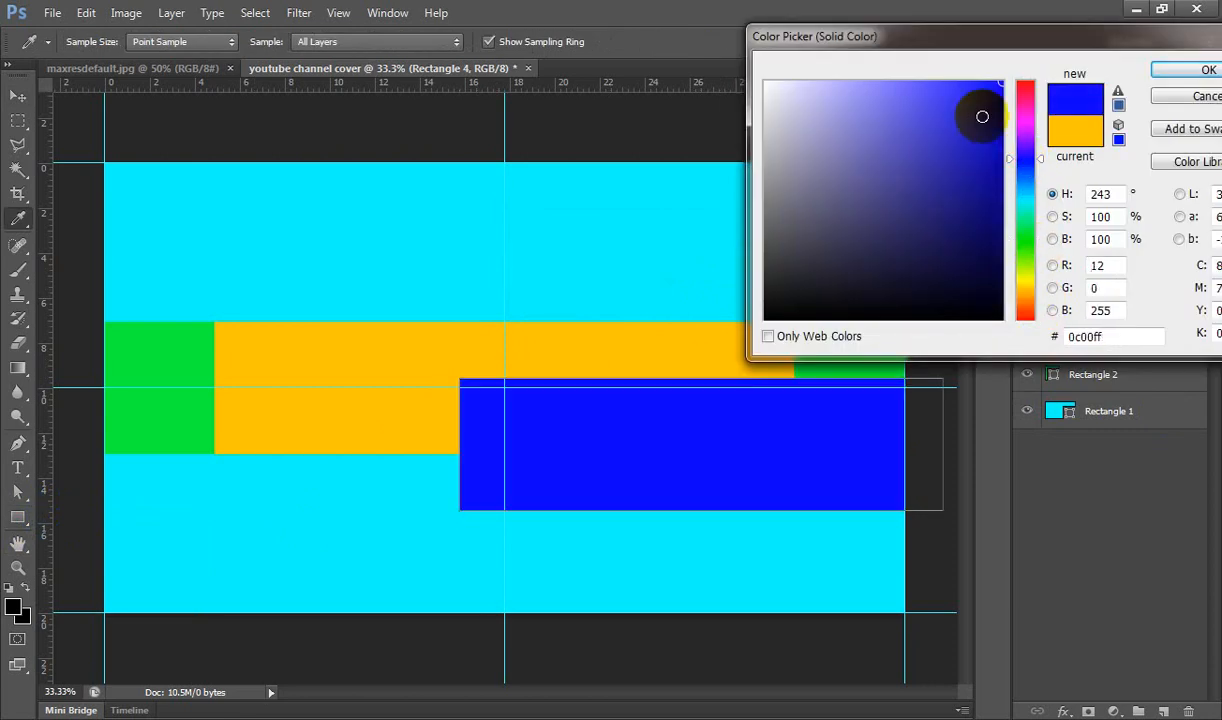
left_click(1176, 72)
- Move the blue rectangle over the orange-yellow one and nudge it until it is centred on the middle guides
left_click(17, 95)
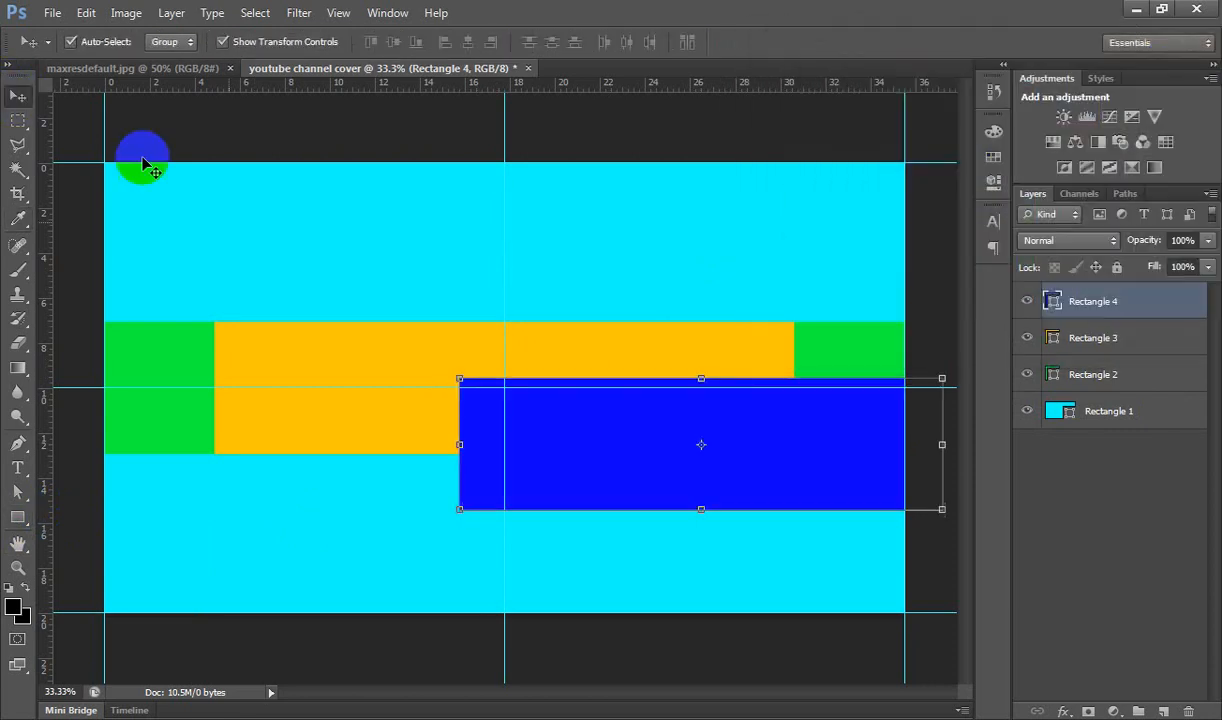
left_click_drag(633, 465, 452, 410)
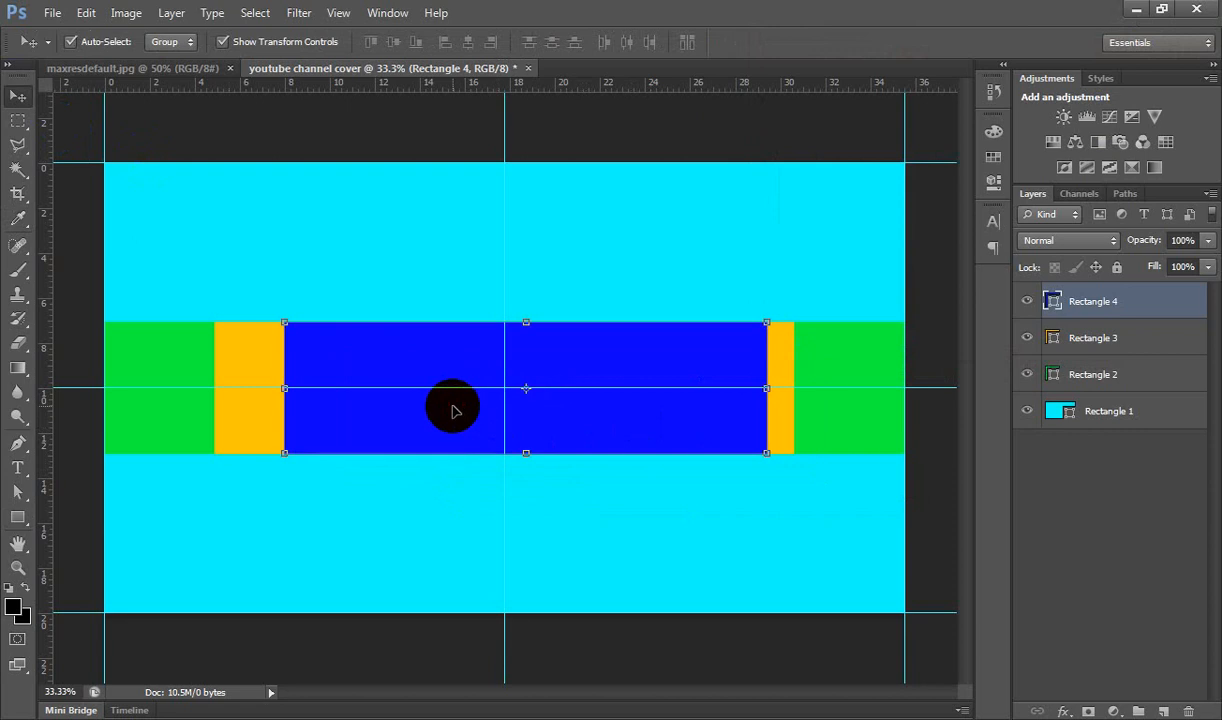
key("shift+Left")
key("shift+Left")
key("shift+Left")
key("shift+Left")
key("shift+Left")
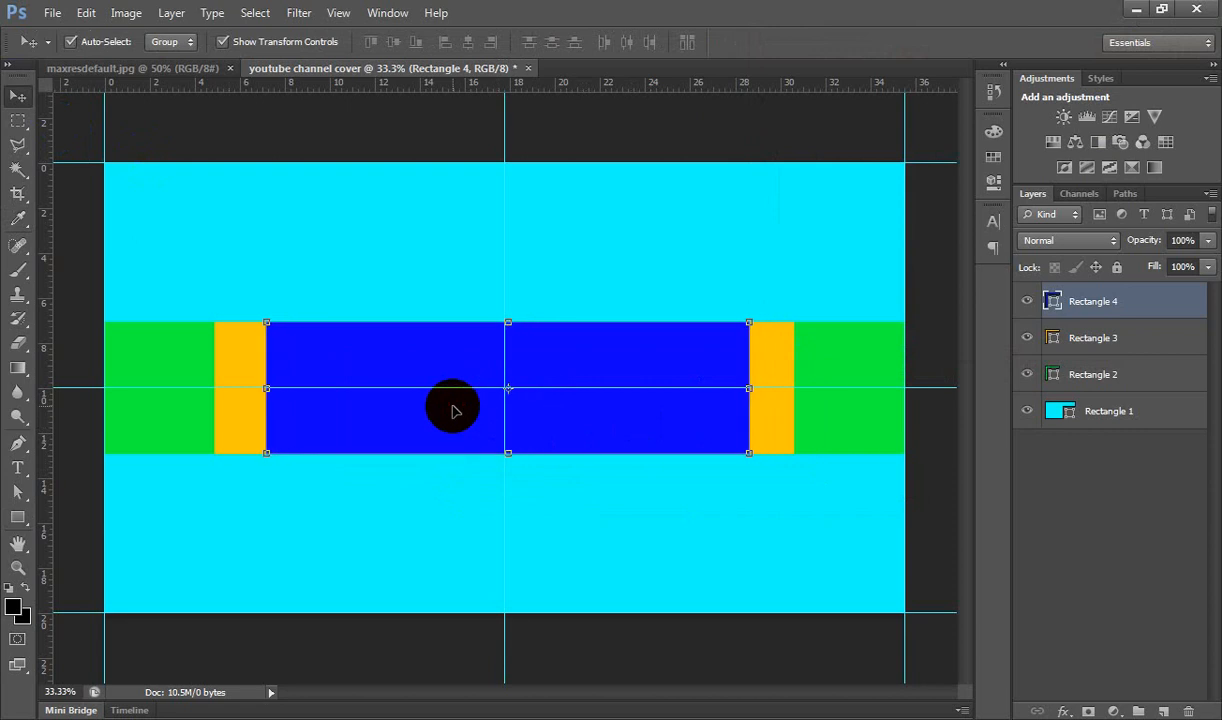
key("shift+Left")
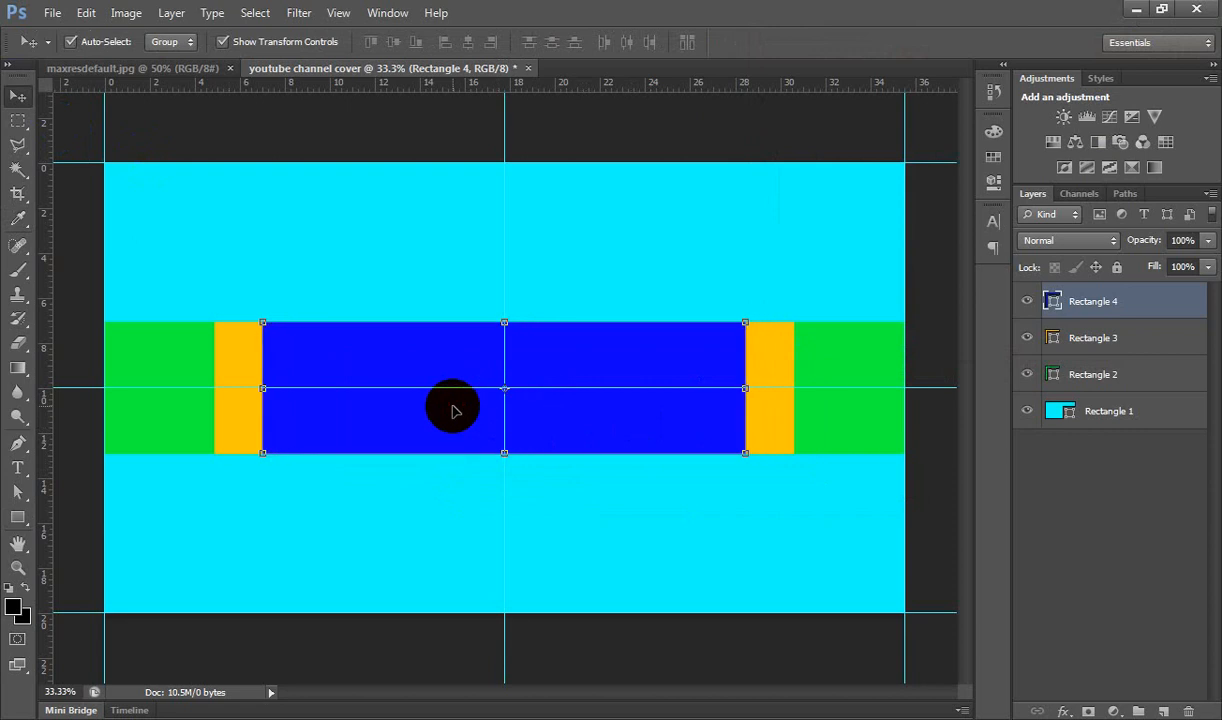
left_click(933, 305)
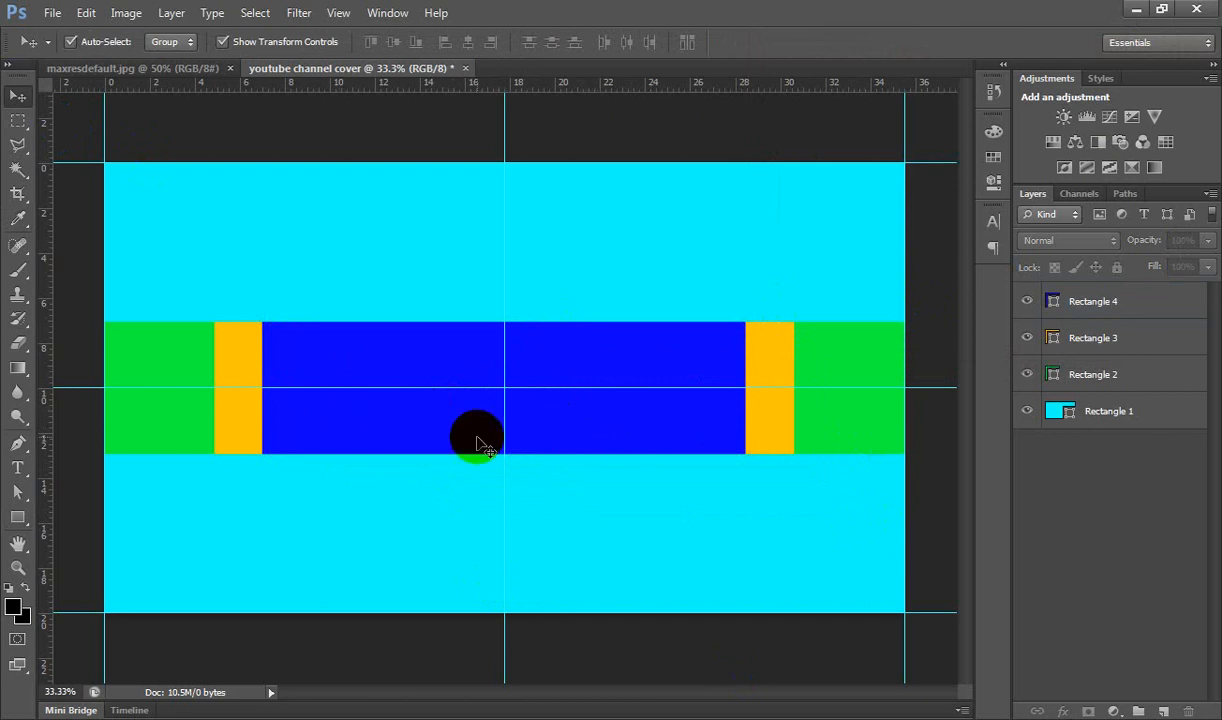
left_click(1055, 305)
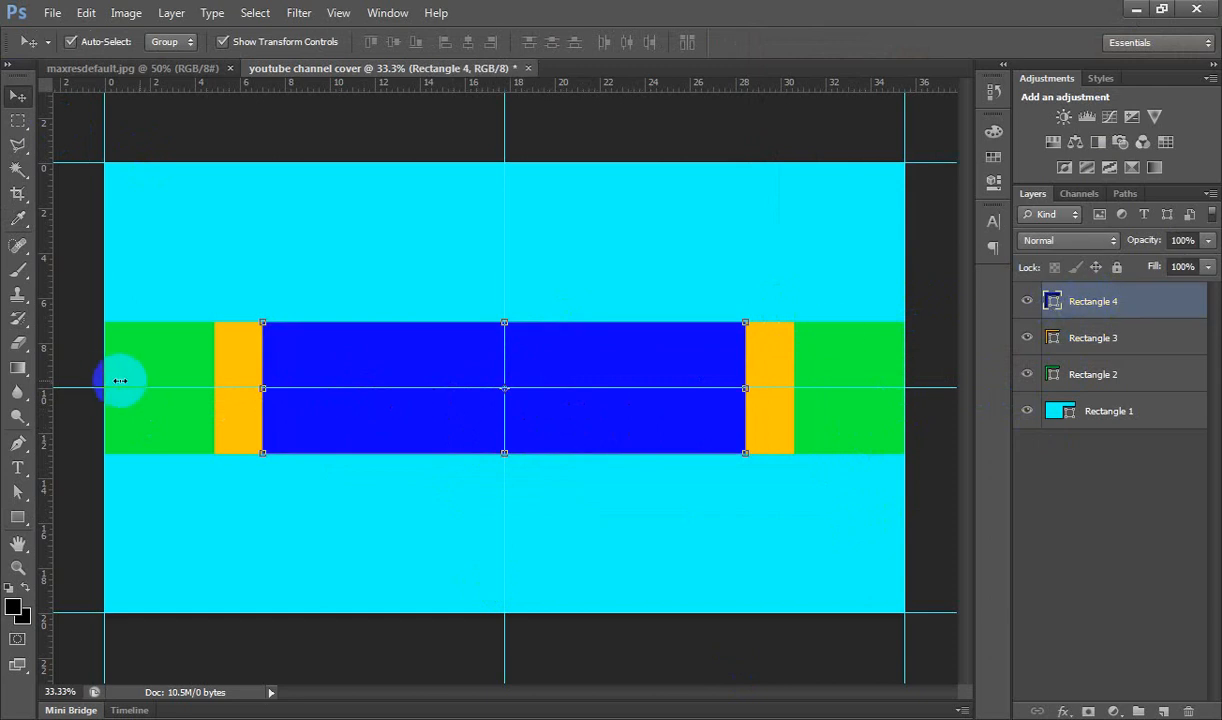
left_click(445, 259)
left_click(385, 376)
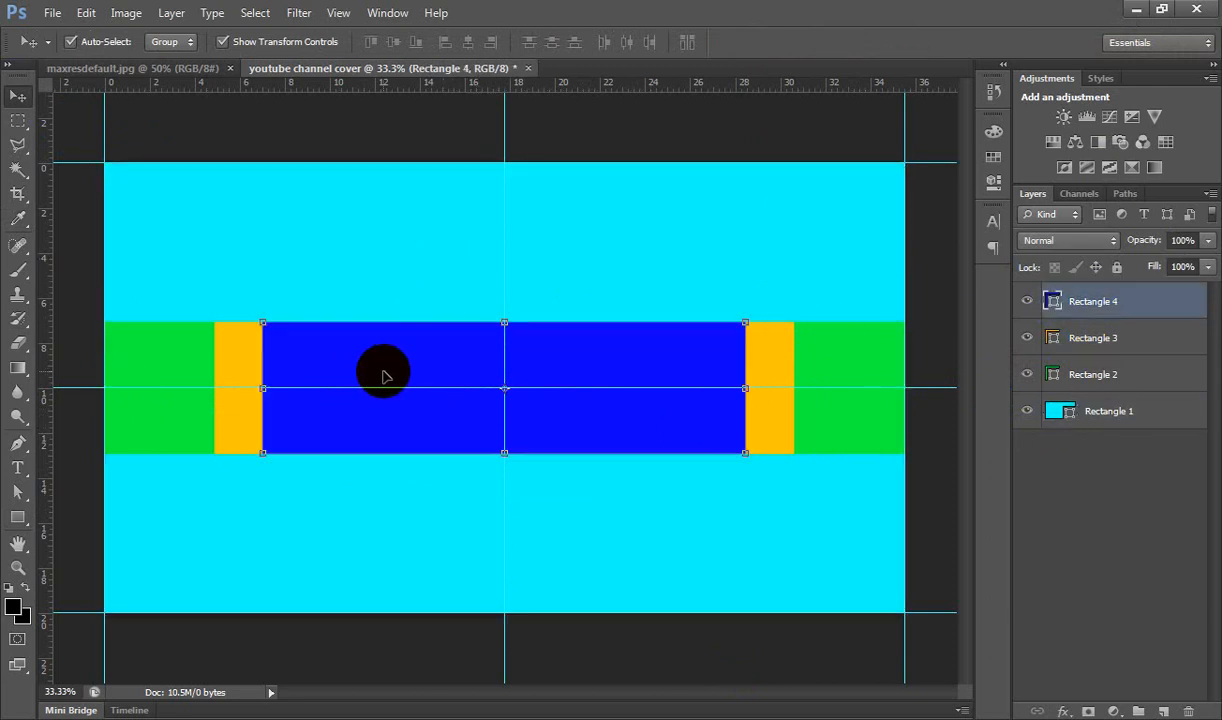
left_click(700, 522)
left_click(396, 395)
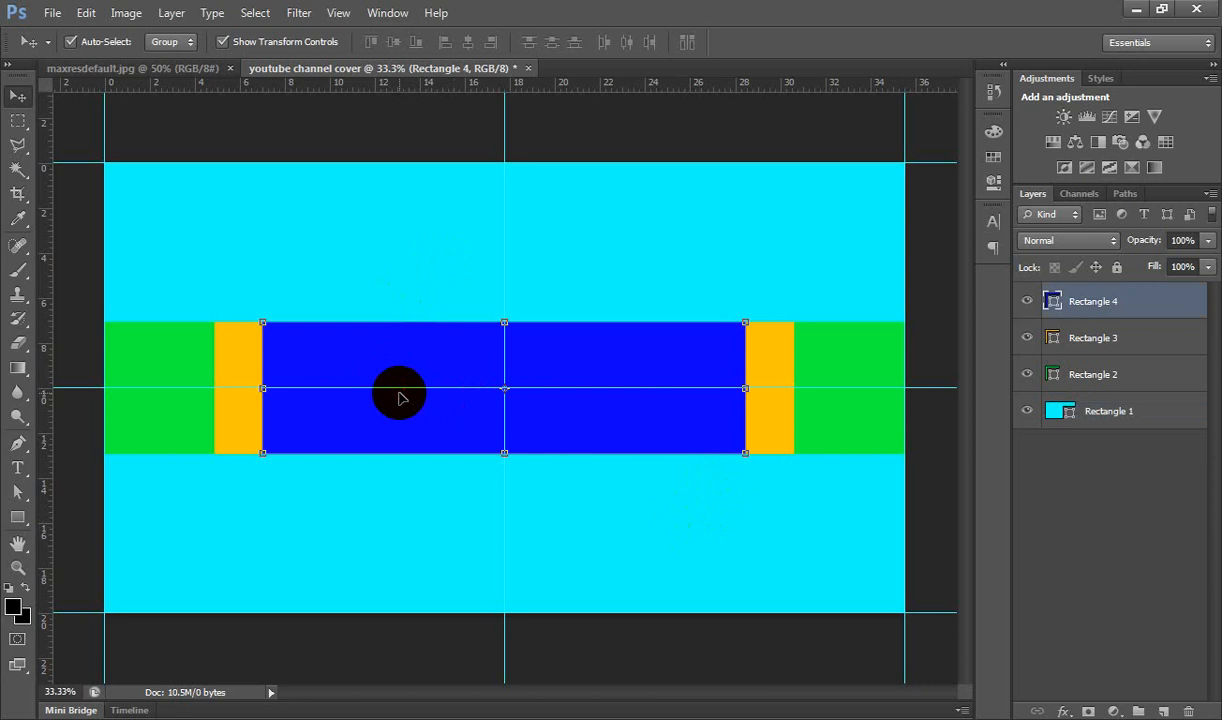
left_click(137, 381)
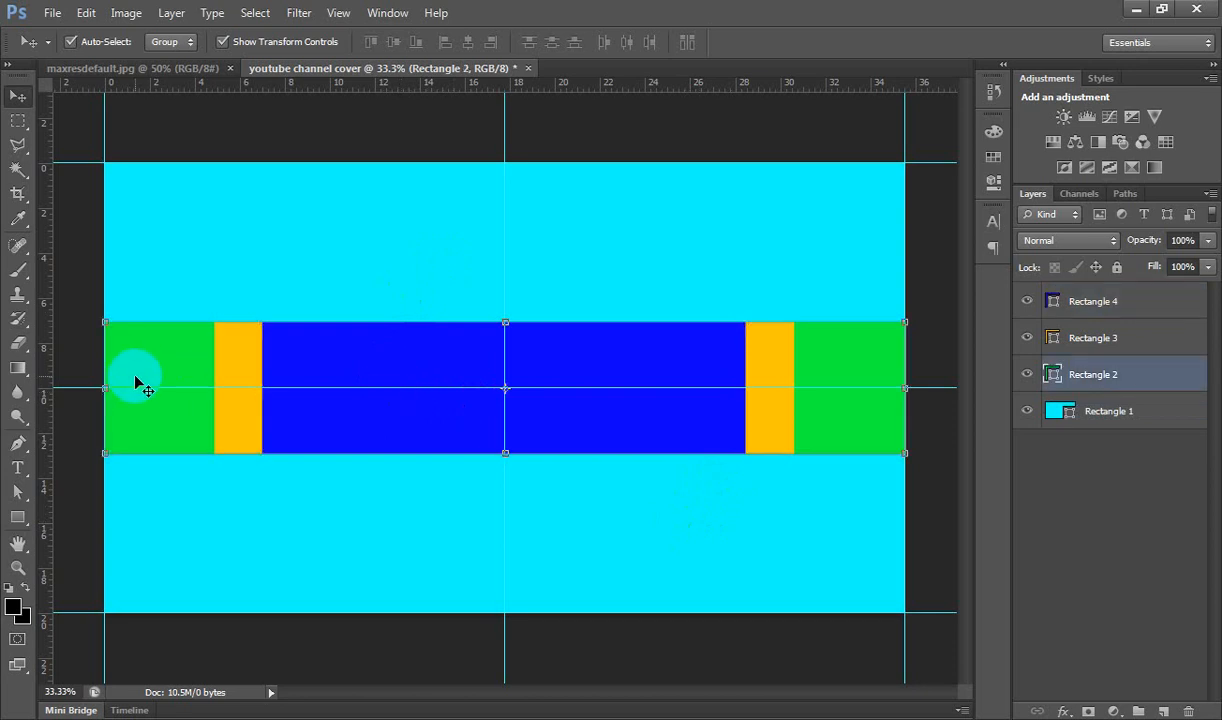
- Select the cyan rectangle's layer and open the image background-2462431_1920.jpg from the Background img folder
left_click(415, 256)
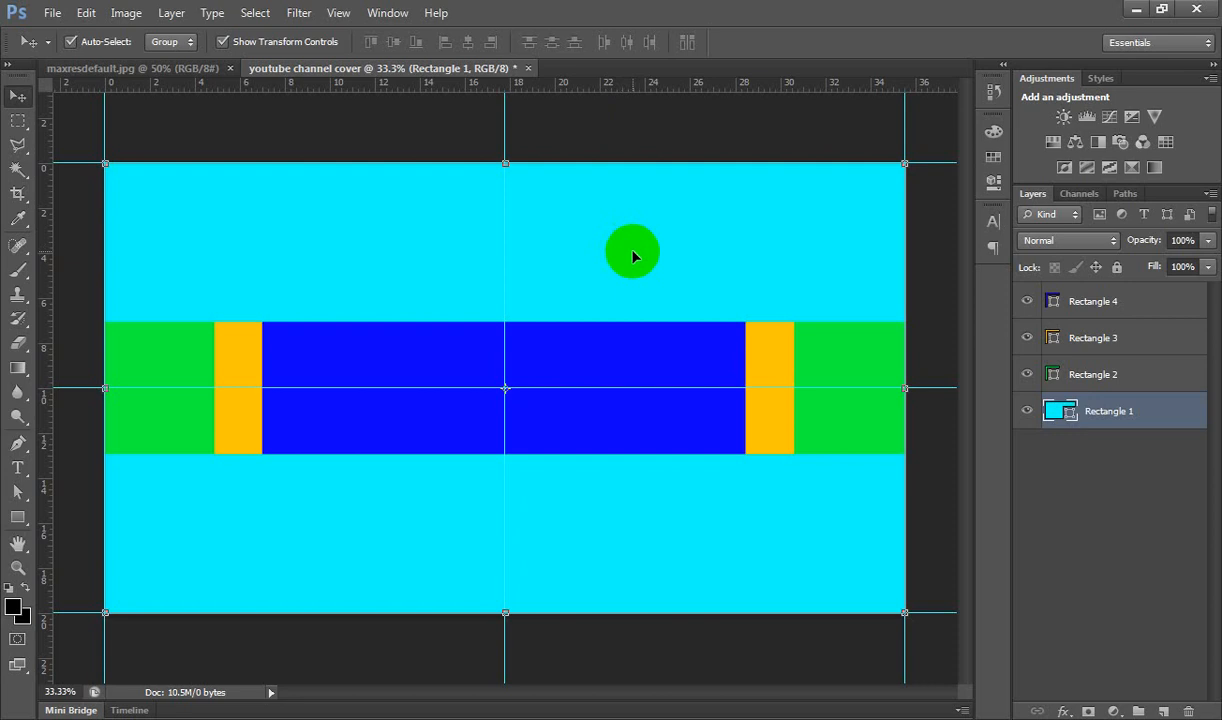
key("ctrl+o")
double_click(595, 178)
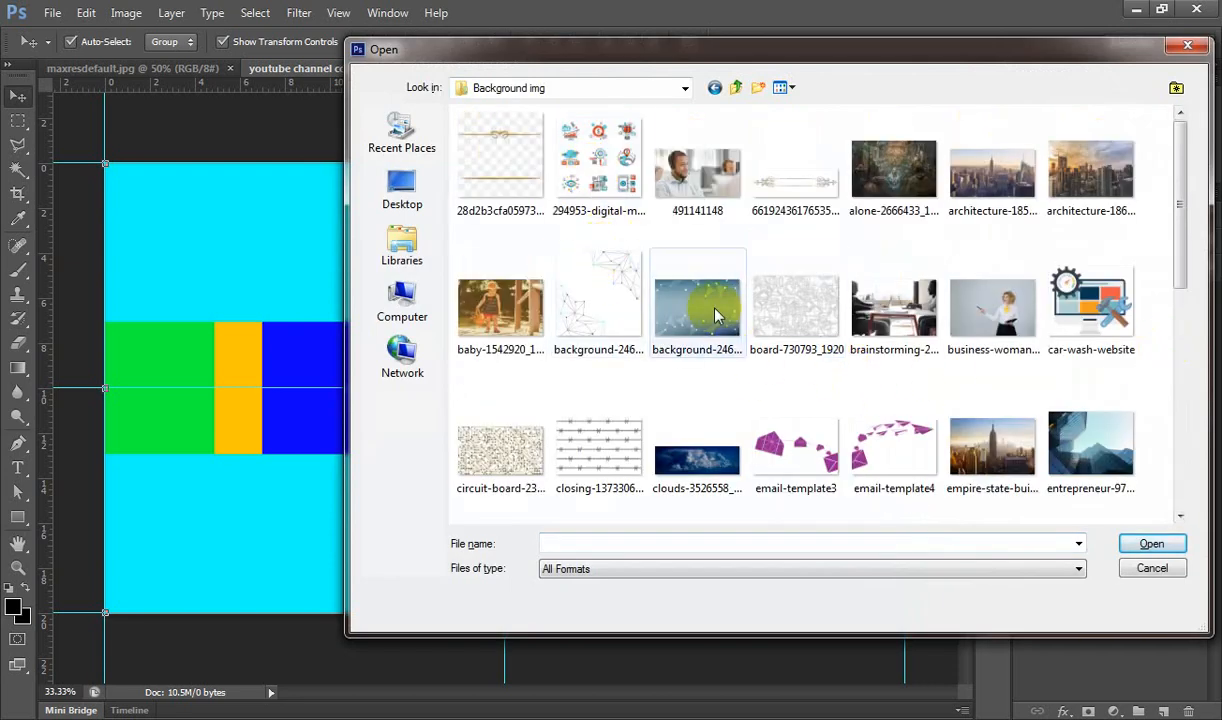
left_click(700, 316)
double_click(695, 315)
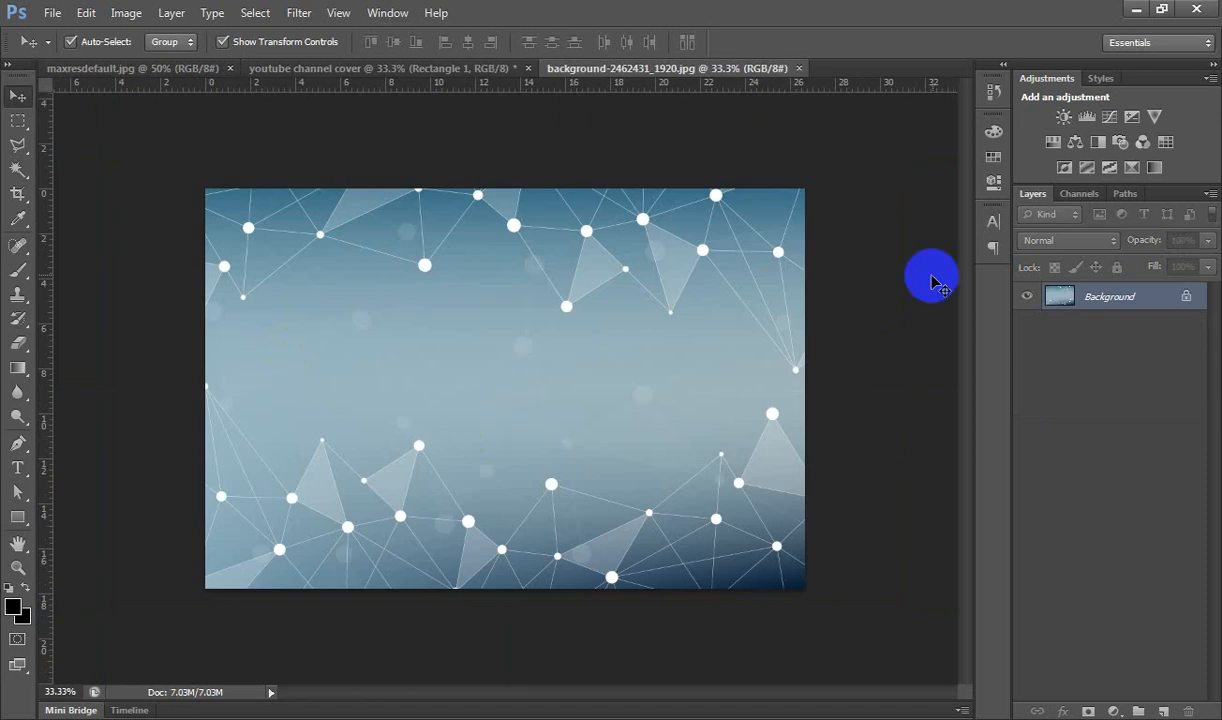
- Convert the image's locked background into Layer 0 and bring it into the youtube channel cover document above the cyan rectangle
double_click(1192, 292)
left_click(824, 218)
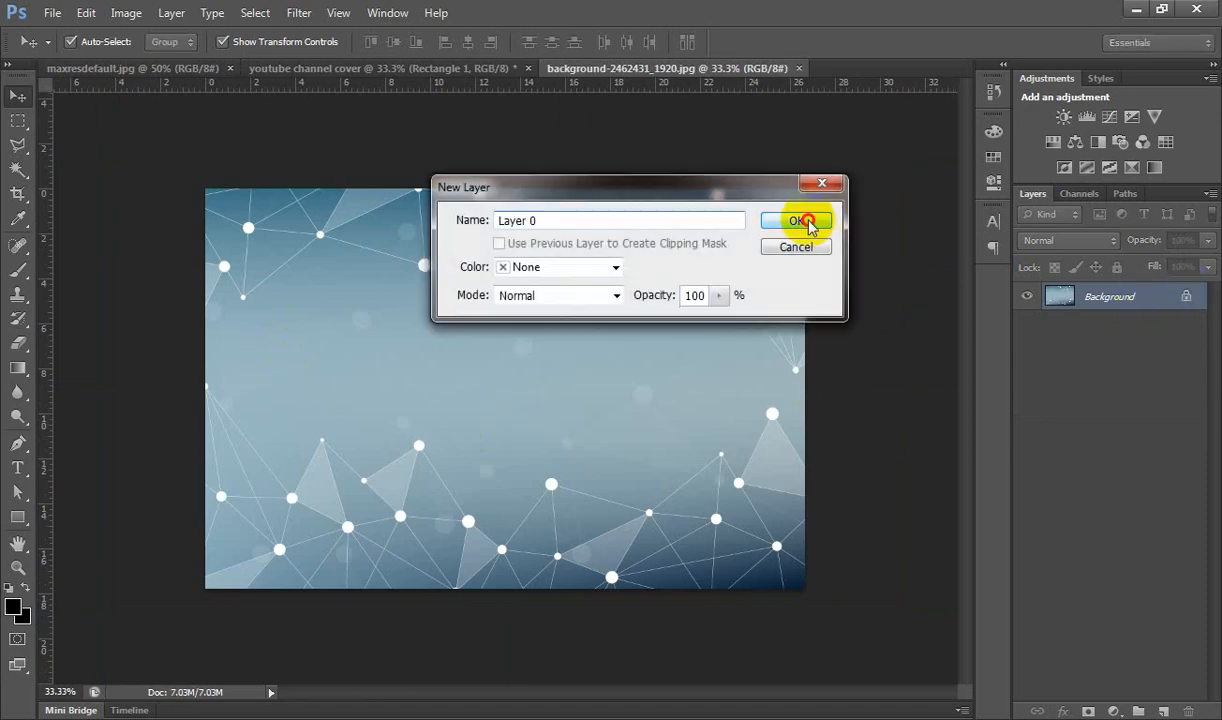
left_click_drag(472, 305, 445, 308)
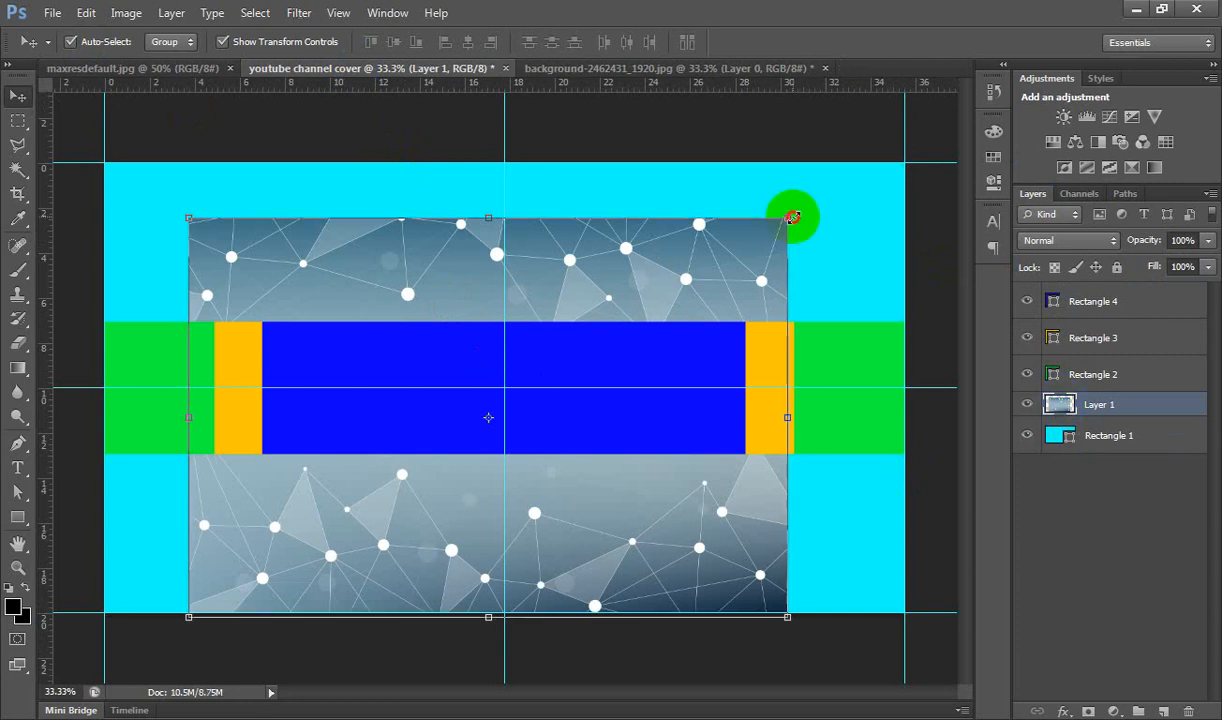
- Scale the network background image up to cover the whole canvas and crop away the parts outside it
left_click_drag(789, 214, 944, 178)
key("Return")
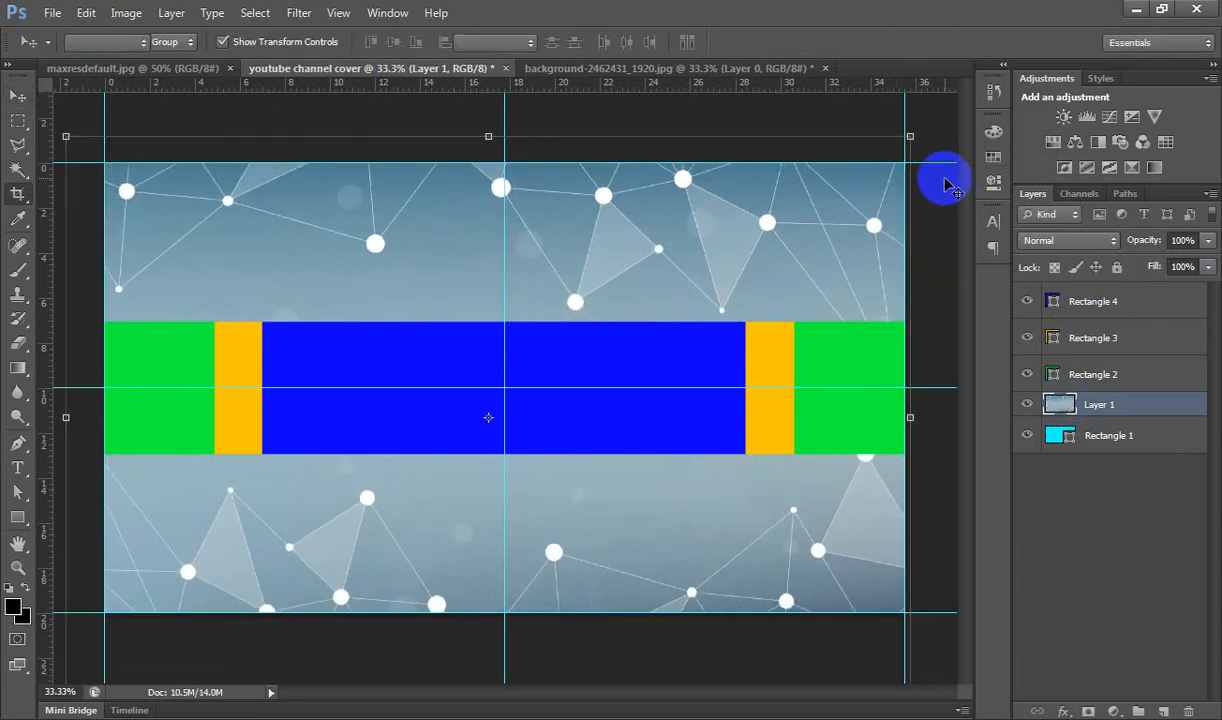
key("c")
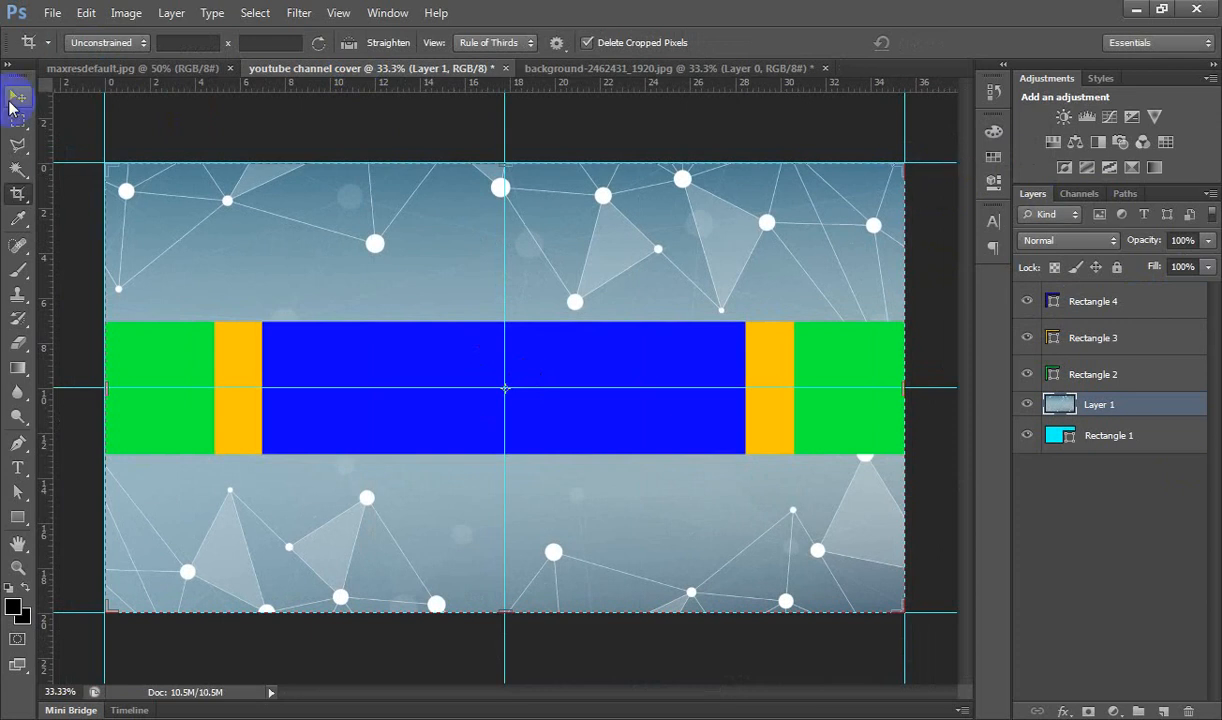
- Select the green rectangle on the canvas with the Move tool so its layer is active
left_click(18, 95)
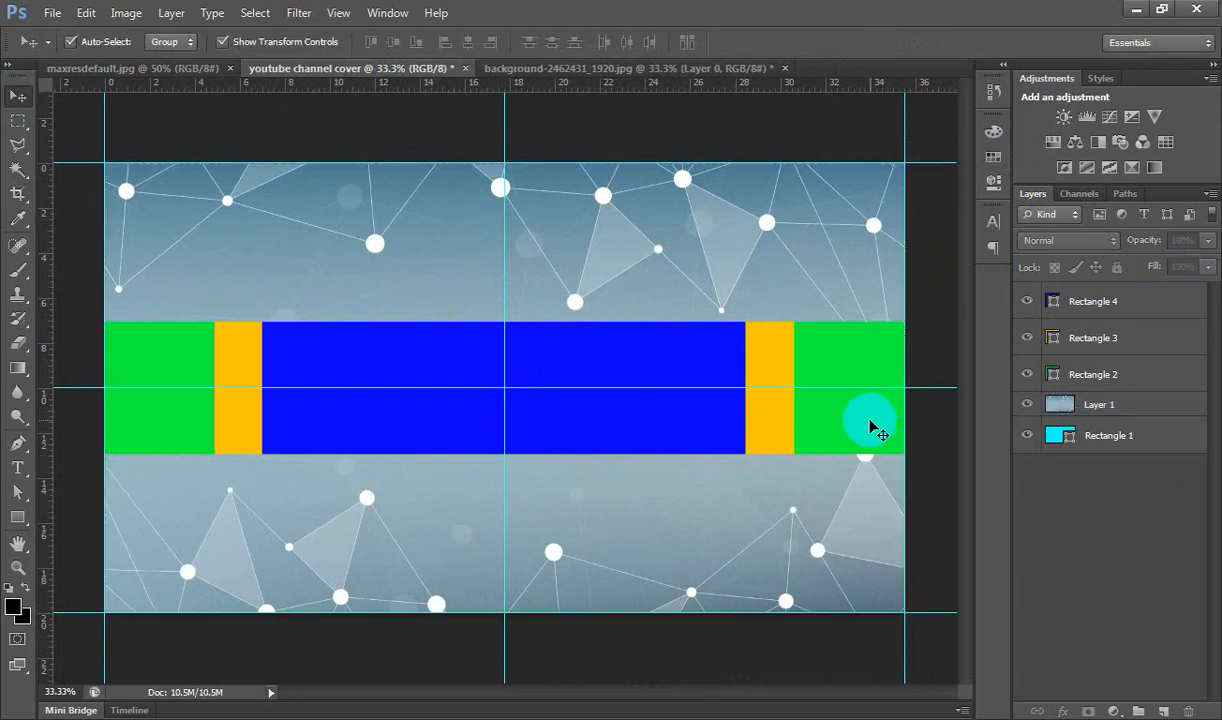
left_click(849, 373)
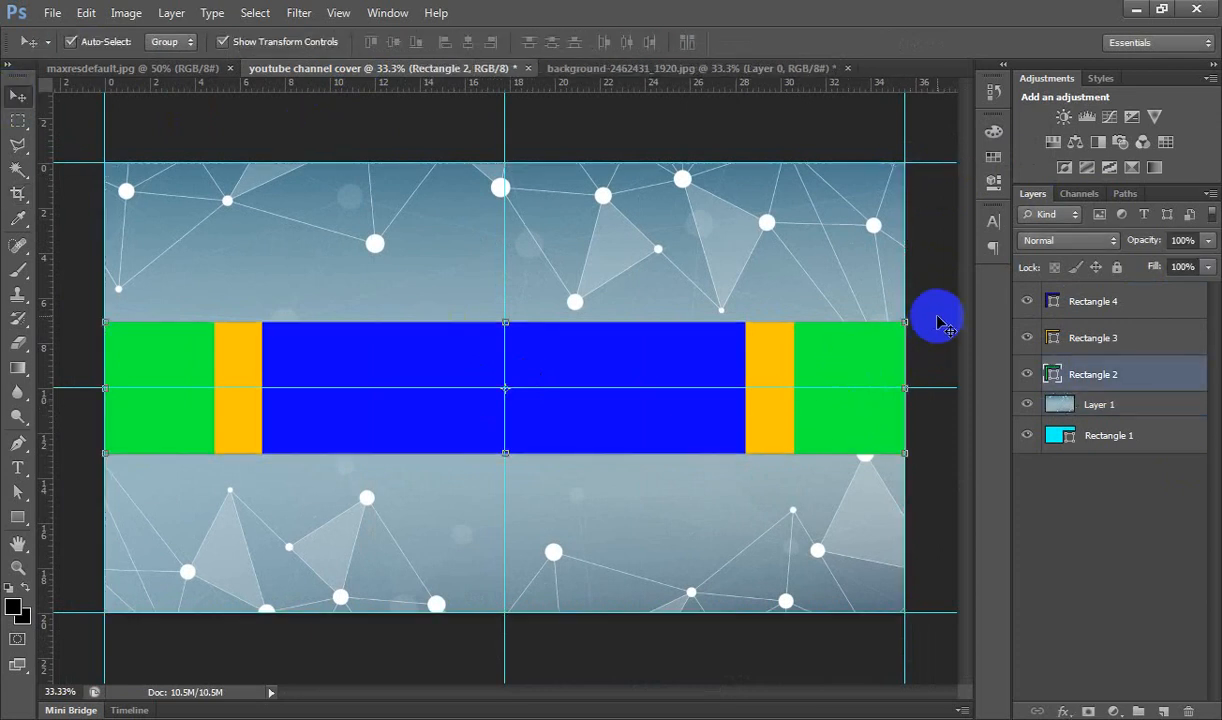
left_click(938, 322)
left_click(882, 352)
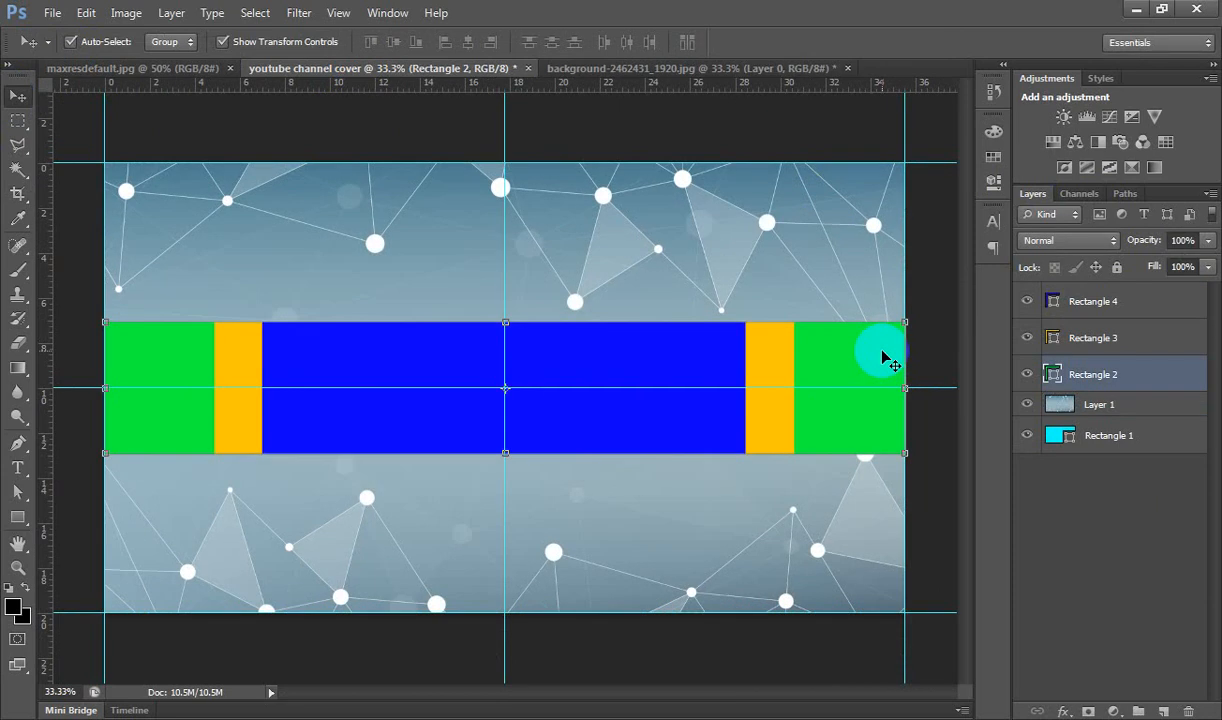
key("super+d")
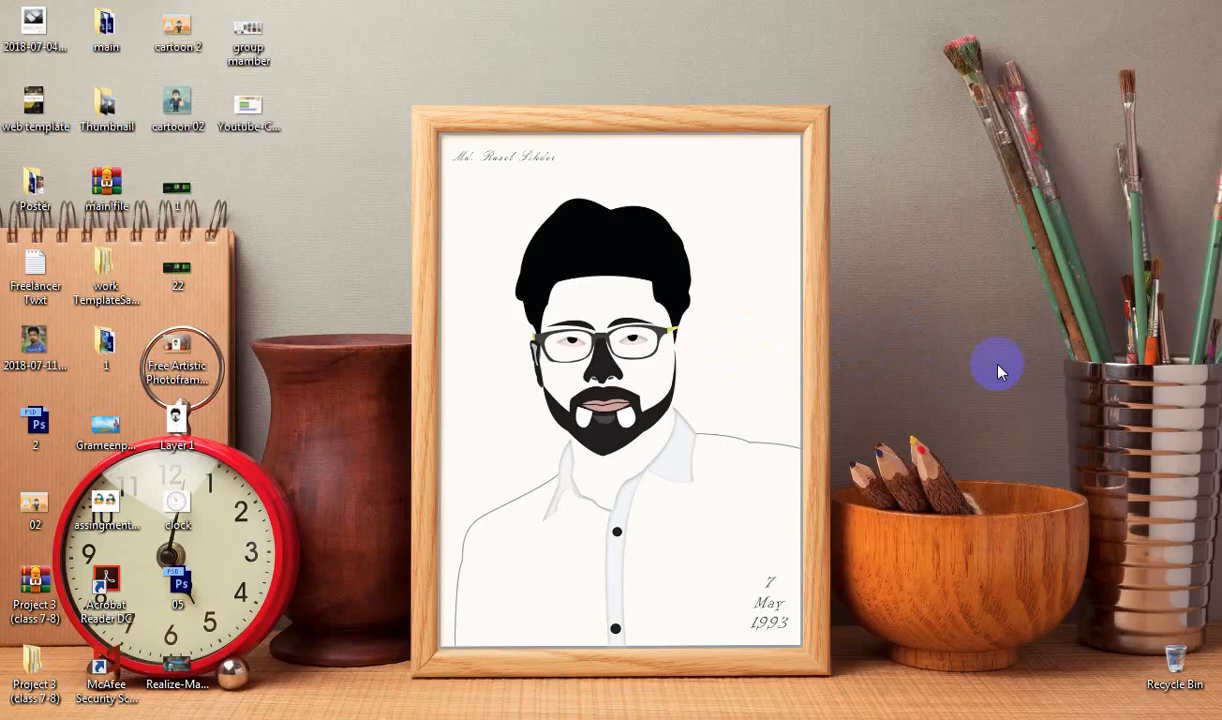
key("alt+Tab")
key("alt+Tab")
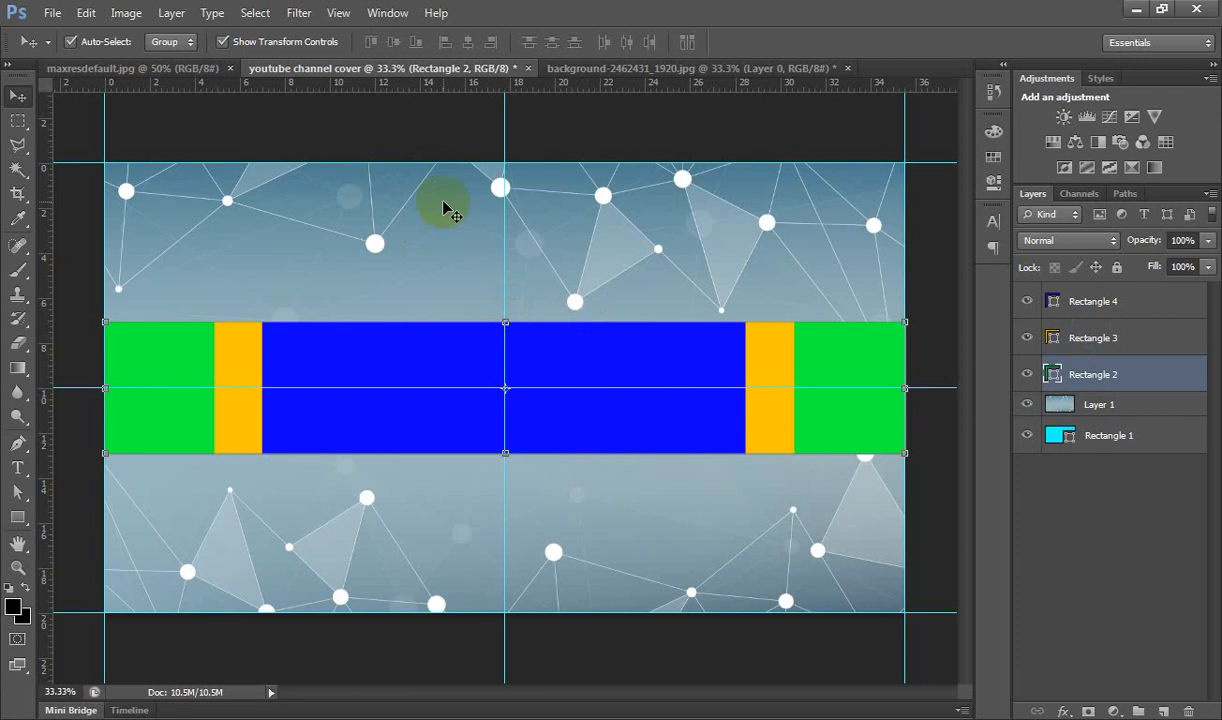
- Open the image business-woman-2071342_1920 from the Background img folder
key("ctrl+o")
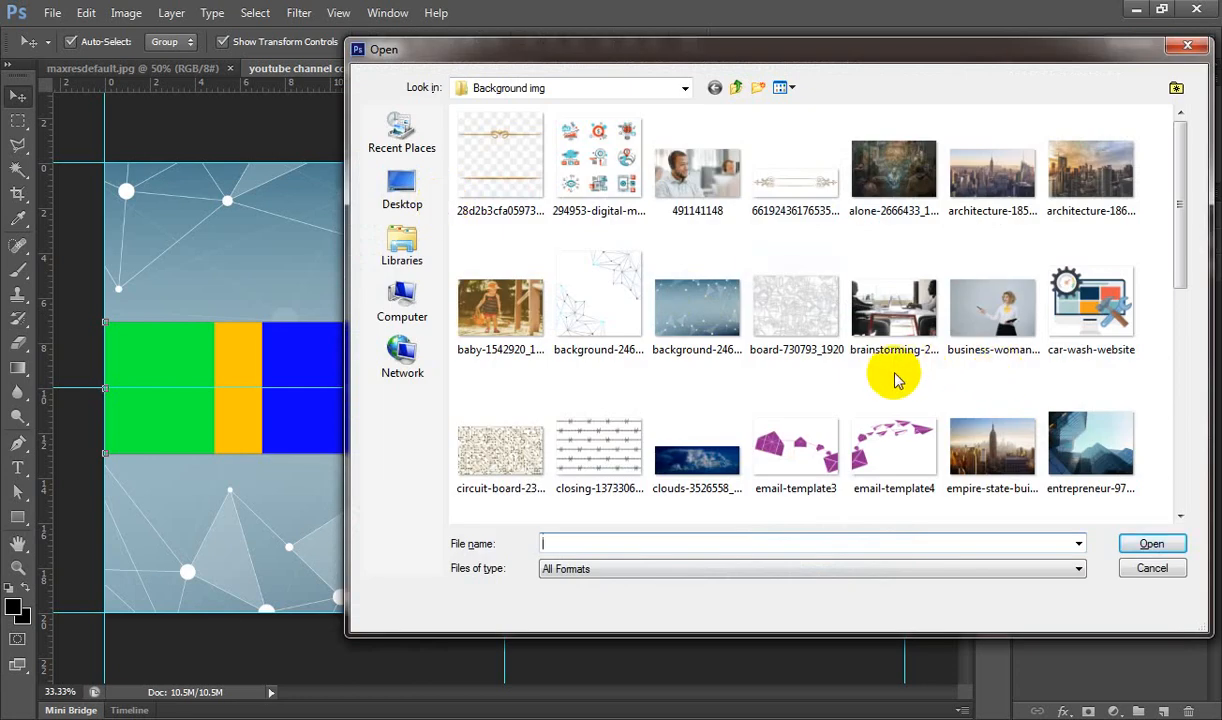
left_click(980, 322)
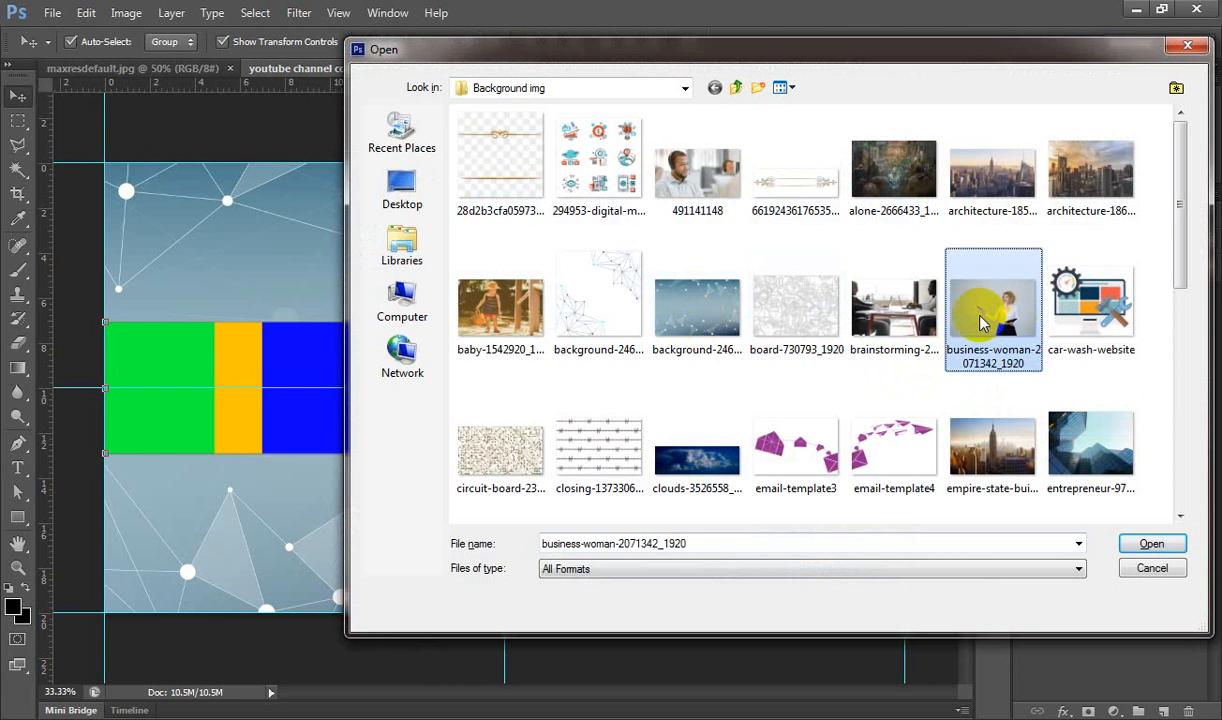
double_click(980, 322)
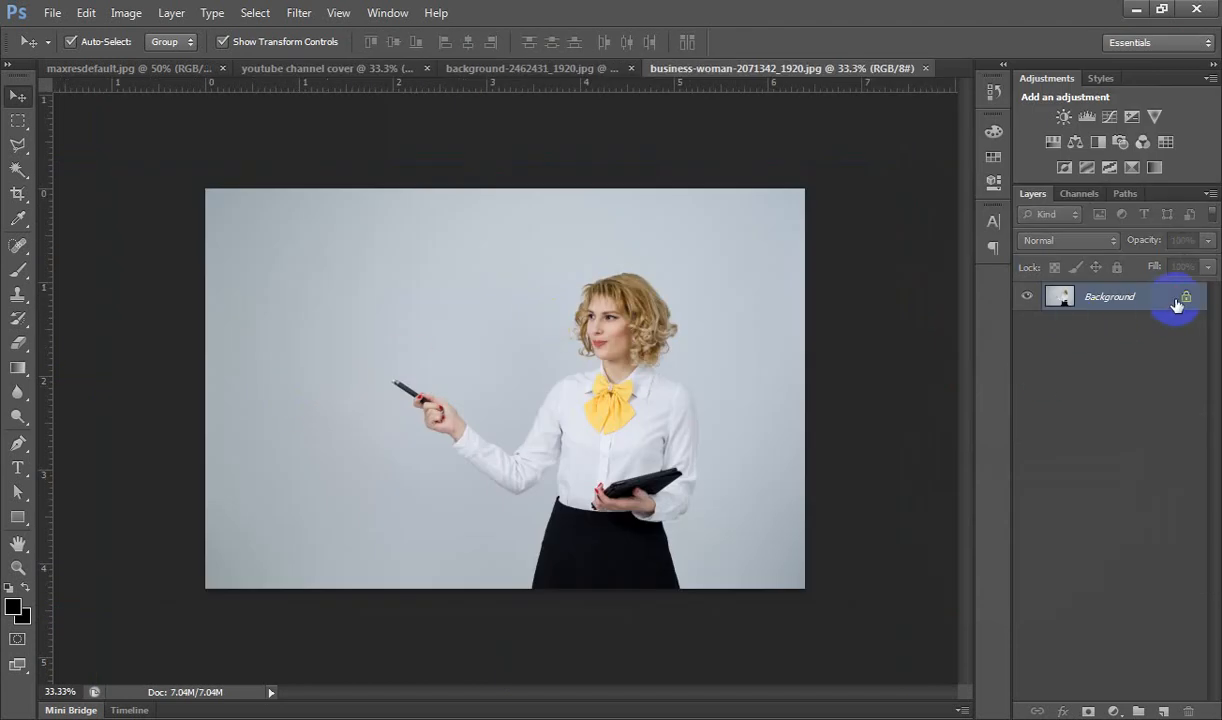
- Unlock the business-woman image's background layer and bring it into the youtube channel cover document directly above the green rectangle
double_click(1185, 300)
key("Return")
left_click_drag(423, 284, 436, 355)
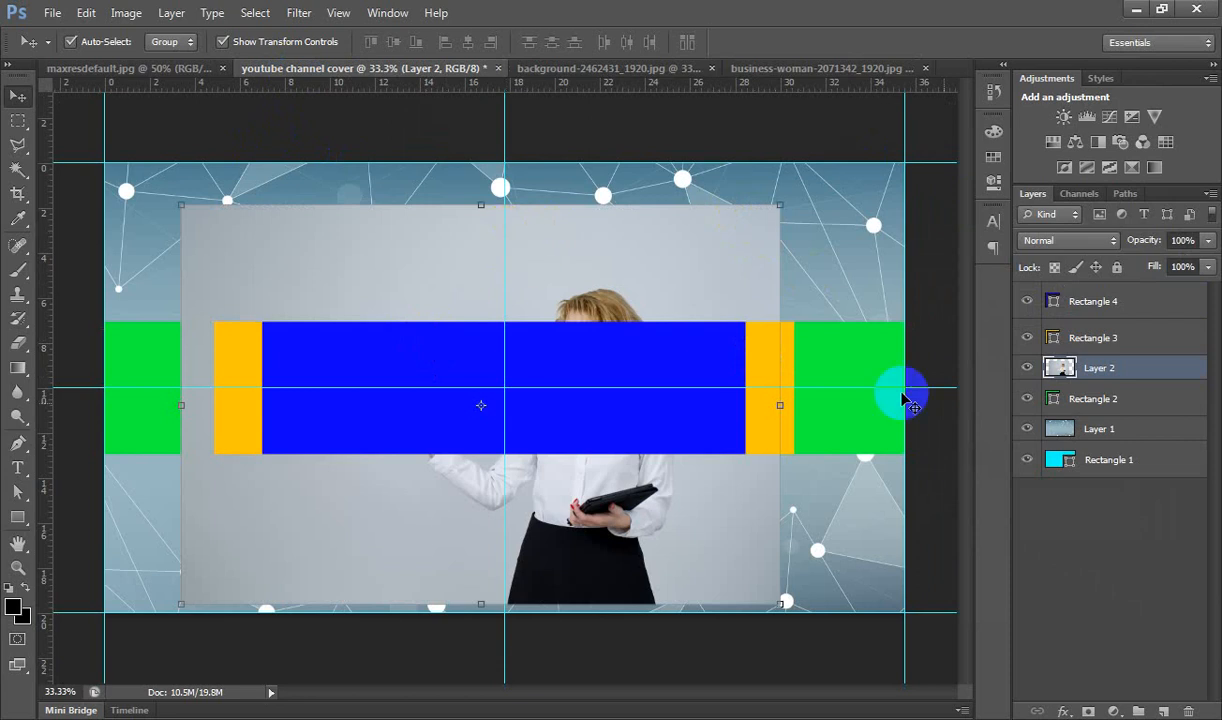
left_click(1085, 400)
left_click(1050, 367)
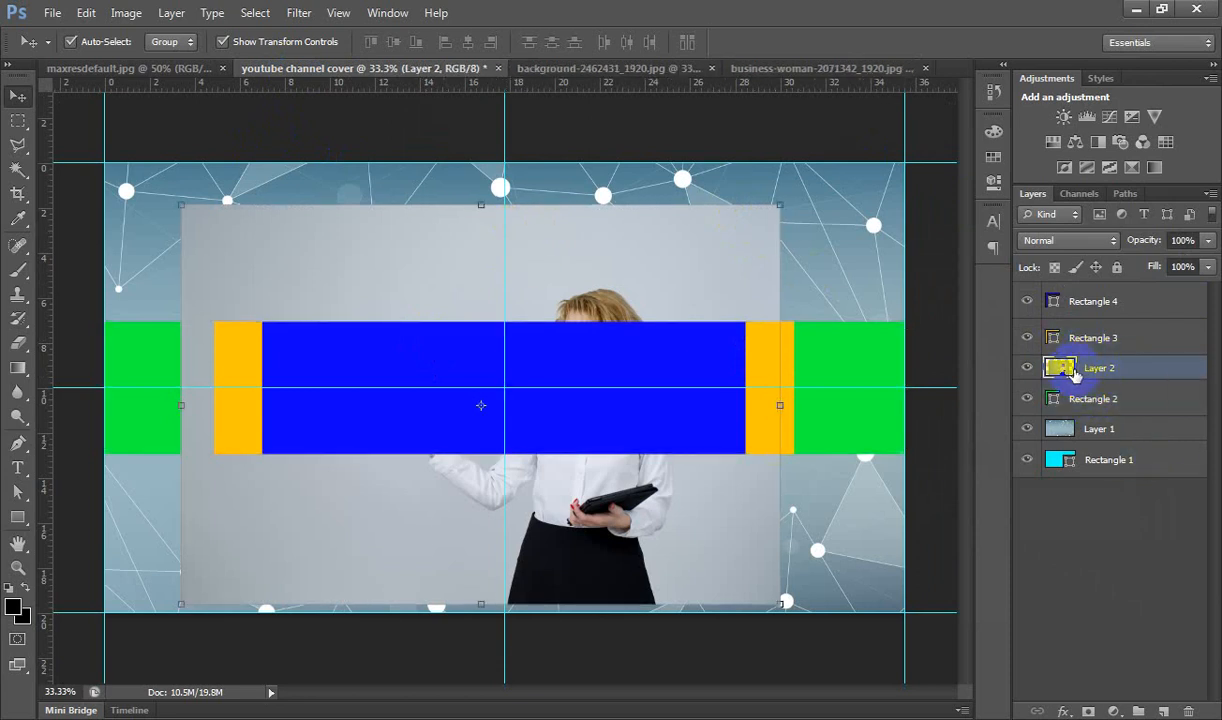
- Stretch the business-woman image to the full canvas width and squeeze its height to match the green rectangle's band
left_click_drag(780, 405, 903, 406)
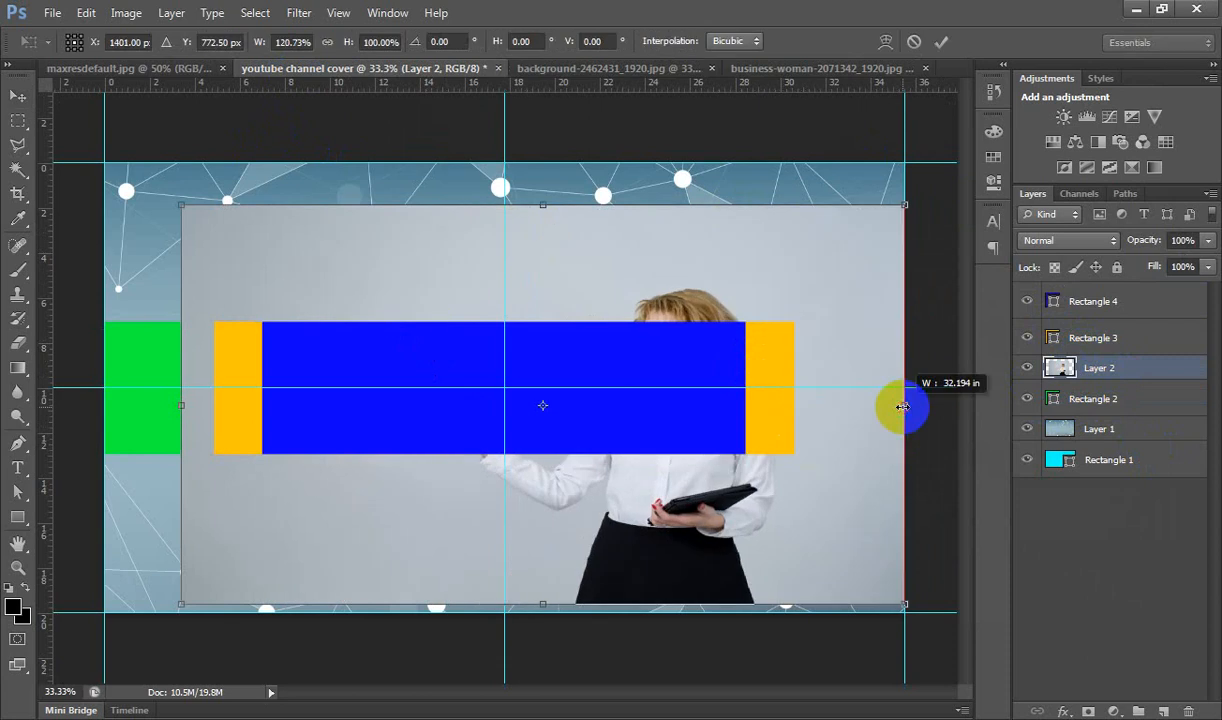
left_click_drag(182, 405, 106, 402)
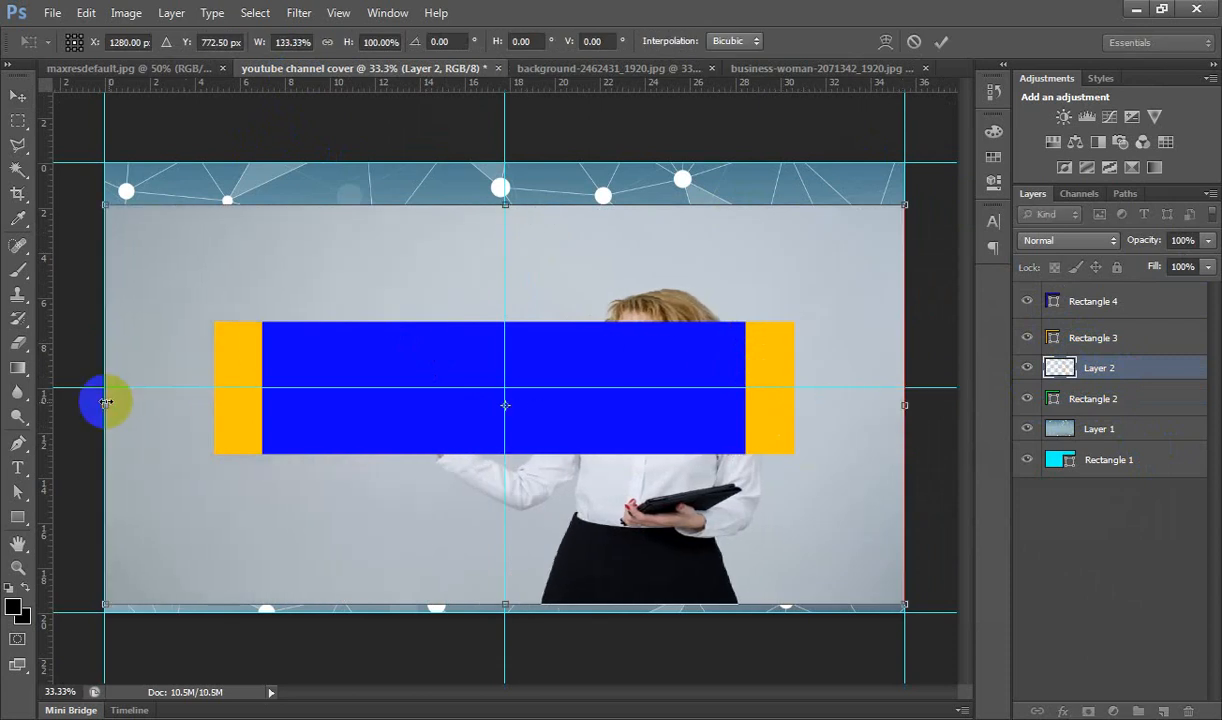
left_click_drag(505, 604, 520, 446)
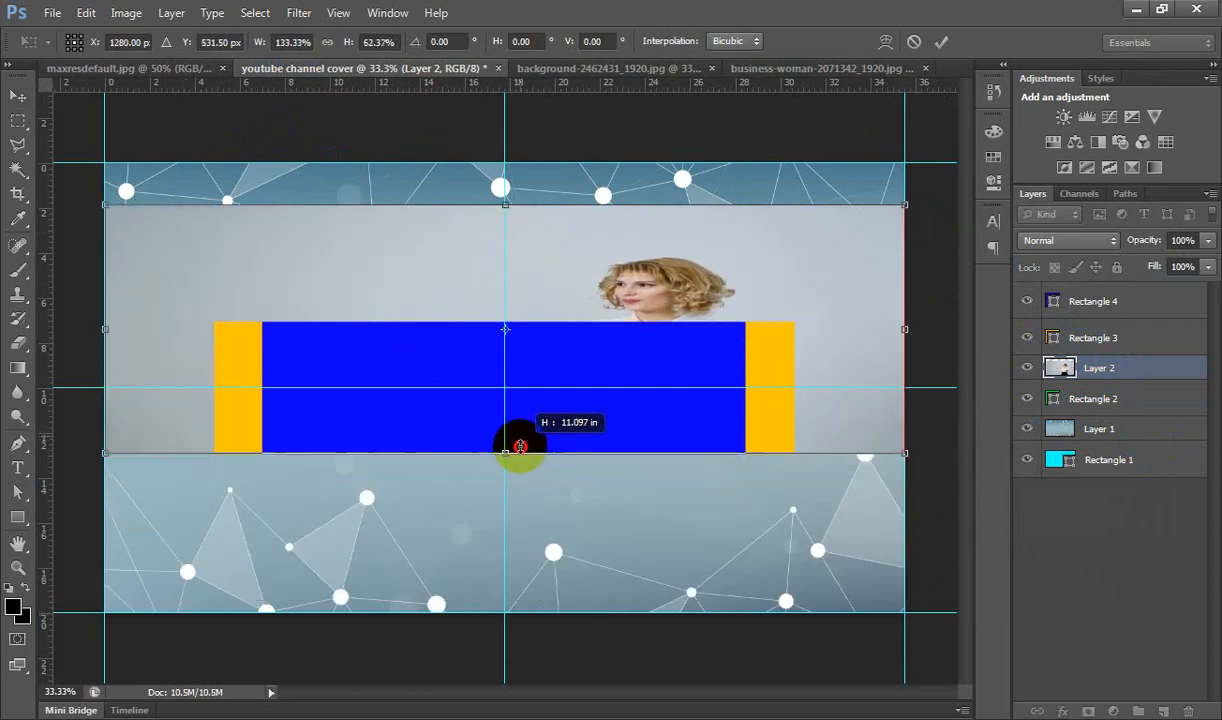
left_click_drag(505, 204, 507, 321)
key("Return")
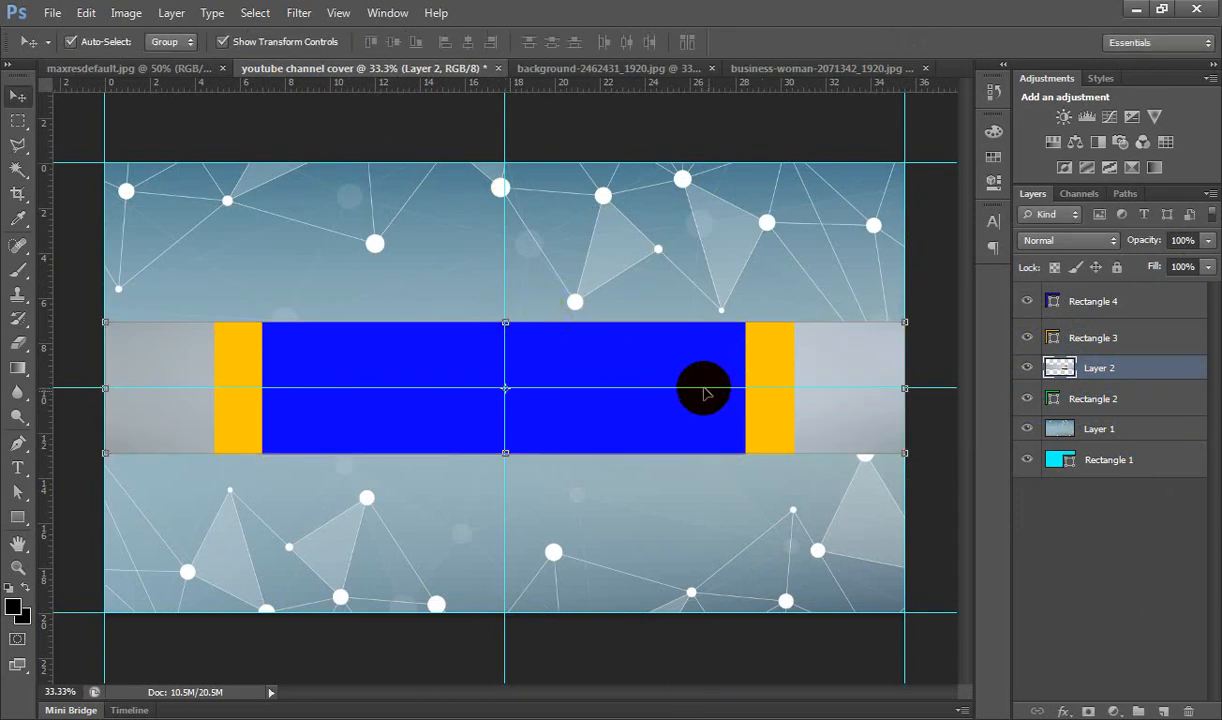
- Open car-wash-website.png from the Background img folder and bring it into the cover document directly above the orange-yellow rectangle
left_click(777, 349)
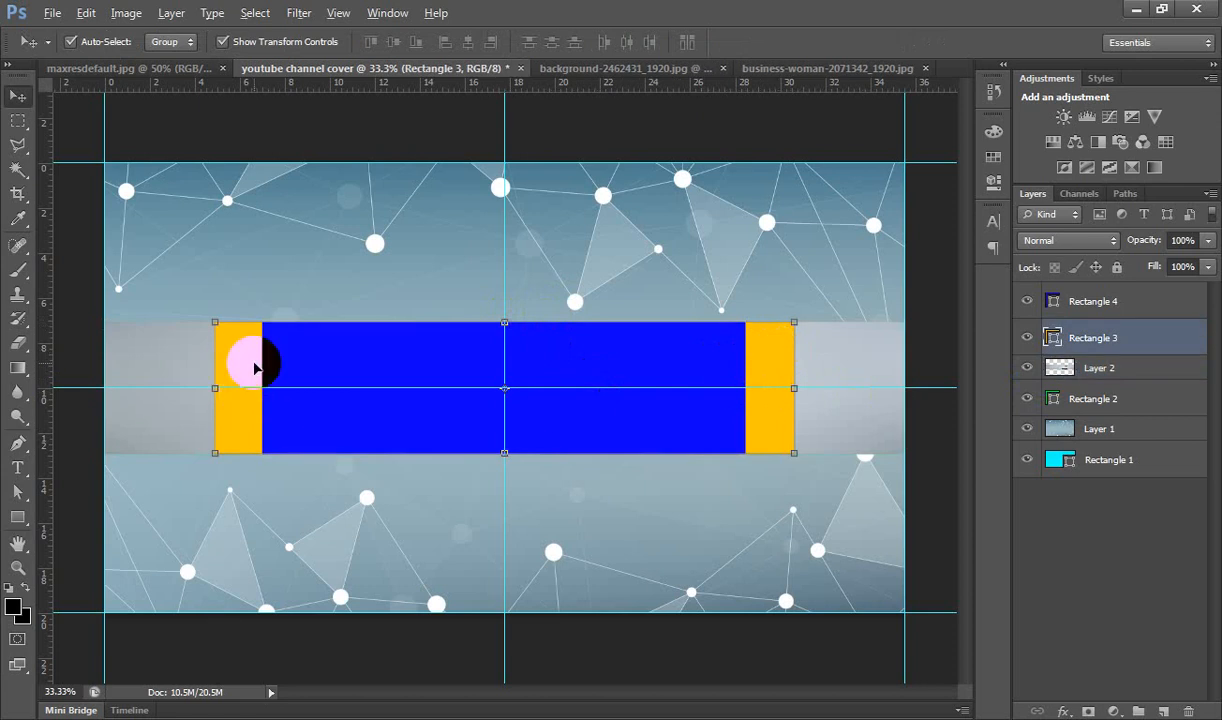
key("super+d")
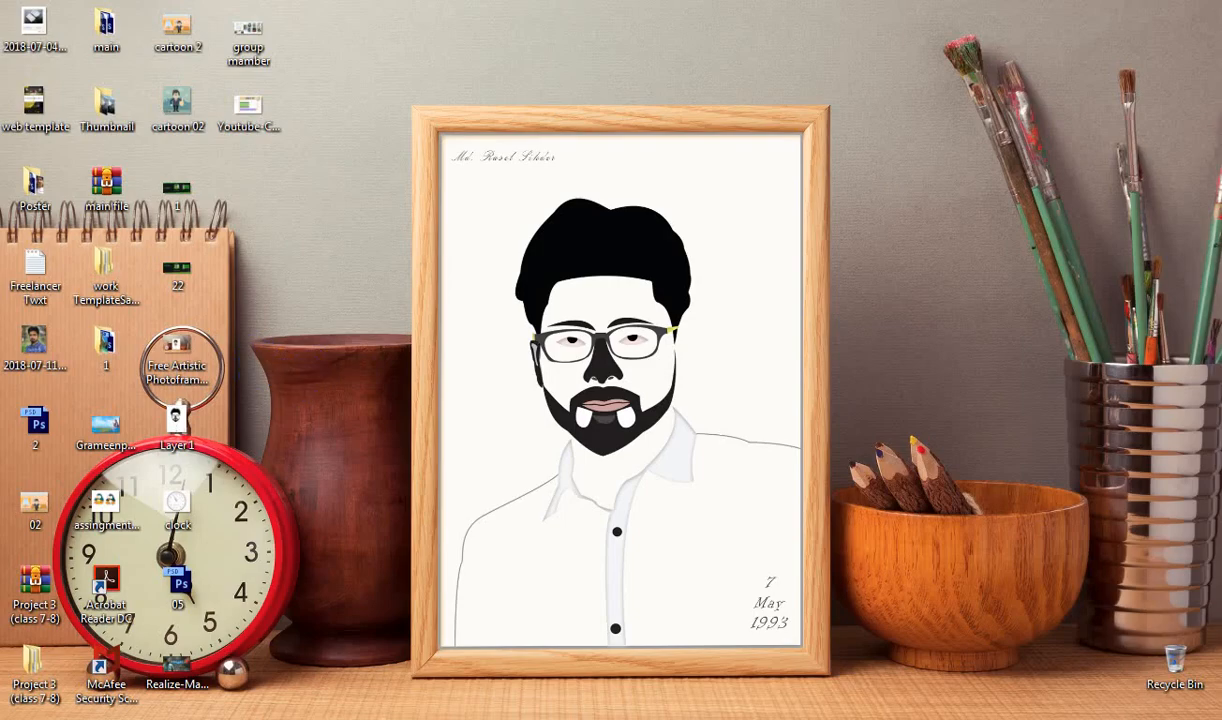
key("super+d")
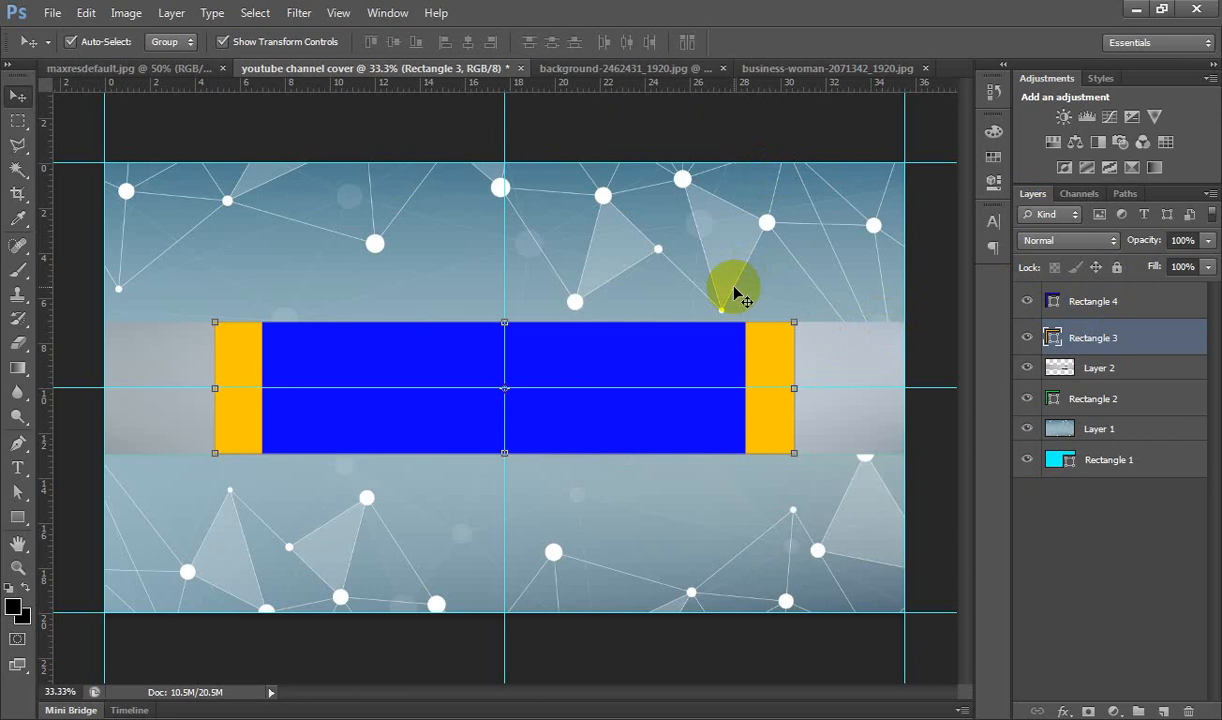
key("ctrl+o")
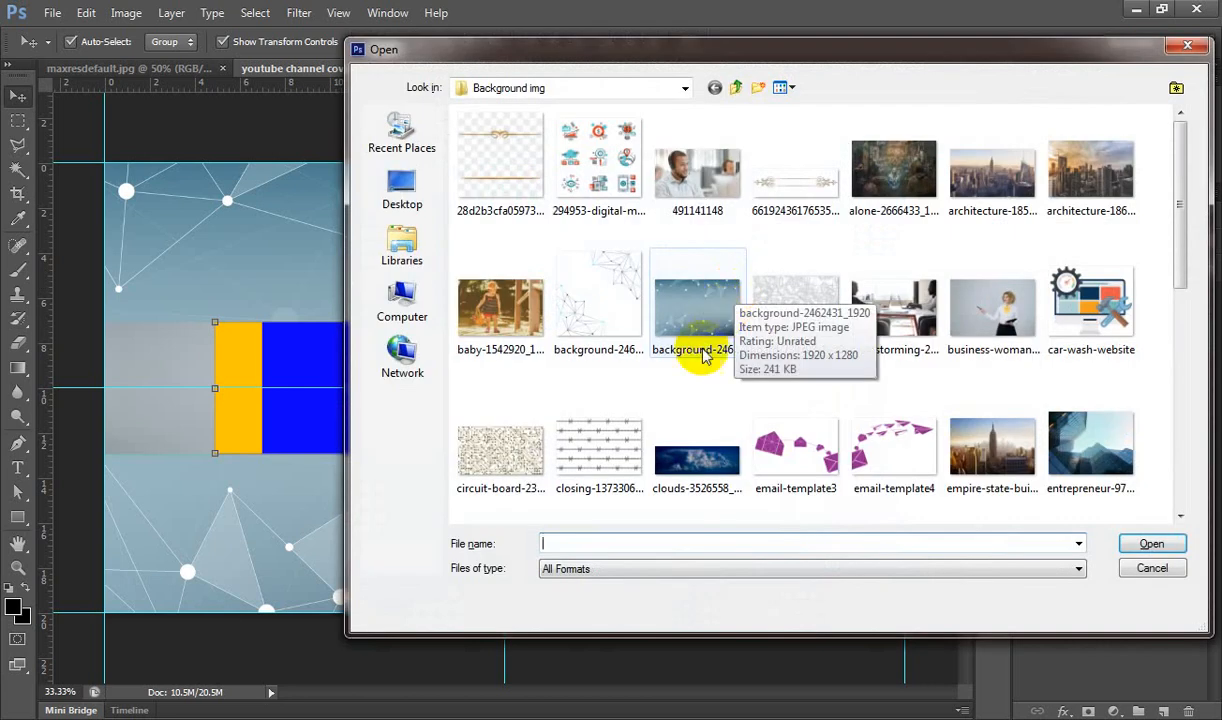
double_click(1124, 350)
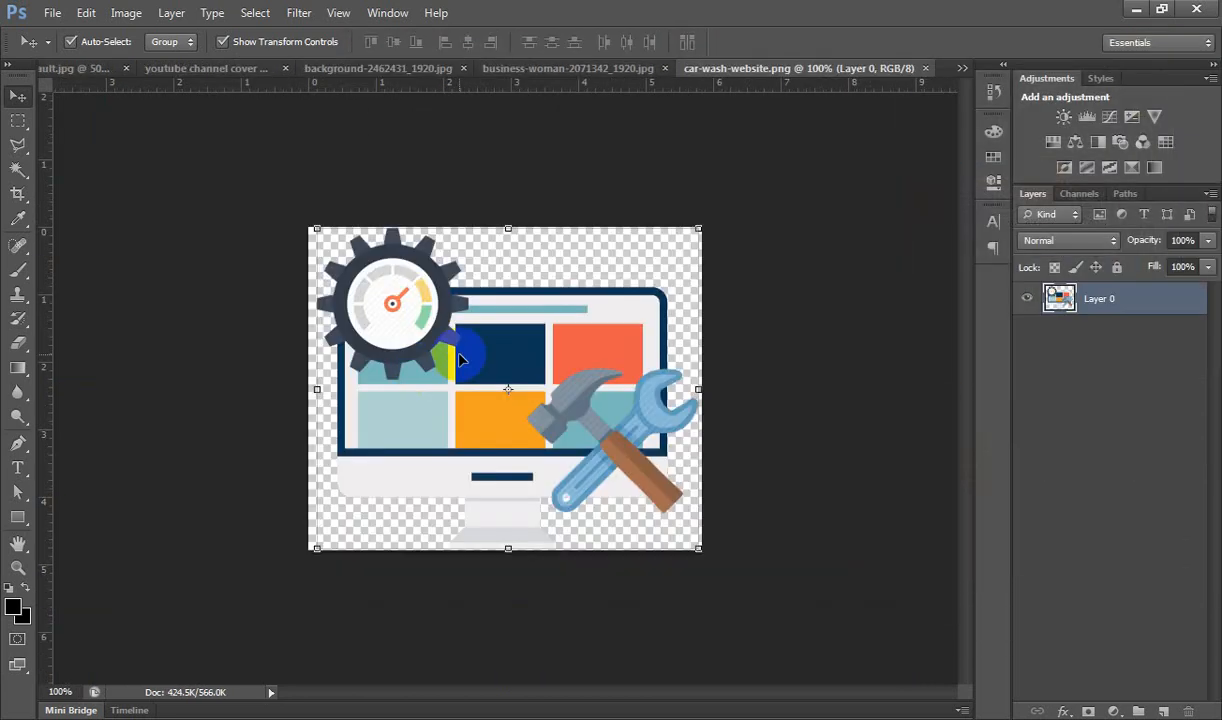
left_click_drag(525, 350, 268, 370)
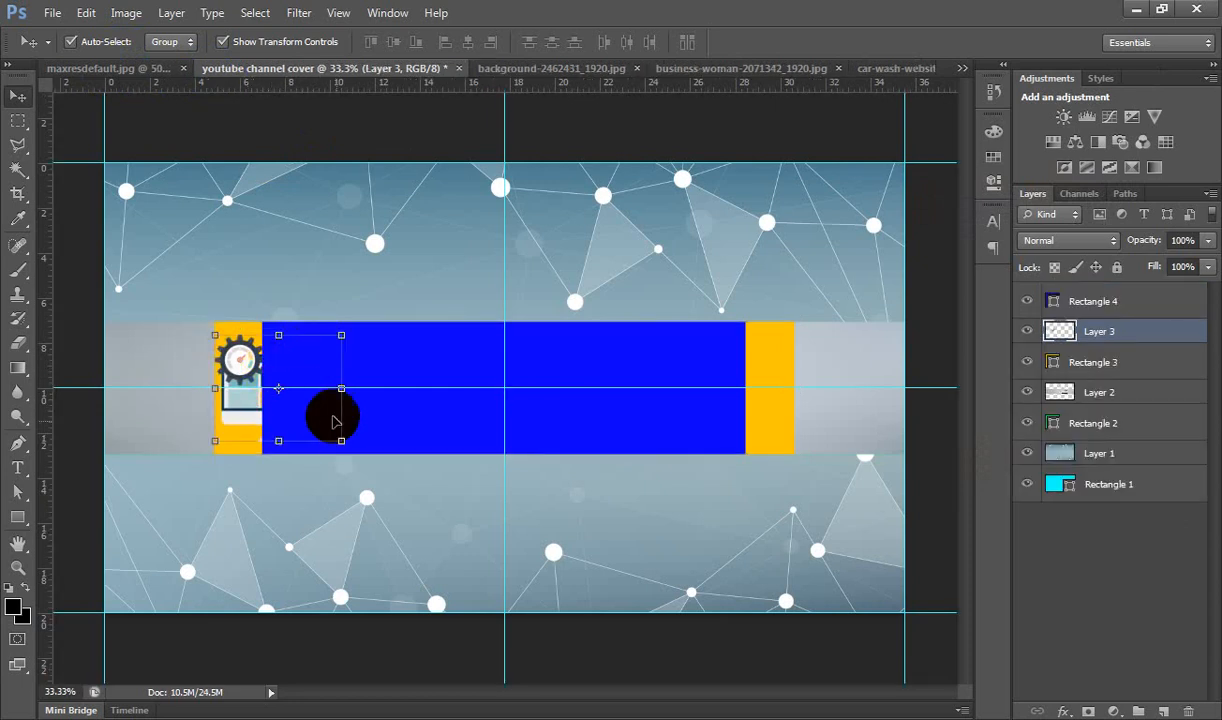
- Scale the car-wash-website graphic to about 55% and centre it vertically on the middle guide at the orange-yellow rectangle's left end
left_click_drag(341, 440, 275, 402)
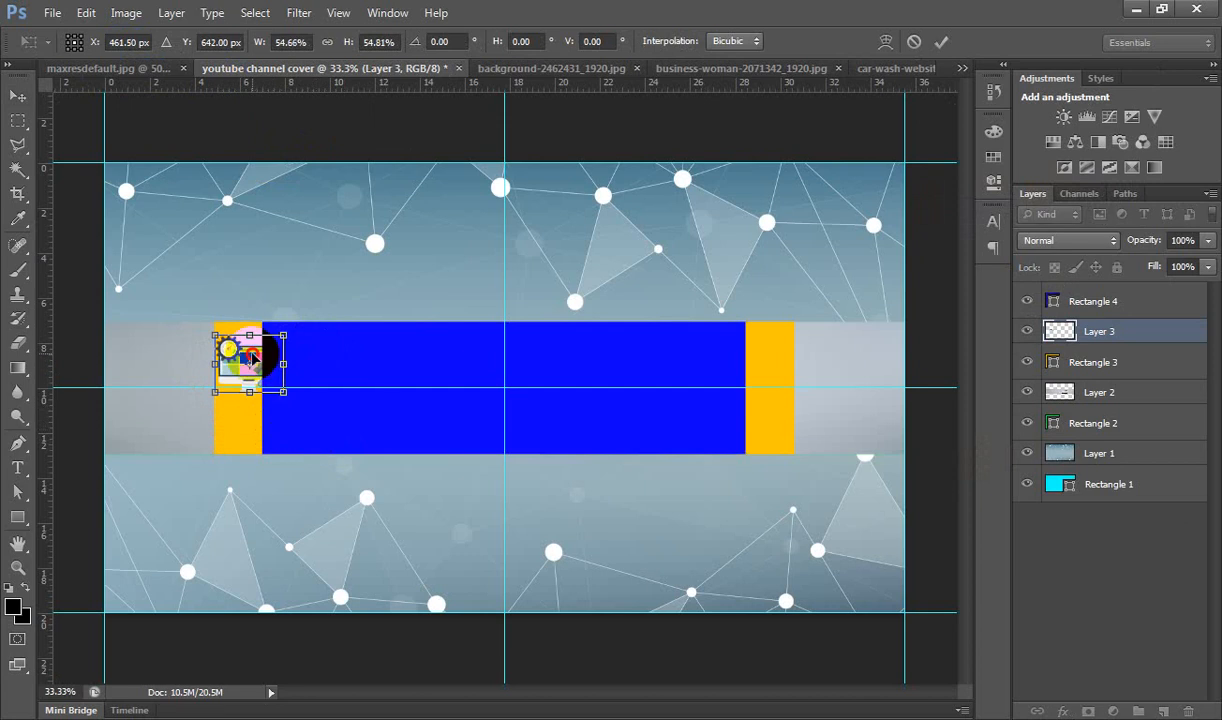
left_click_drag(250, 353, 254, 383)
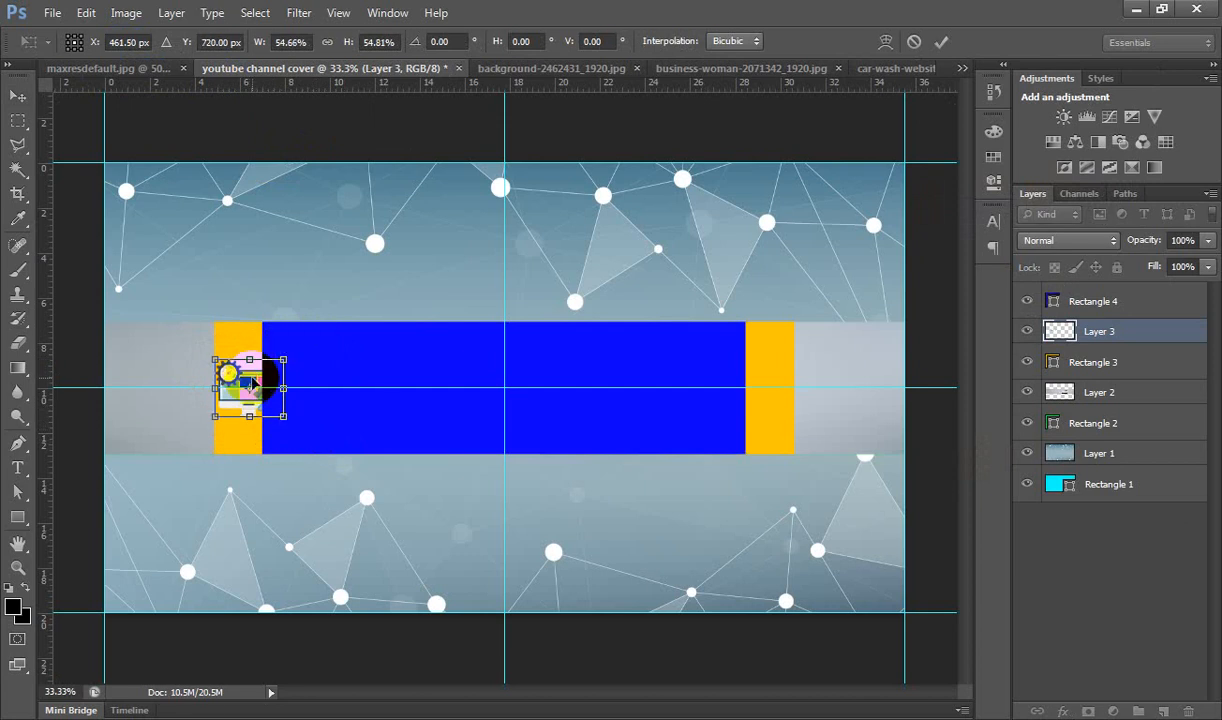
key("Return")
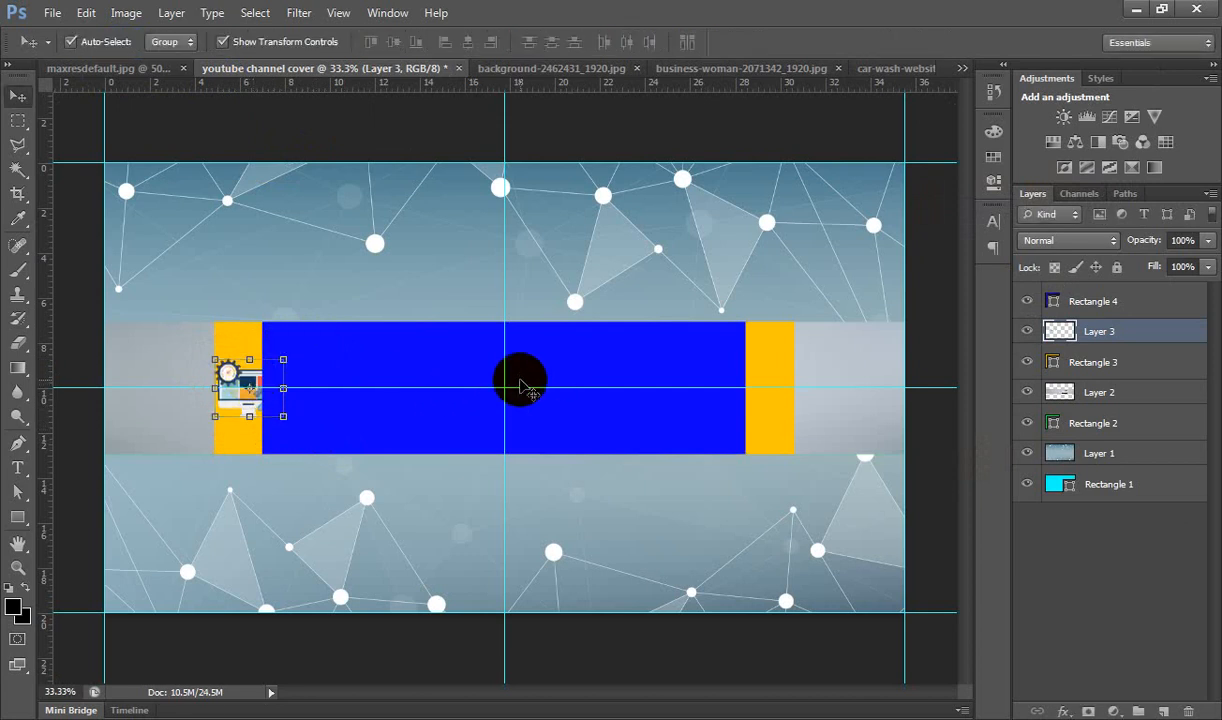
- Hide the orange-yellow and green rectangle layers, Rectangle 3 and Rectangle 2, and select the blue rectangle
left_click(1027, 362)
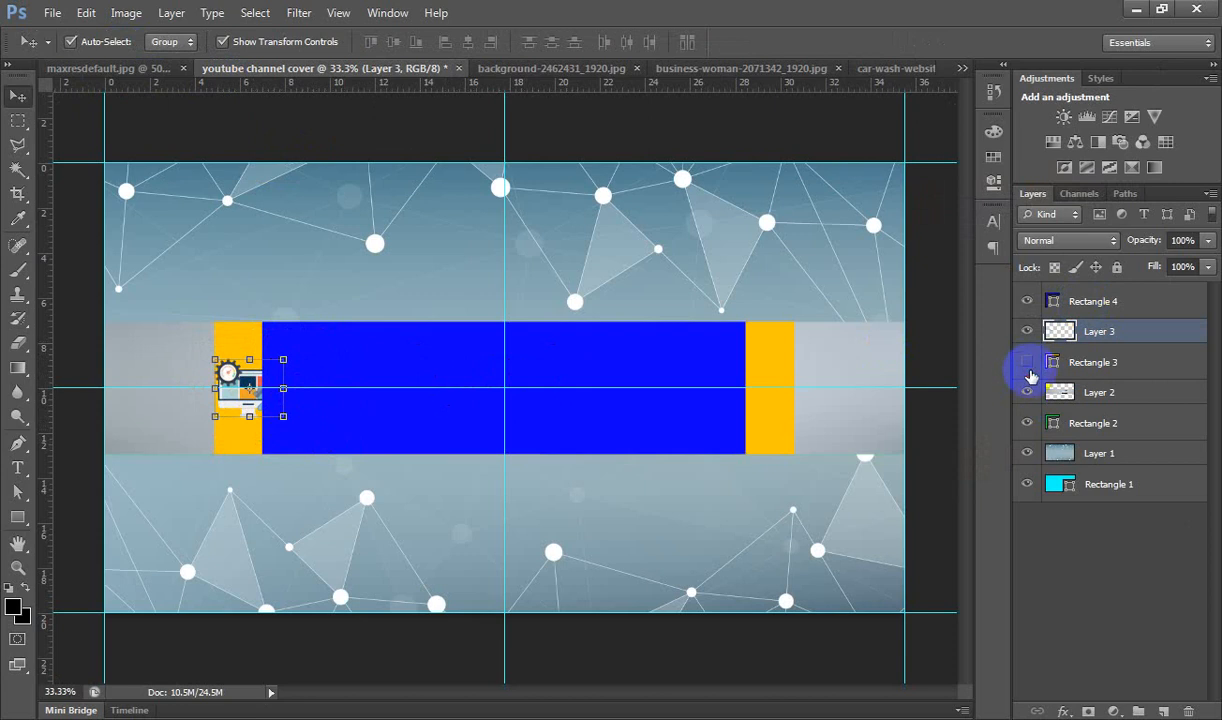
left_click(1028, 427)
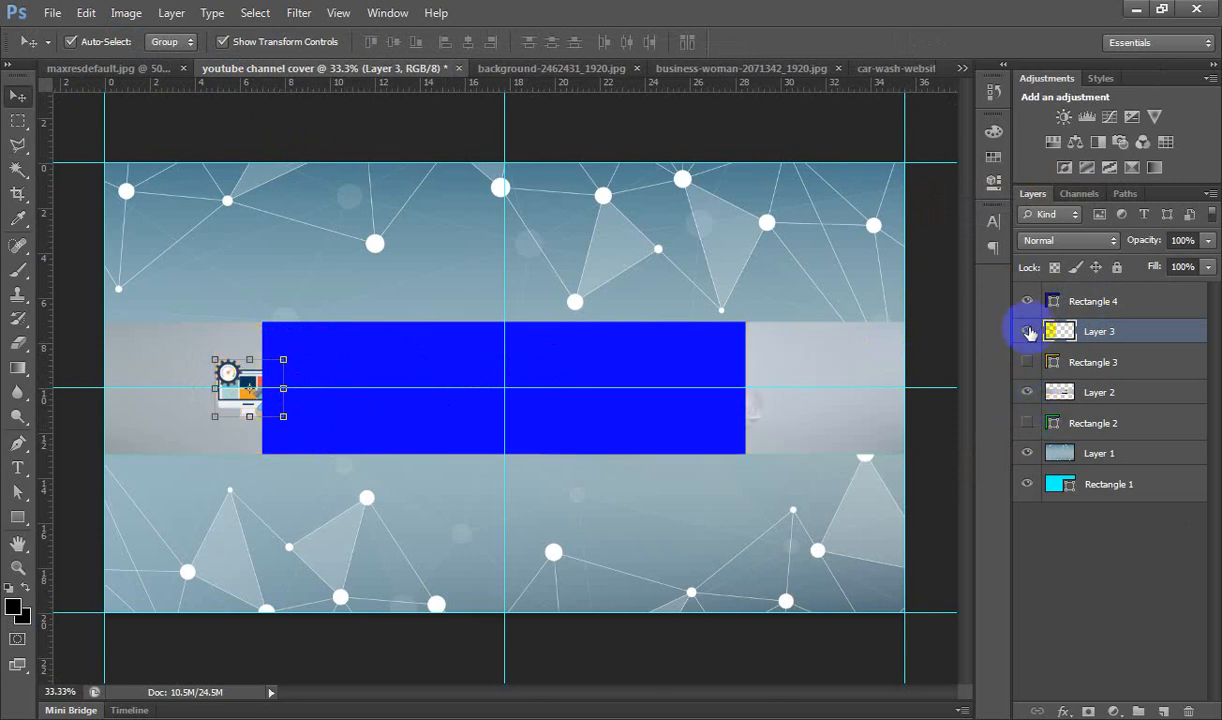
left_click(580, 366)
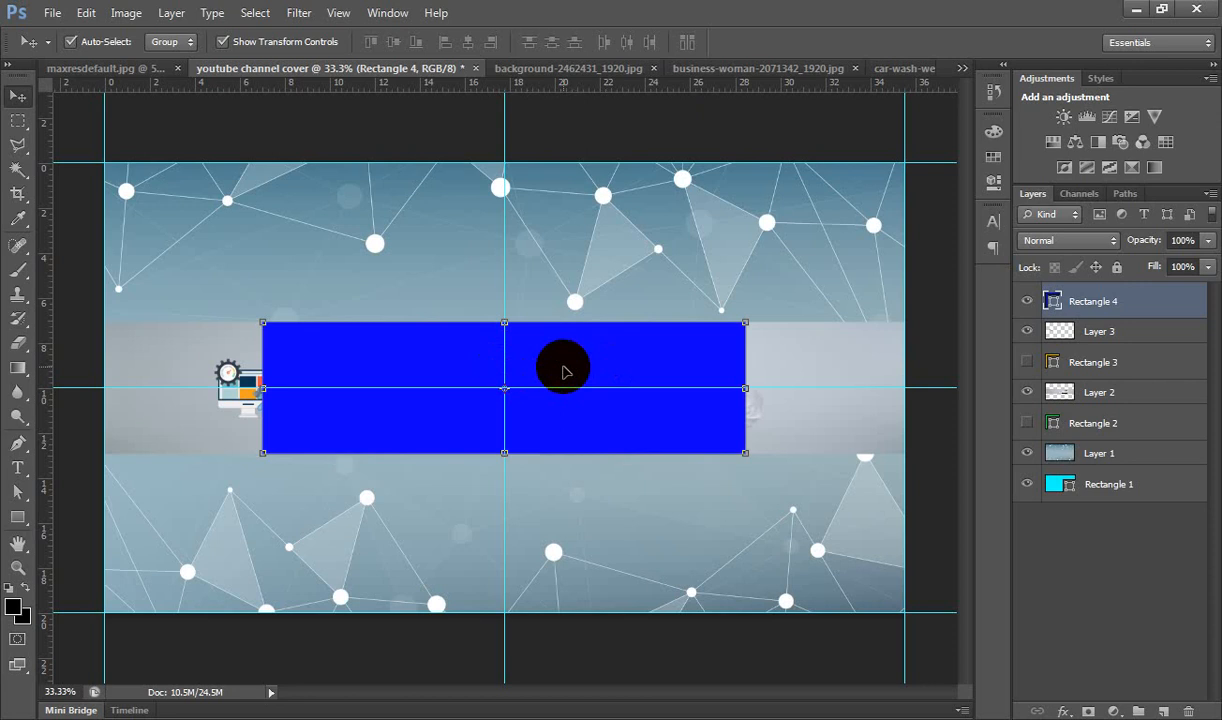
- Add the text "Graphic university" in Bell MT at 45 pt and move it onto the blue rectangle
key("t")
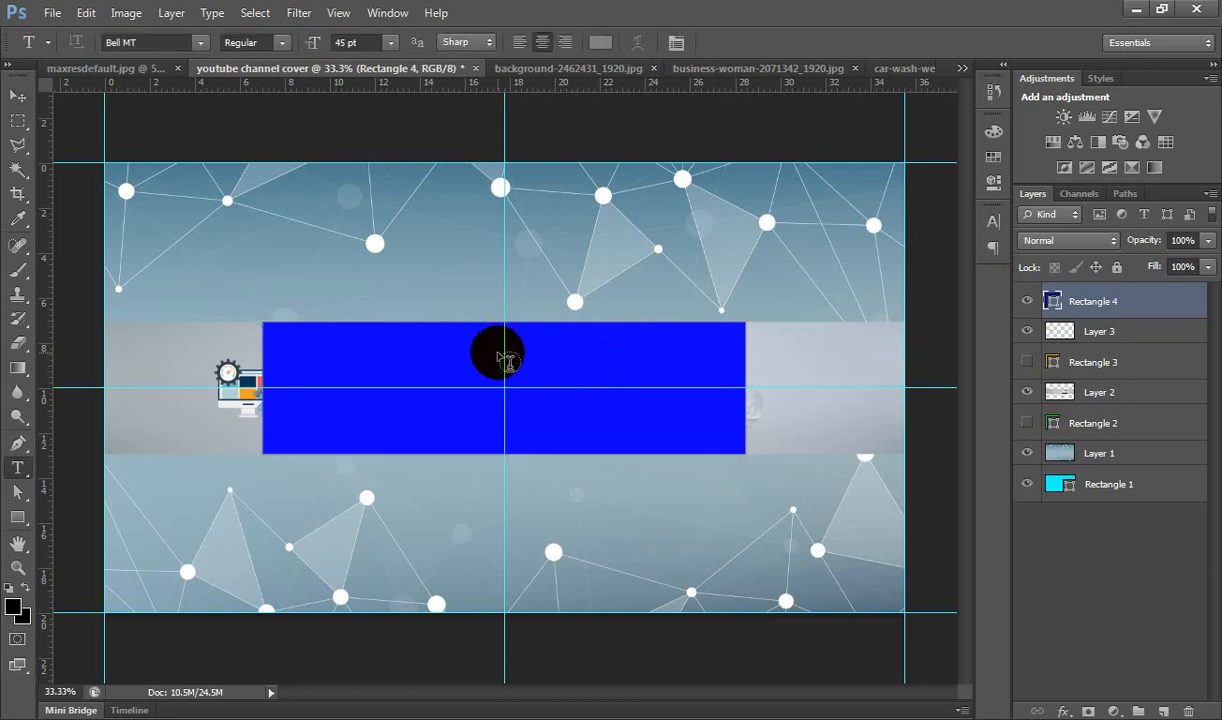
left_click(407, 245)
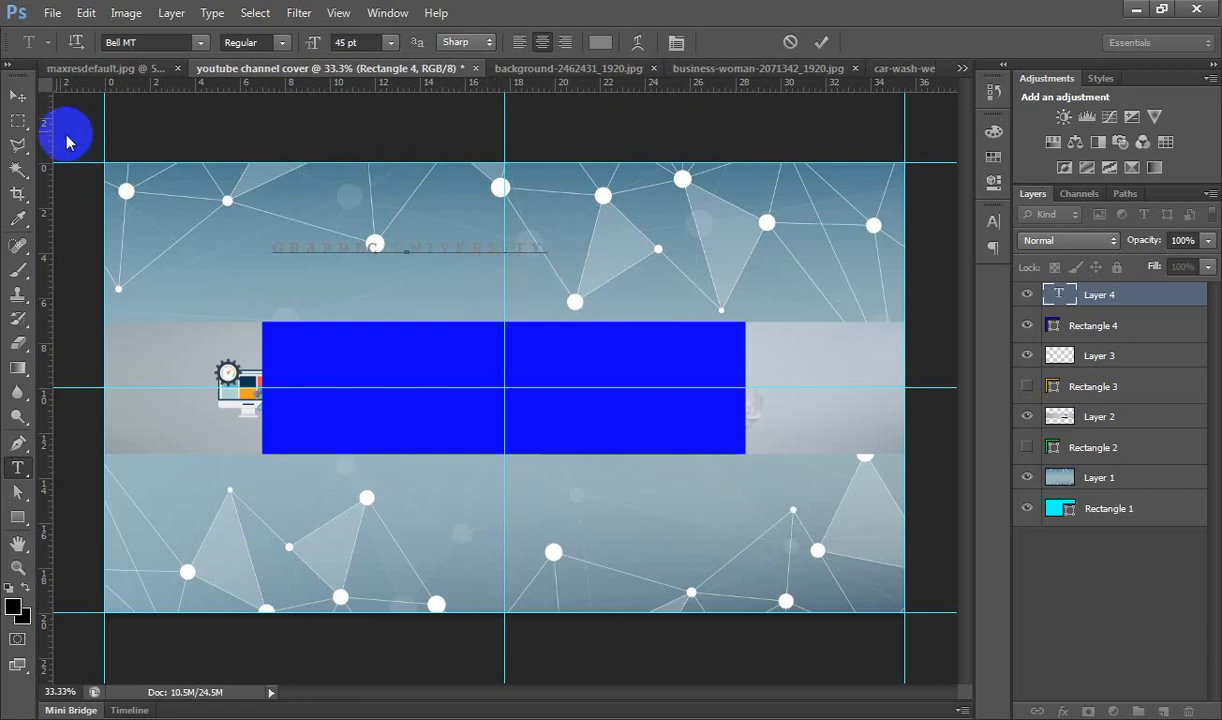
left_click(17, 95)
left_click_drag(480, 251, 558, 370)
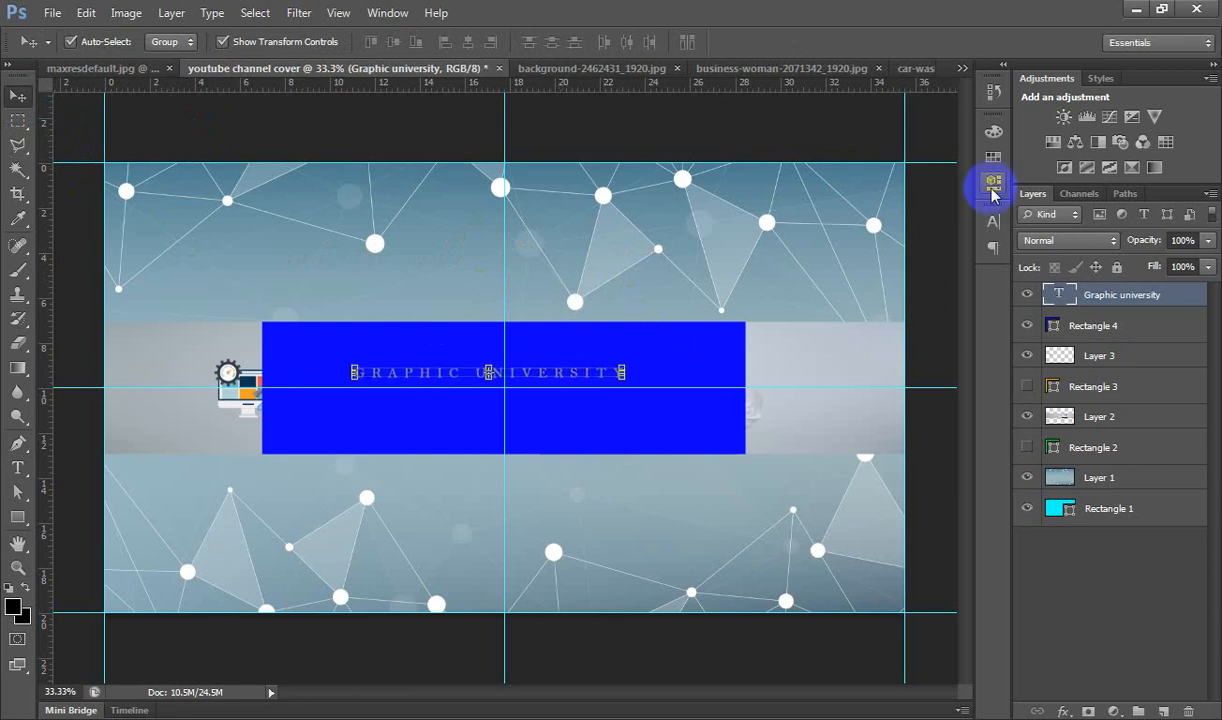
- Try a font size of 100 pt on the Graphic university text, and settle on 80 pt
left_click(993, 221)
left_click(815, 259)
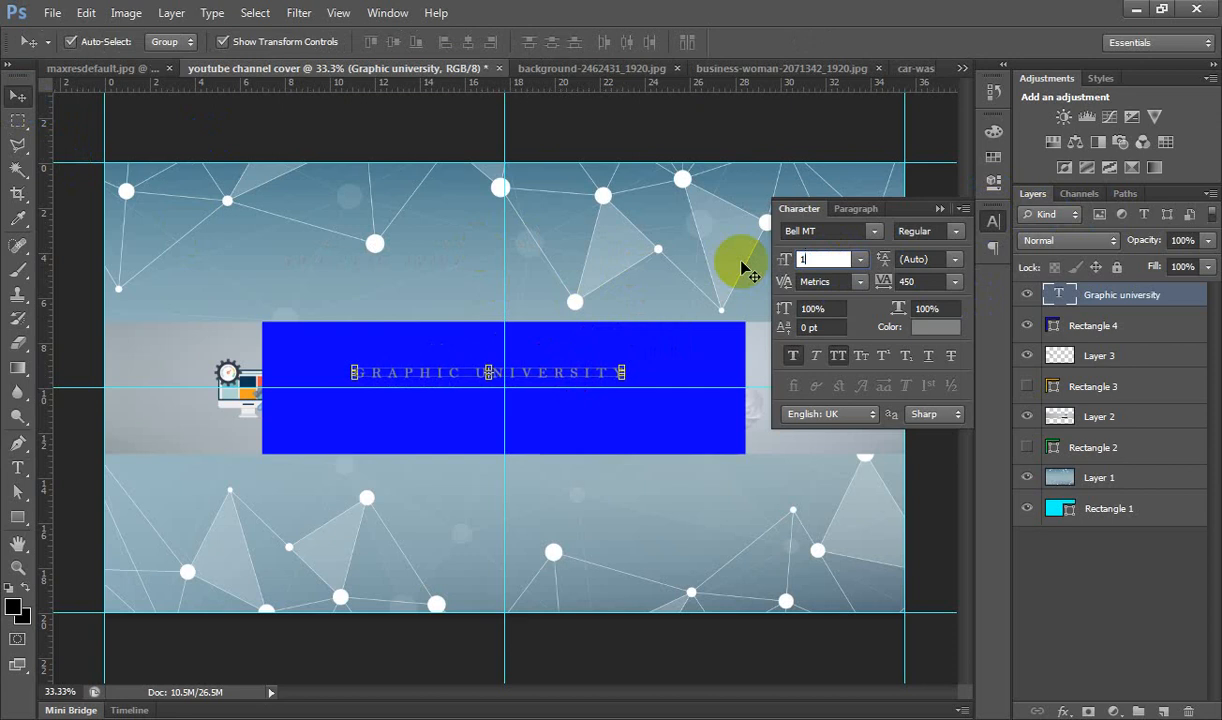
type("100")
key("Return")
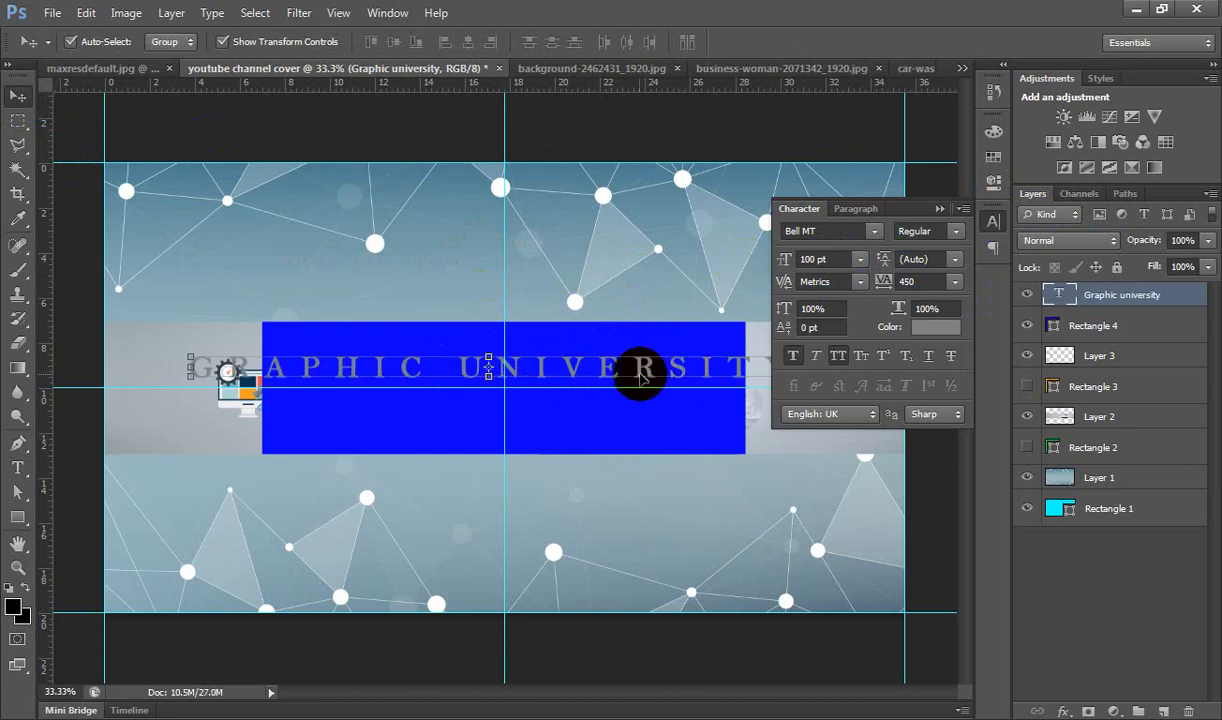
left_click(845, 259)
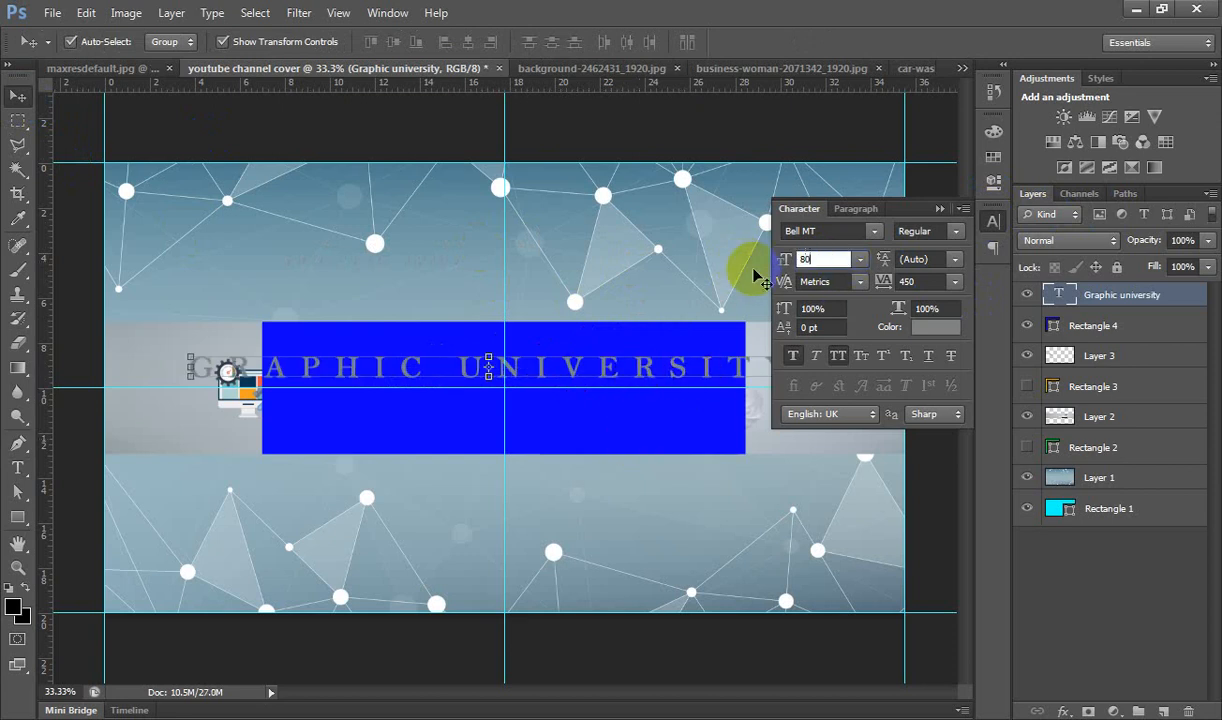
type("80")
key("Return")
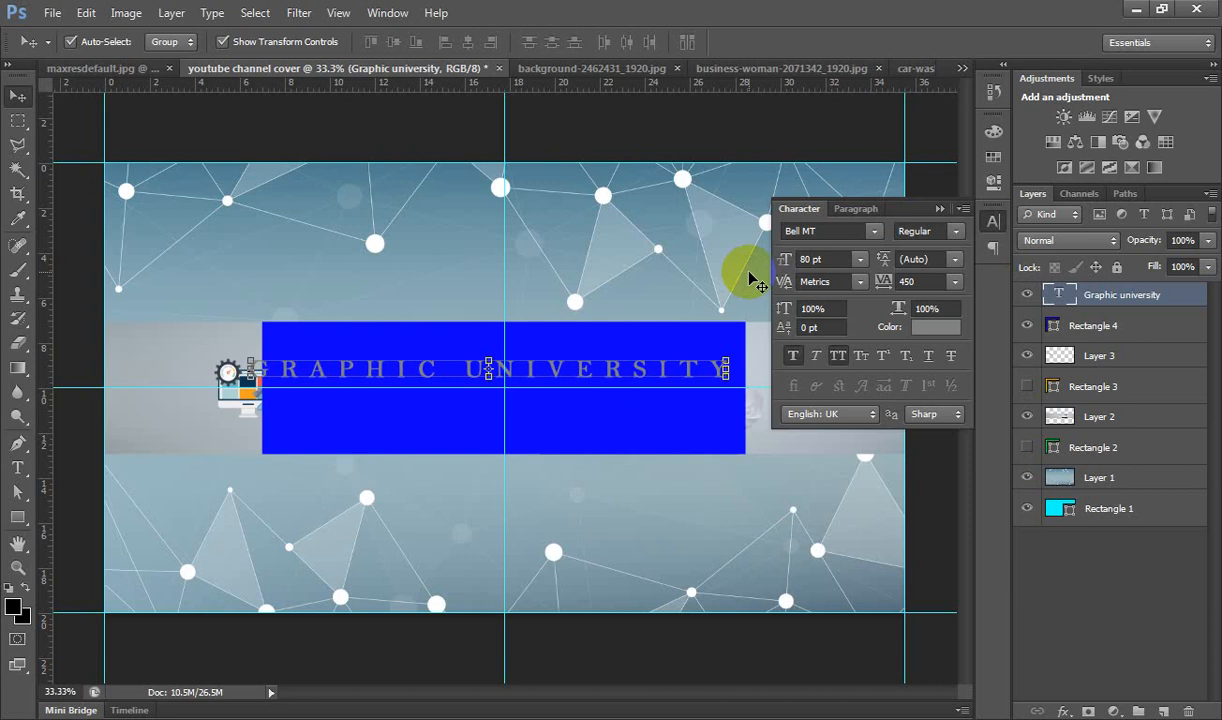
- Nudge the Graphic university text right until it is centred on the vertical middle guide and set its tracking to 300
key("Right")
key("Right")
key("Right")
key("Right")
key("Right")
key("Right")
key("Right")
key("Right")
key("Right")
key("Right")
key("Right")
key("Right")
key("Right")
key("Right")
key("Right")
key("Right")
key("Right")
key("Right")
key("Right")
key("Right")
key("Right")
key("Right")
key("Right")
key("Right")
key("Right")
key("Right")
key("Right")
key("Right")
key("Right")
key("Right")
key("Right")
key("Right")
key("Right")
key("Right")
key("Right")
key("Right")
key("Right")
key("Right")
key("Right")
key("Right")
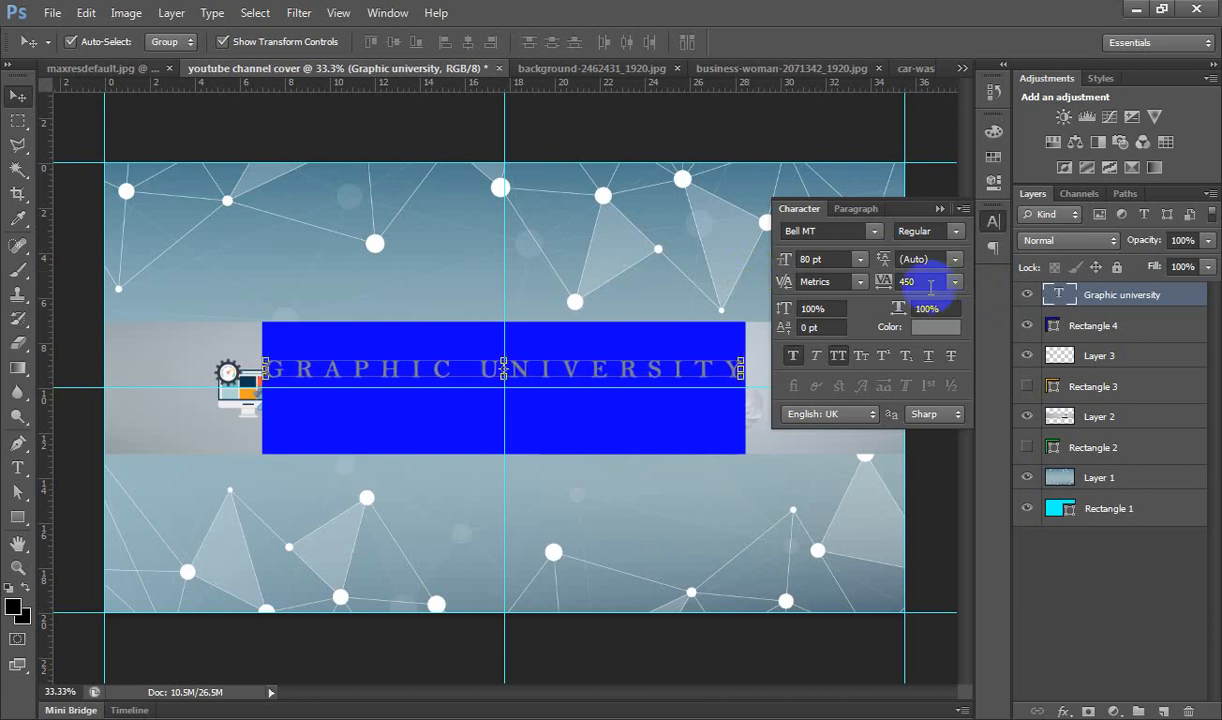
left_click_drag(927, 281, 848, 305)
key("Return")
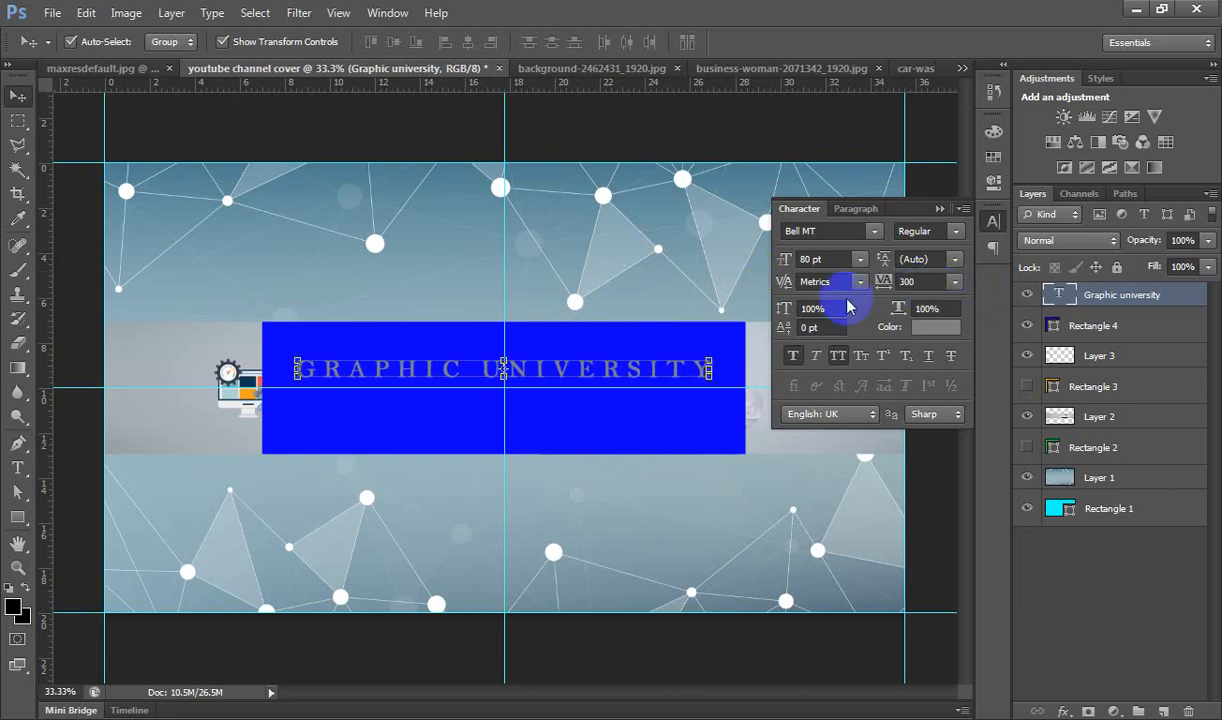
- Nudge the Graphic university text down until it is centred on the horizontal middle guide
key("Down")
key("Down")
key("Down")
key("Down")
key("Down")
key("Down")
key("Down")
key("Down")
key("Down")
key("Down")
key("Down")
key("Down")
key("Down")
key("Down")
key("Down")
key("Down")
key("Down")
key("Down")
key("Down")
key("Down")
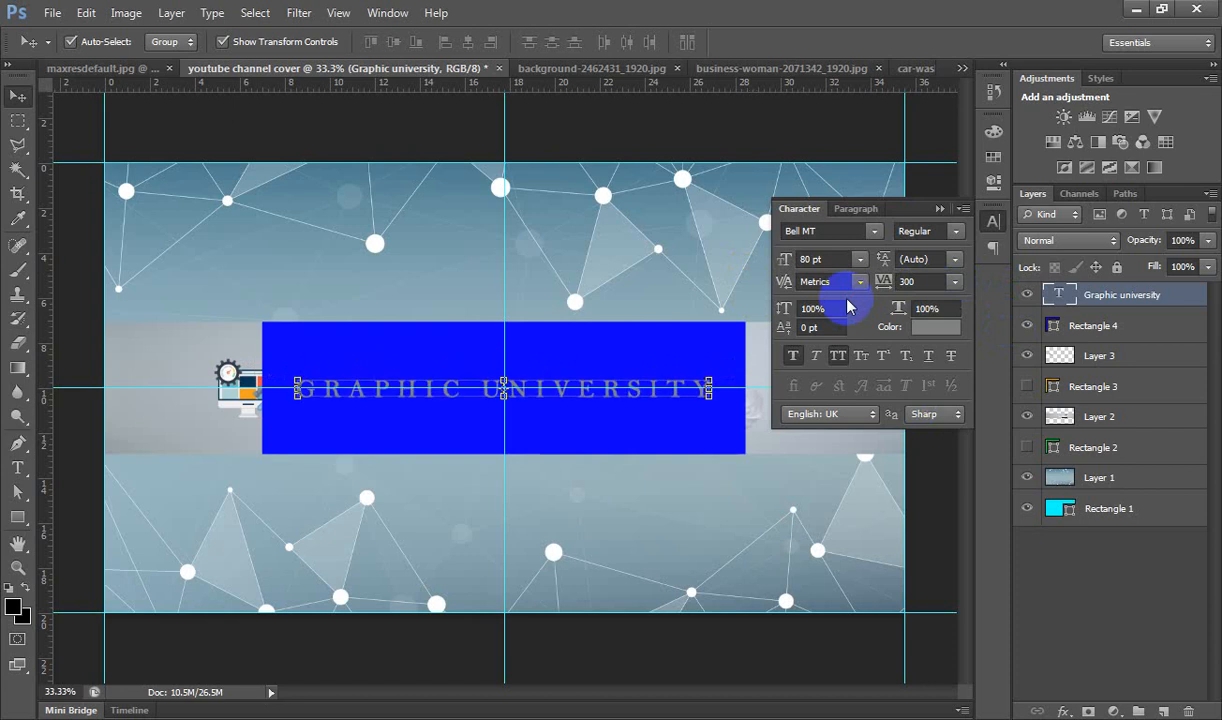
- Set the Graphic university text colour to the blue-grey #86a6b1 sampled from the background image
left_click(936, 327)
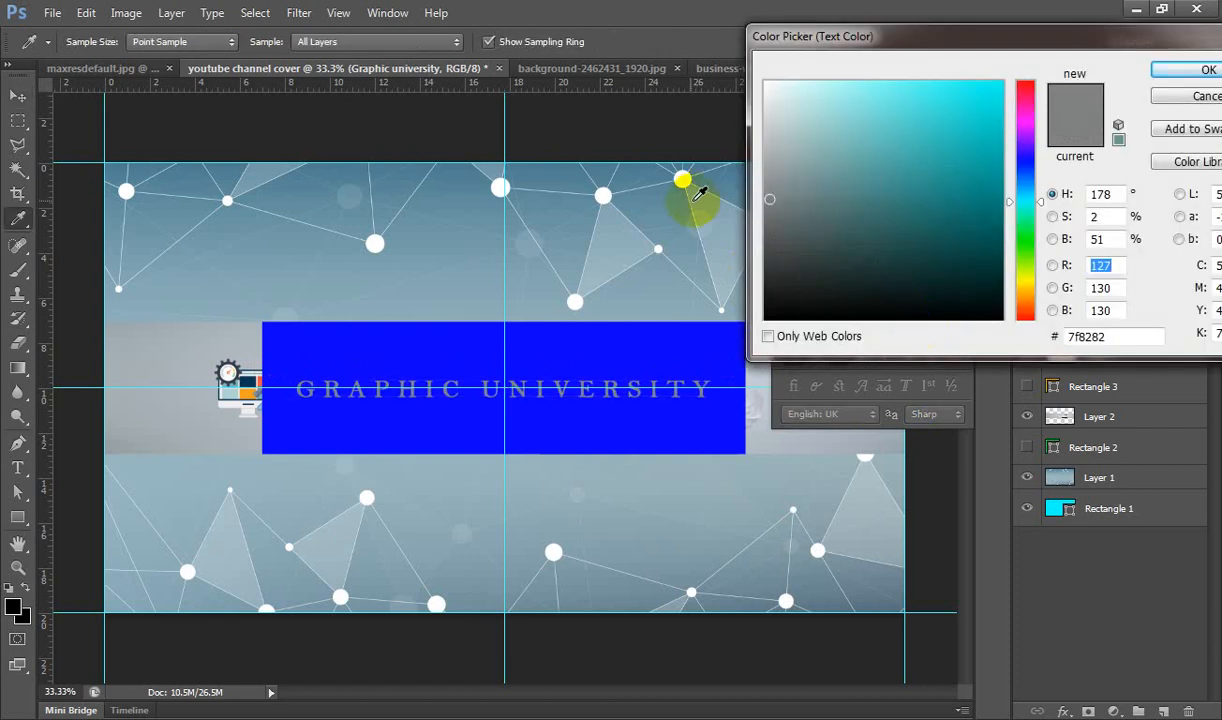
left_click(665, 272)
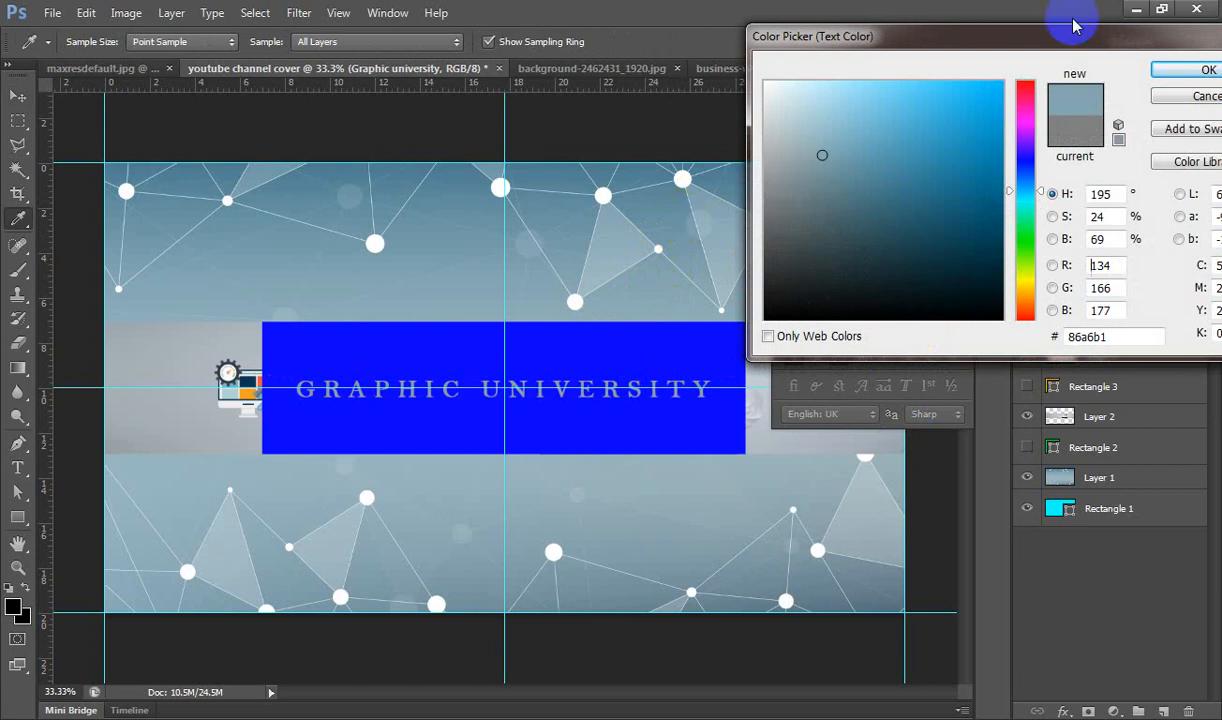
left_click(1205, 69)
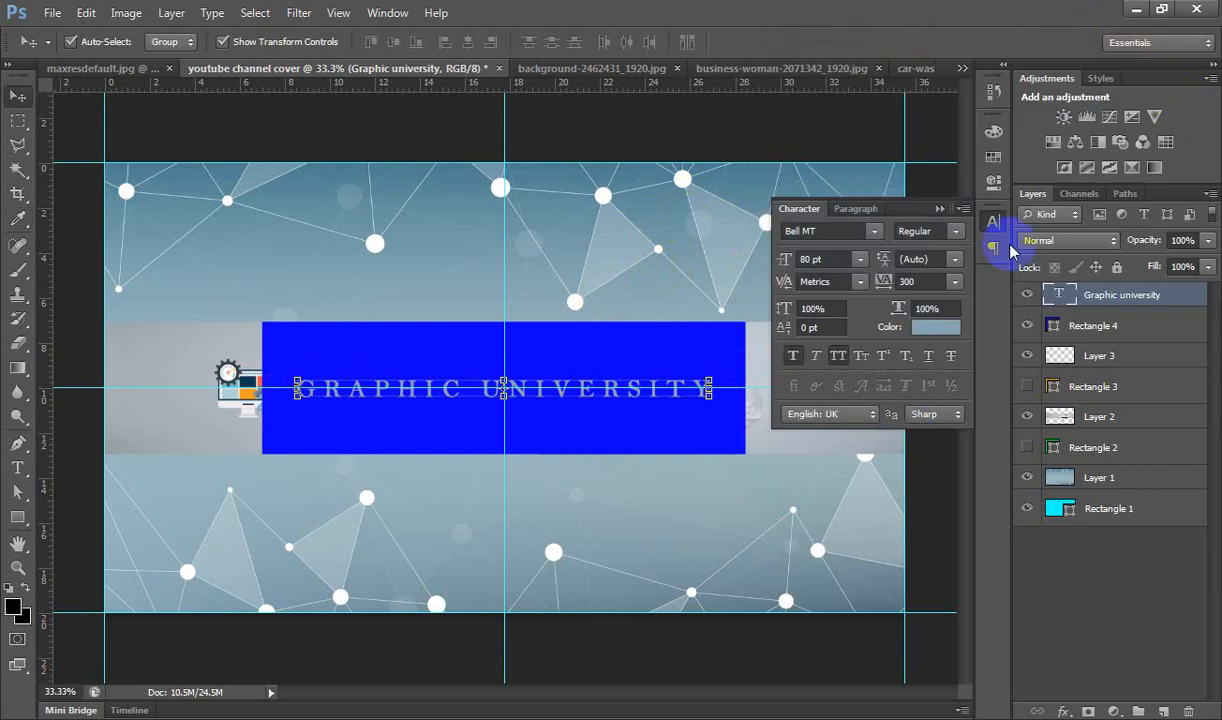
left_click(940, 210)
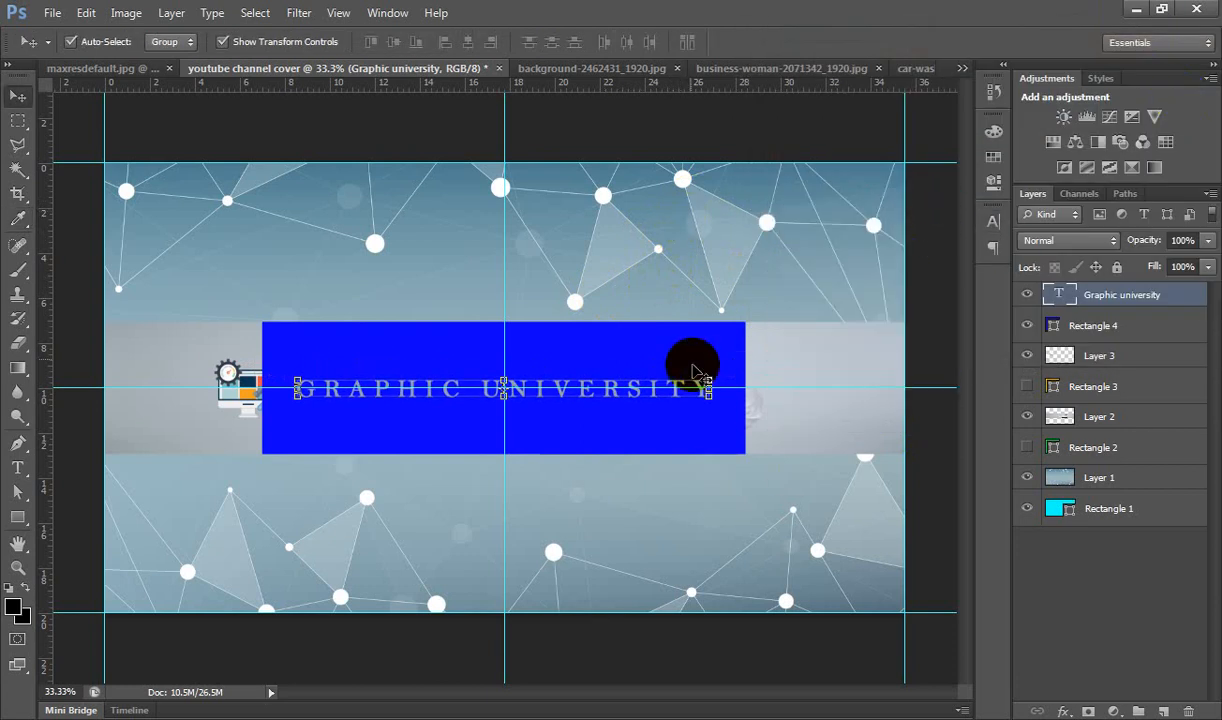
- Select the blue rectangle and hide its layer, Rectangle 4, so the images behind the title show
left_click(690, 357)
left_click(1027, 325)
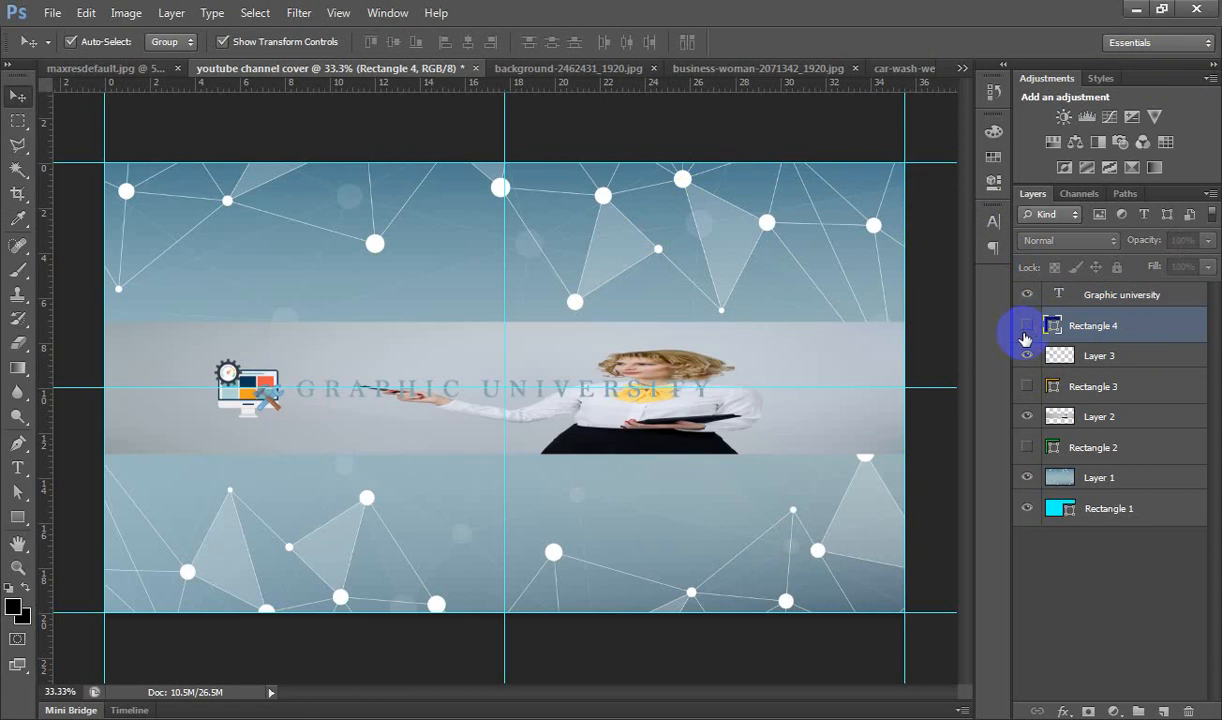
- Set the colour of the Graphic university text to pure red, #ff0000
left_click(535, 400)
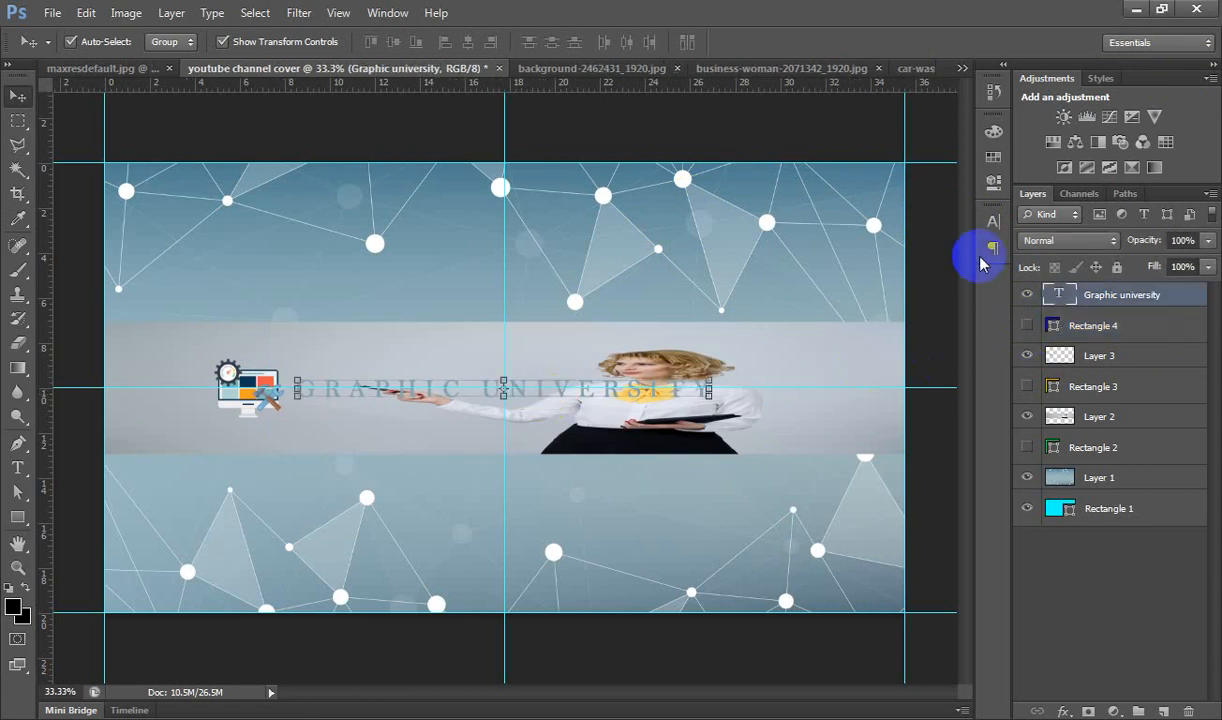
left_click(993, 220)
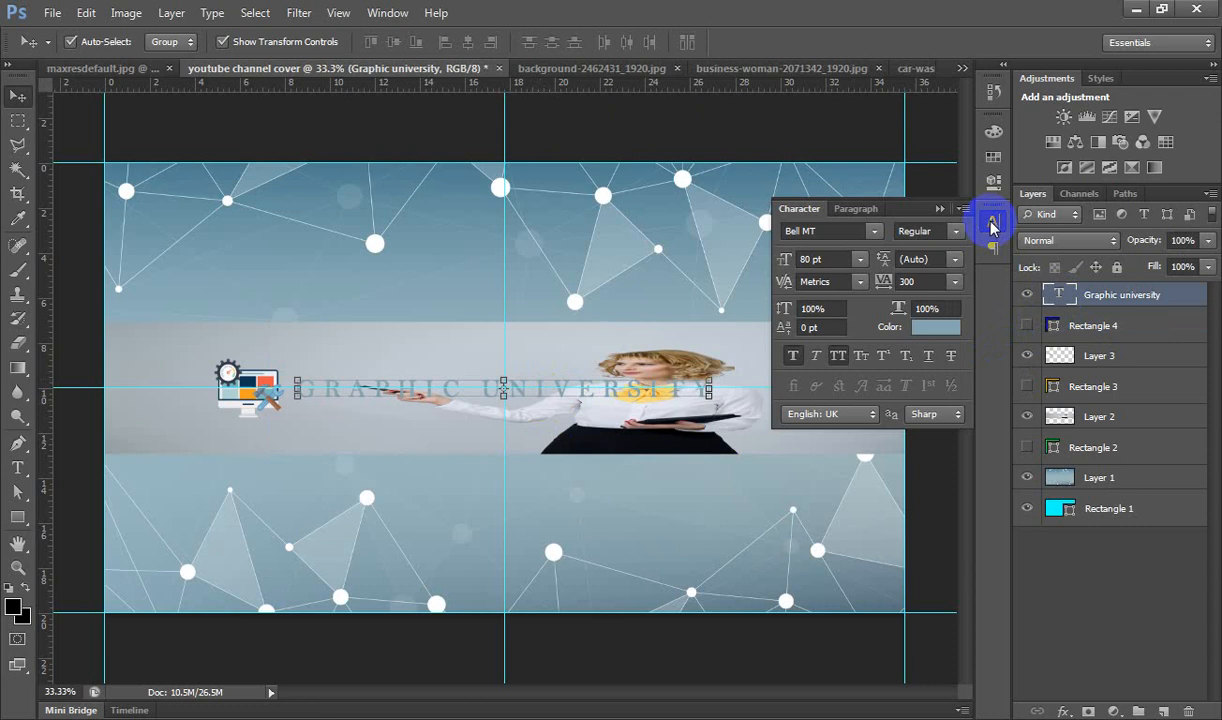
left_click(925, 319)
left_click_drag(1025, 176, 1024, 80)
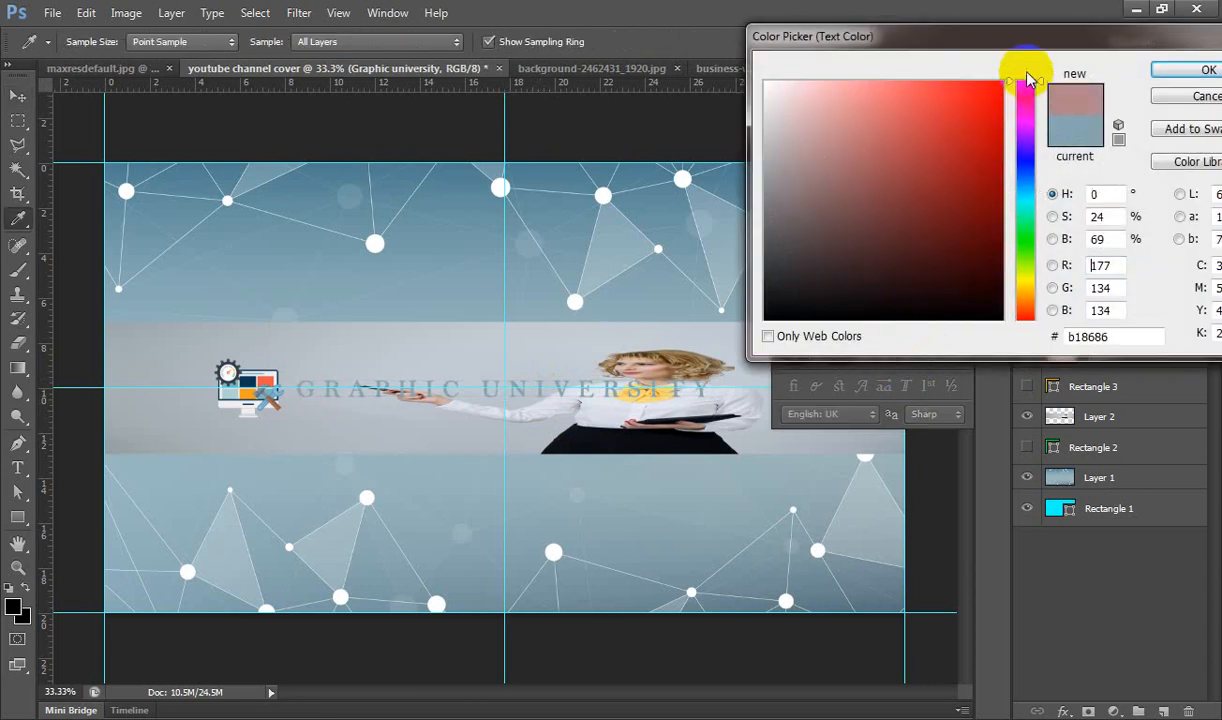
left_click_drag(985, 124, 1023, 68)
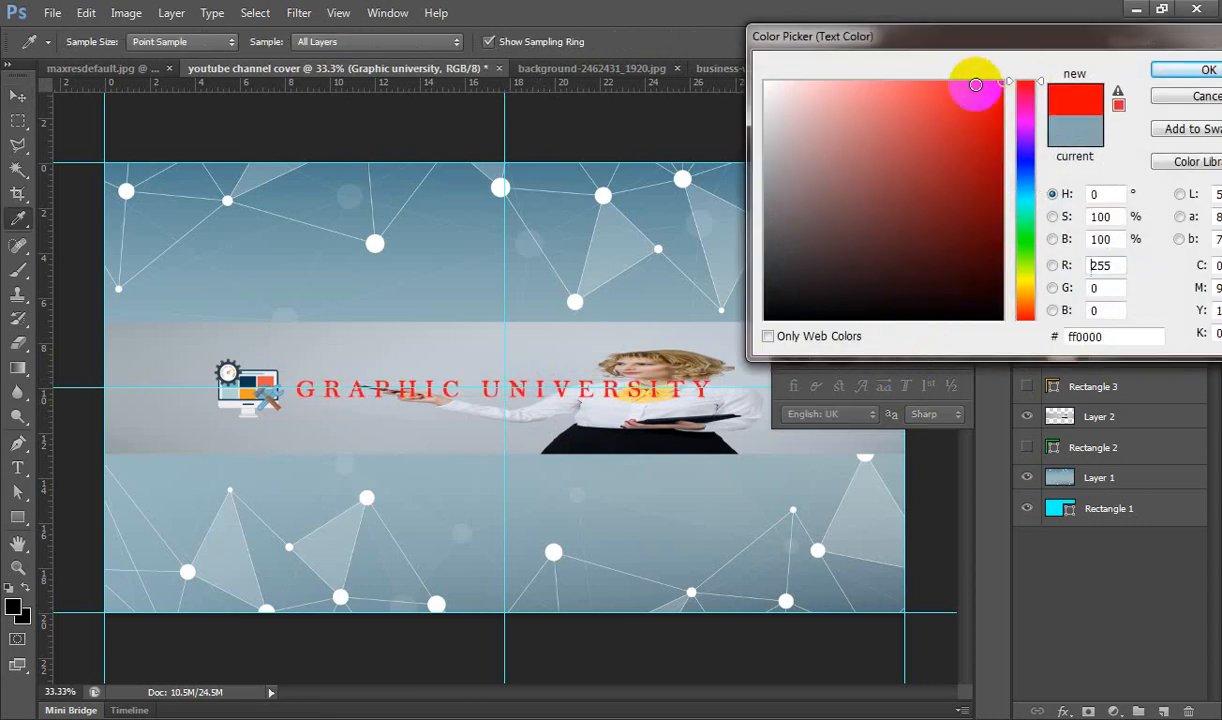
left_click(1158, 72)
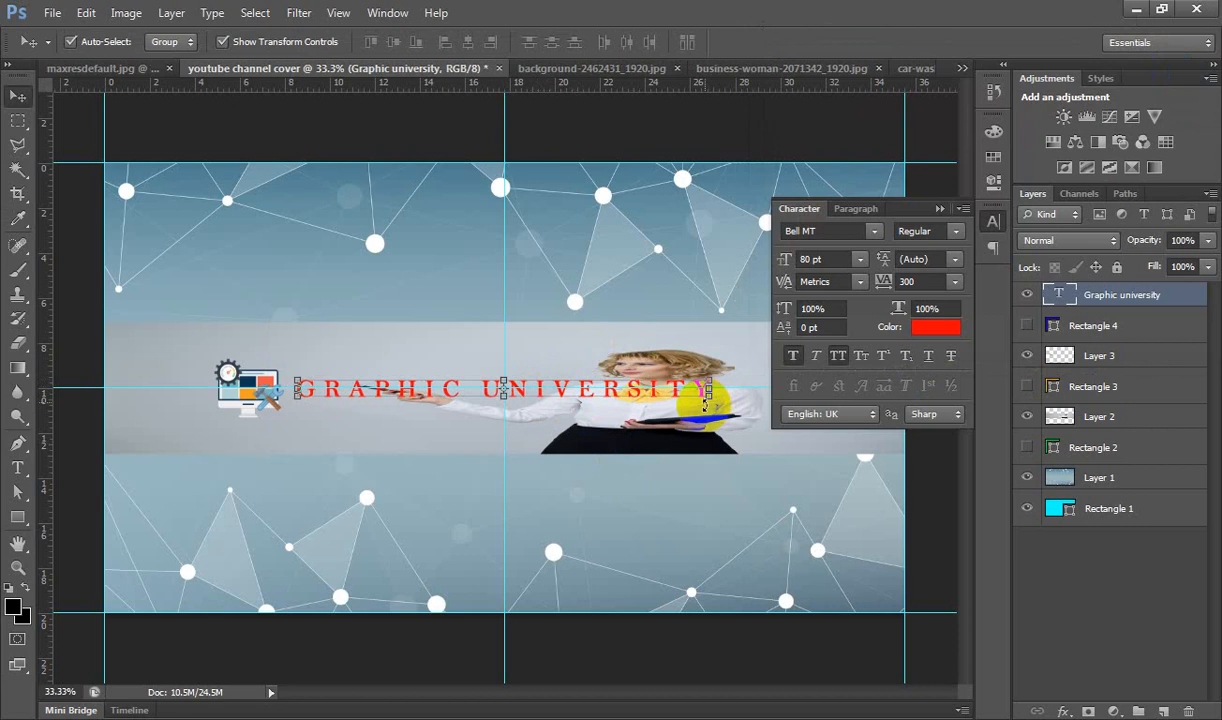
left_click(940, 208)
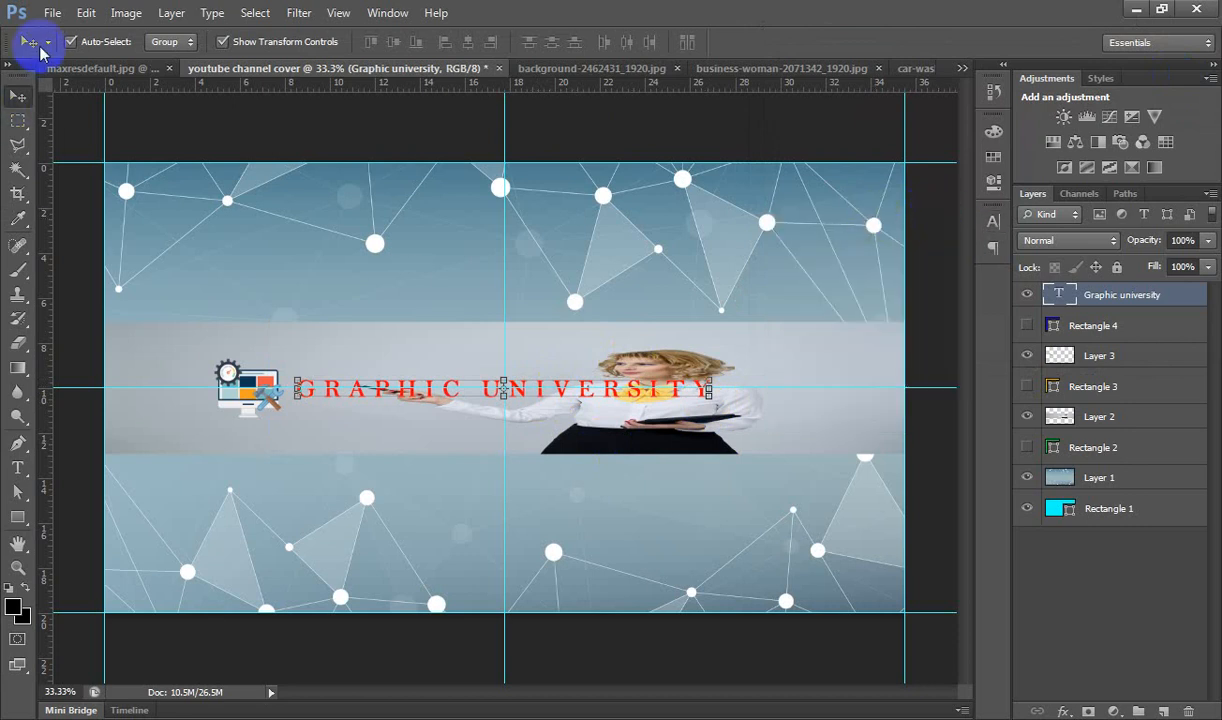
left_click(47, 15)
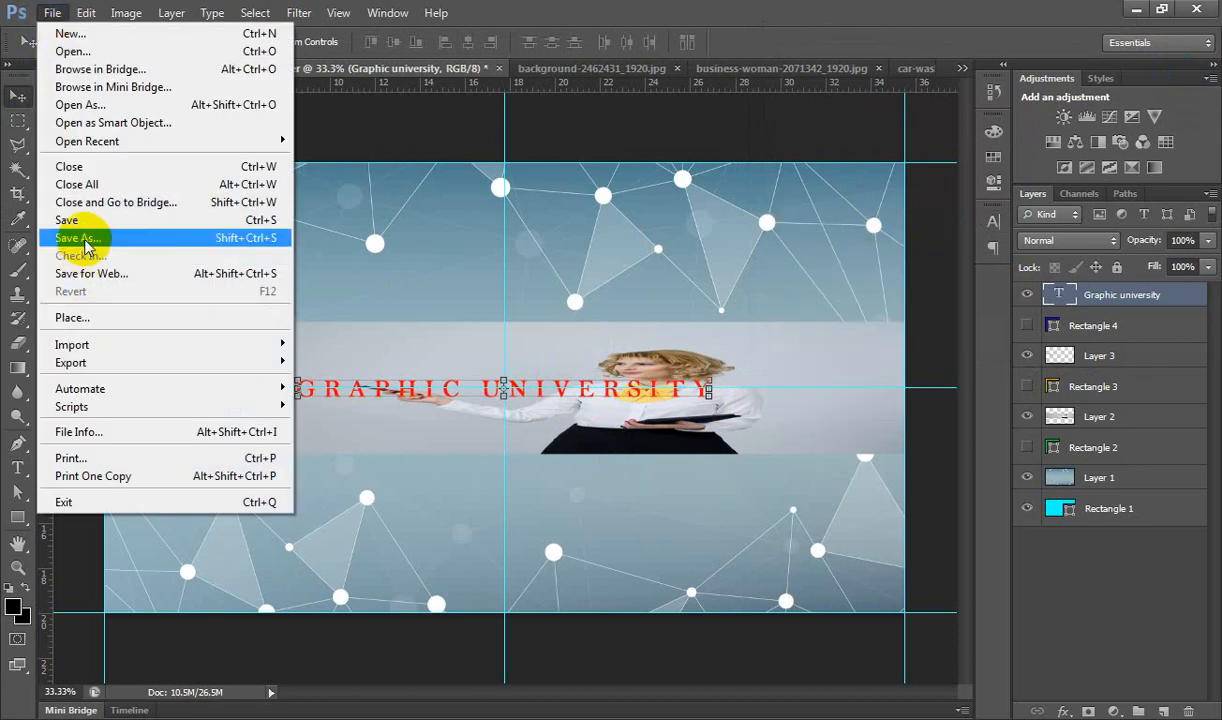
left_click(543, 122)
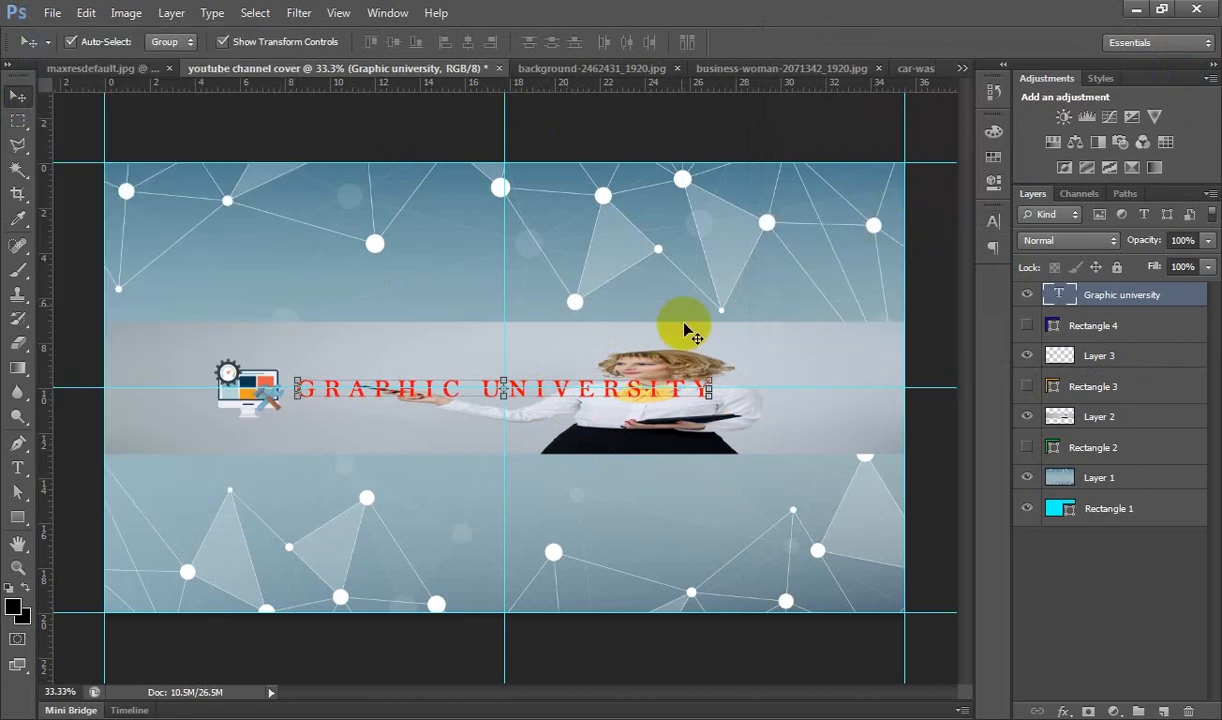